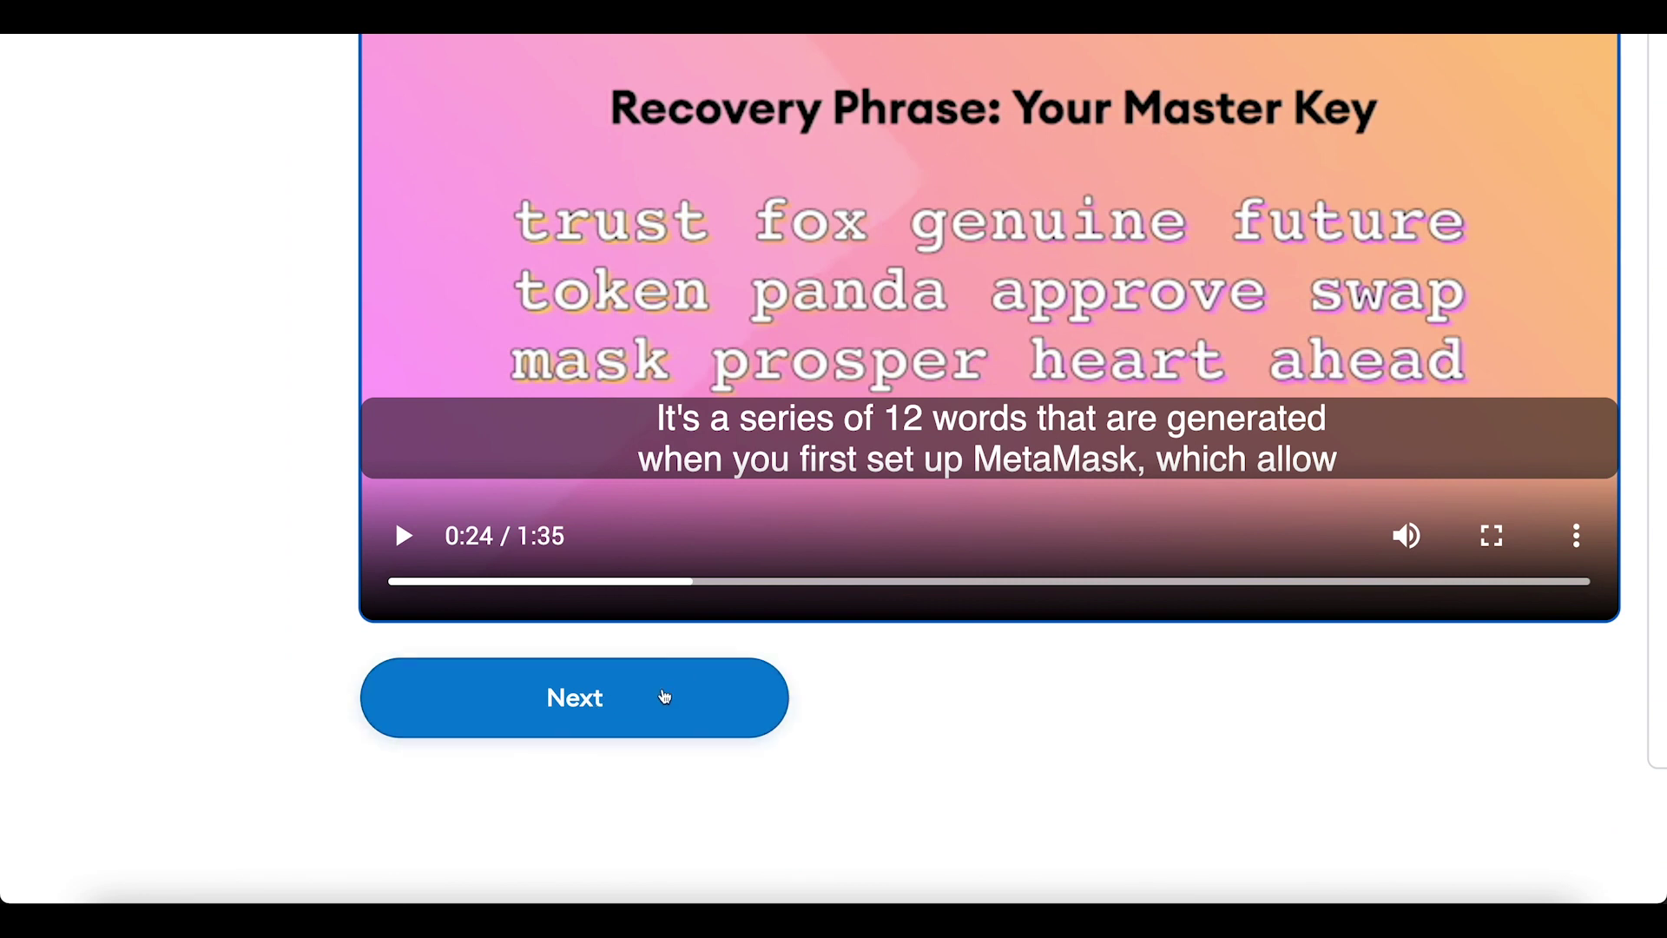
Move past the recovery phrase video and review the Secret Recovery Phrase warning.
left_click(665, 697)
scroll(665, 697, "up", 2)
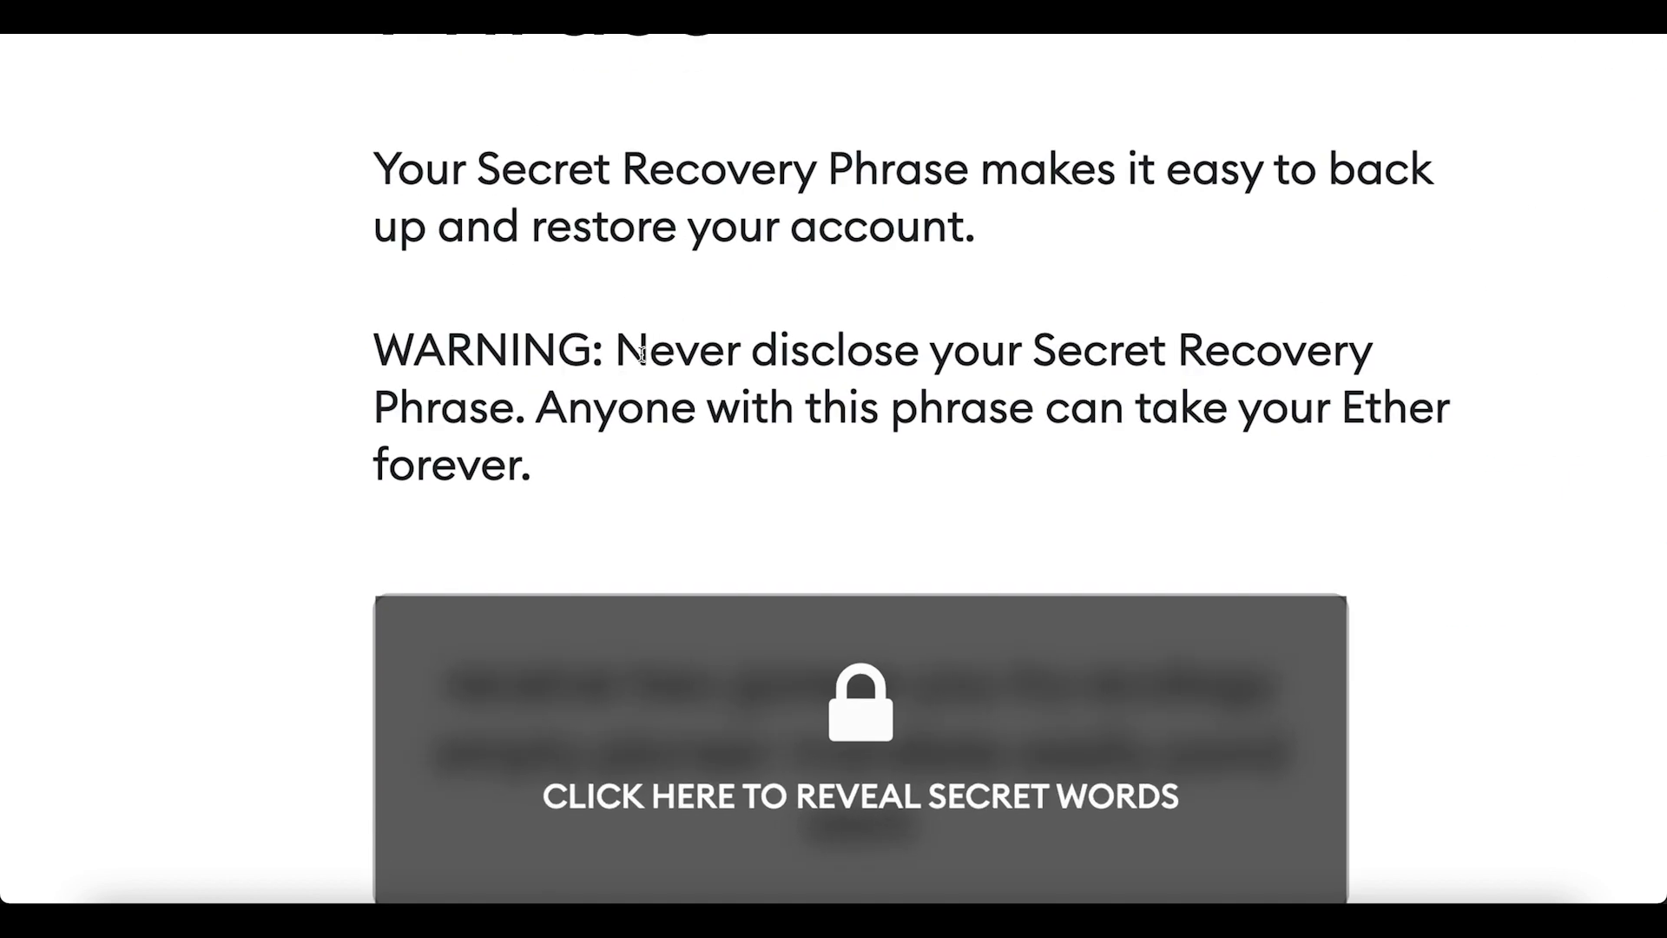
left_click_drag(568, 408, 1053, 461)
scroll(1053, 469, "down", 3)
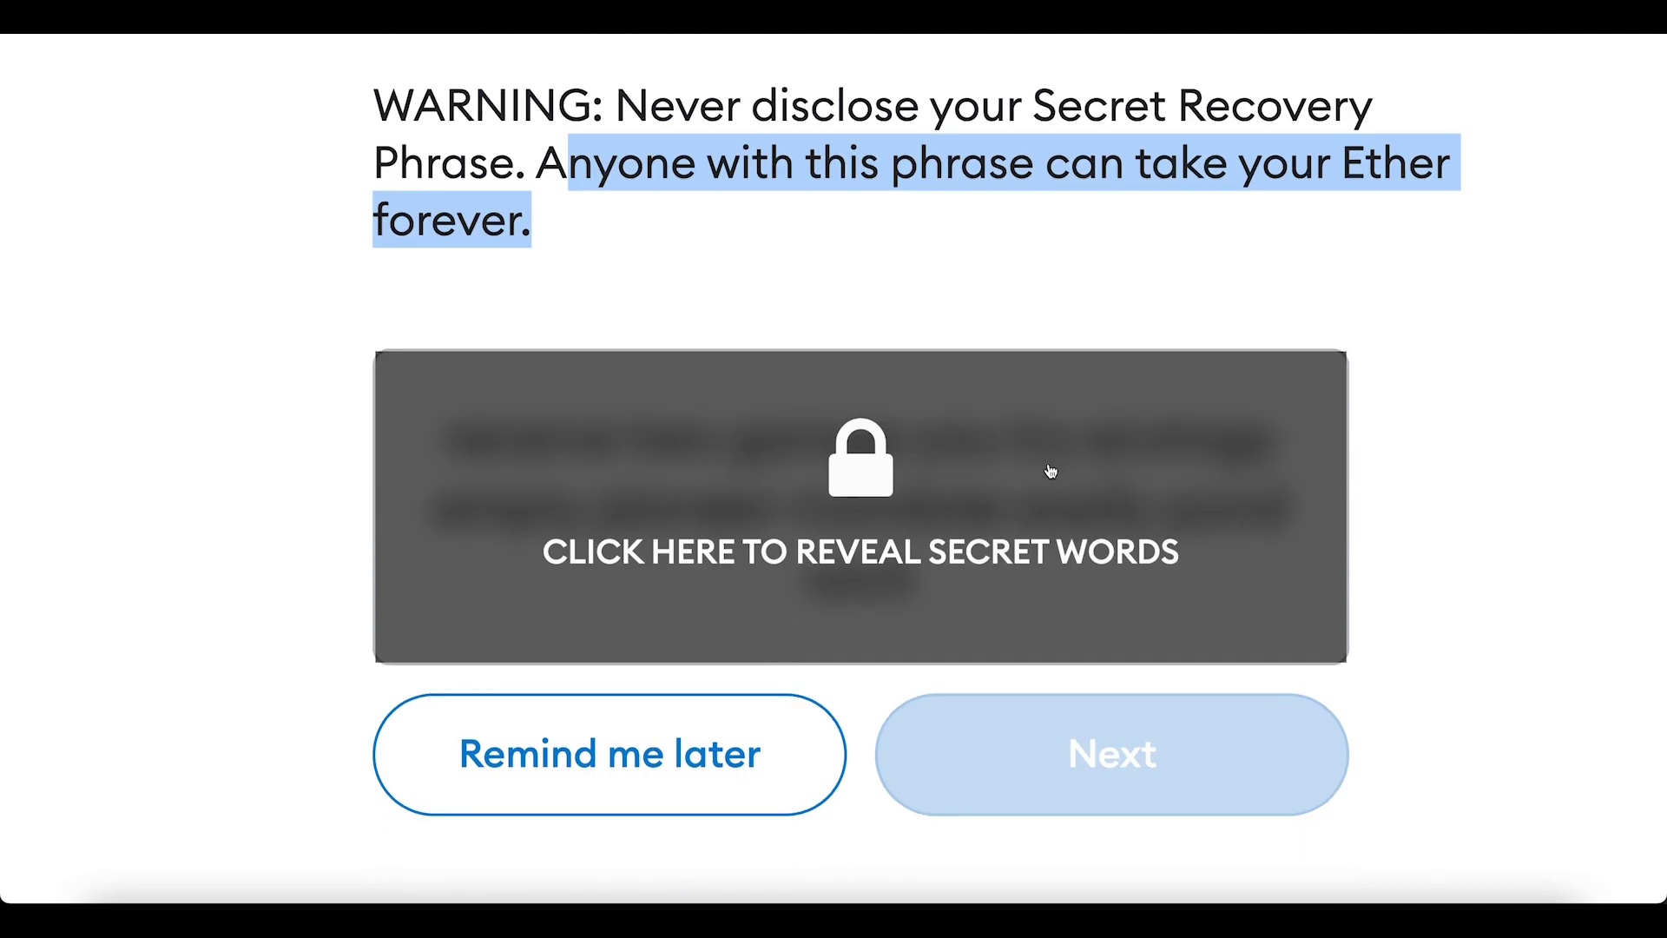
left_click(1345, 233)
scroll(1345, 232, "down", 1)
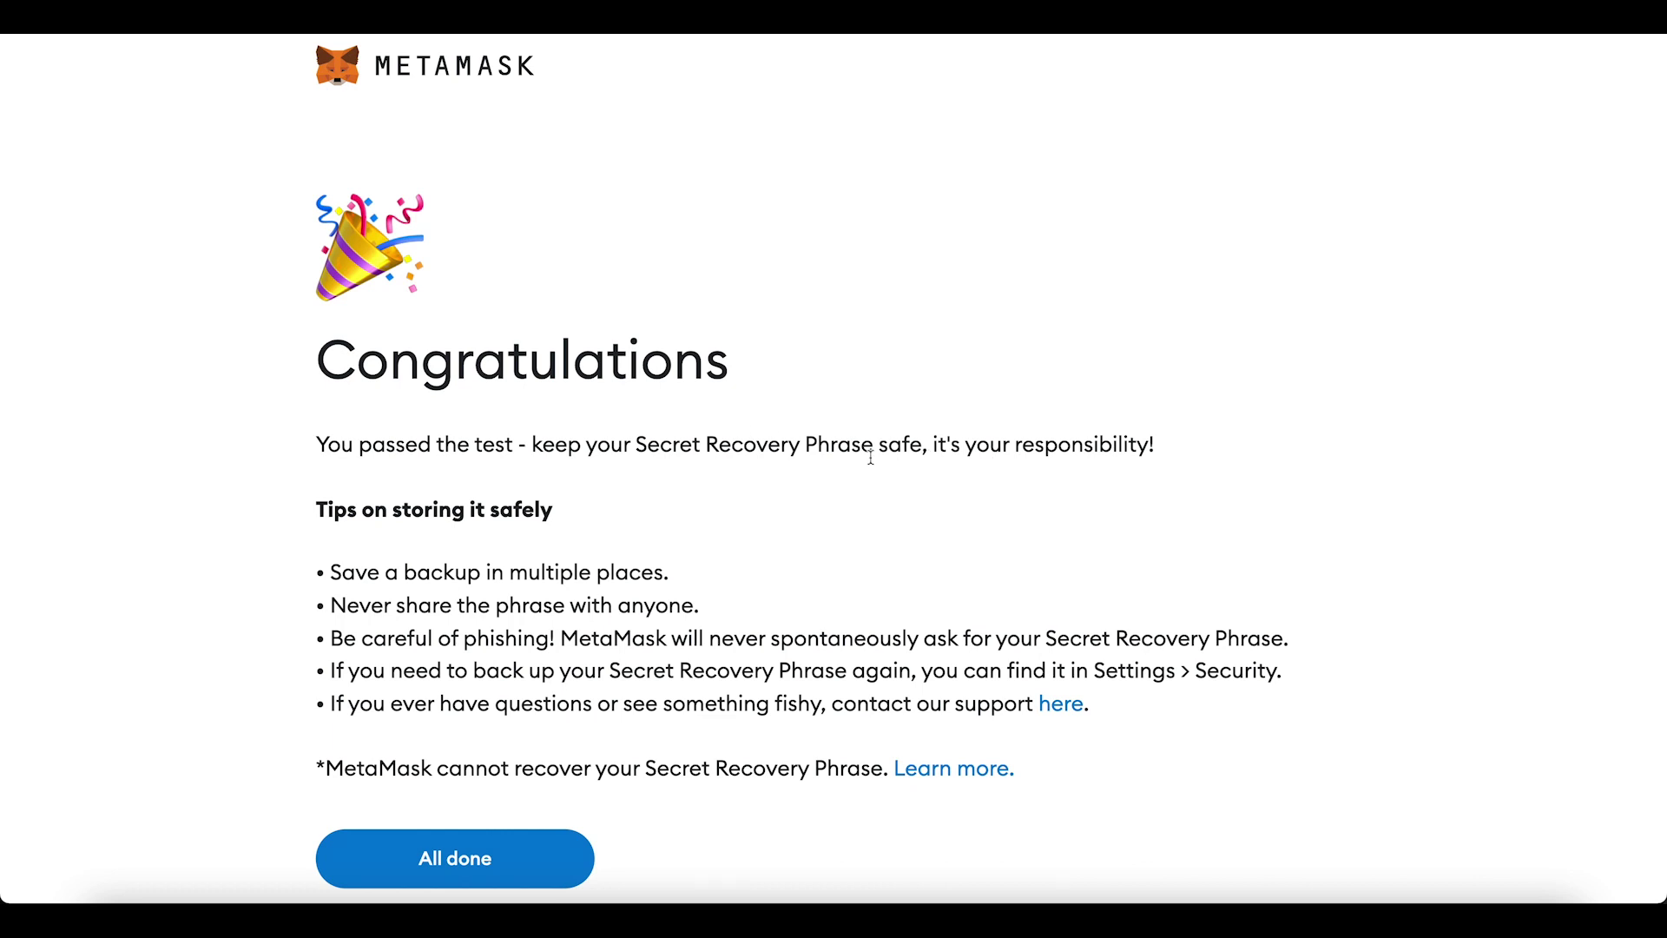
Read the phishing and phrase-storage tips on the Congratulations page, then finish with All done.
scroll(430, 560, "down", 1)
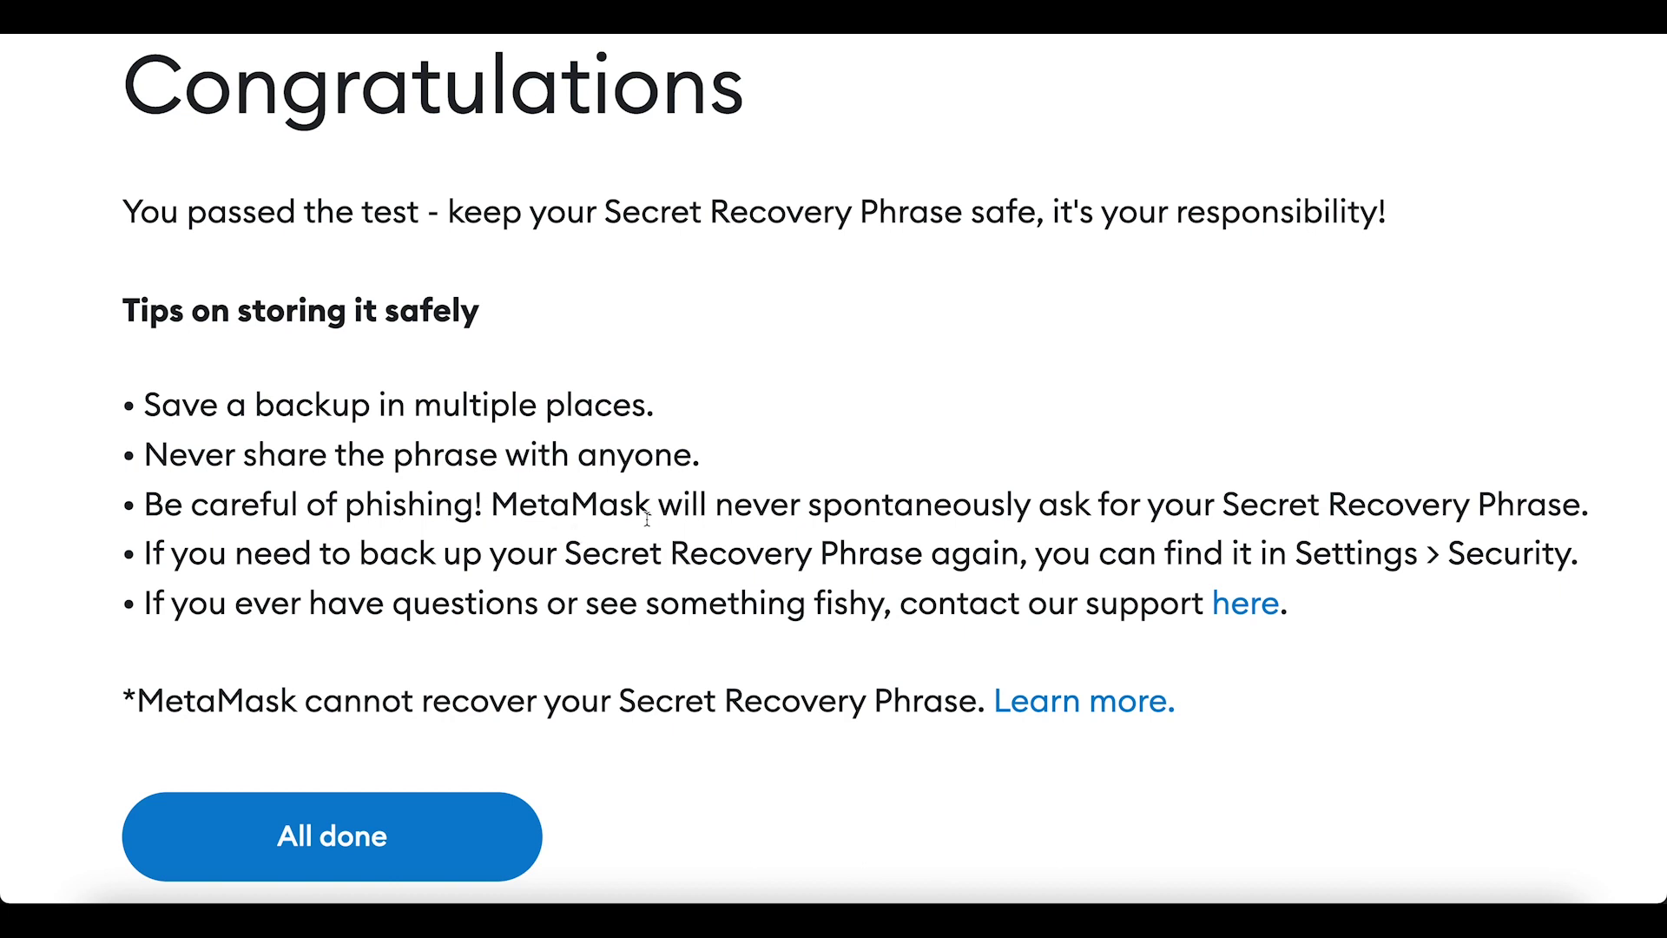
left_click_drag(893, 514, 1186, 514)
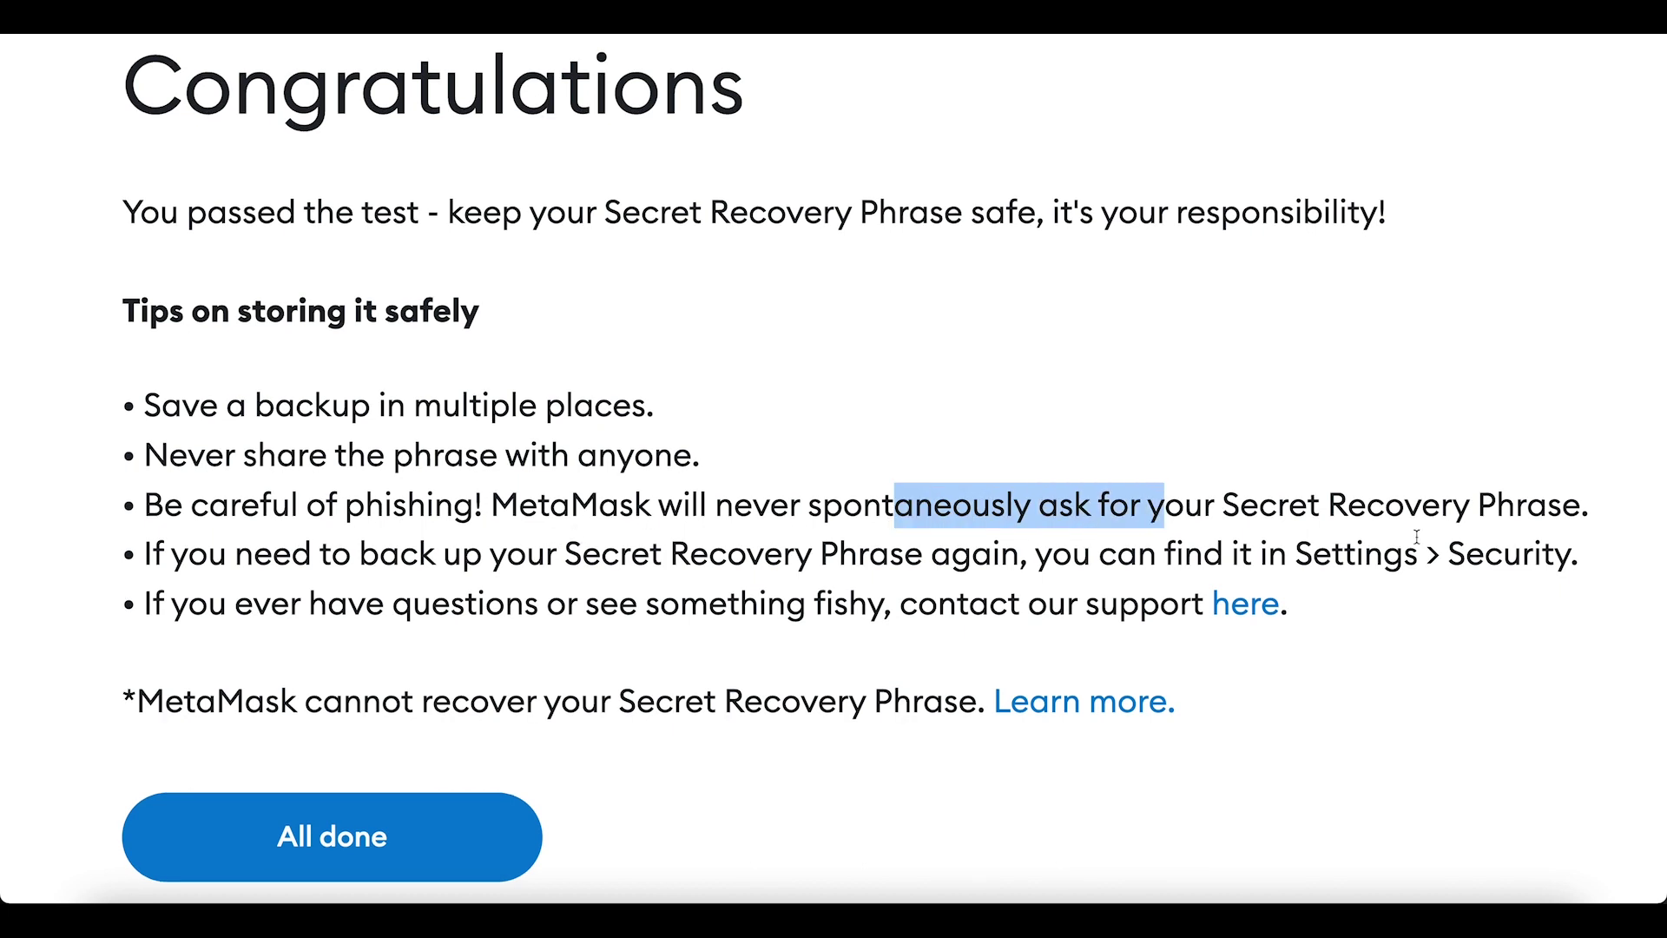
left_click(1344, 527)
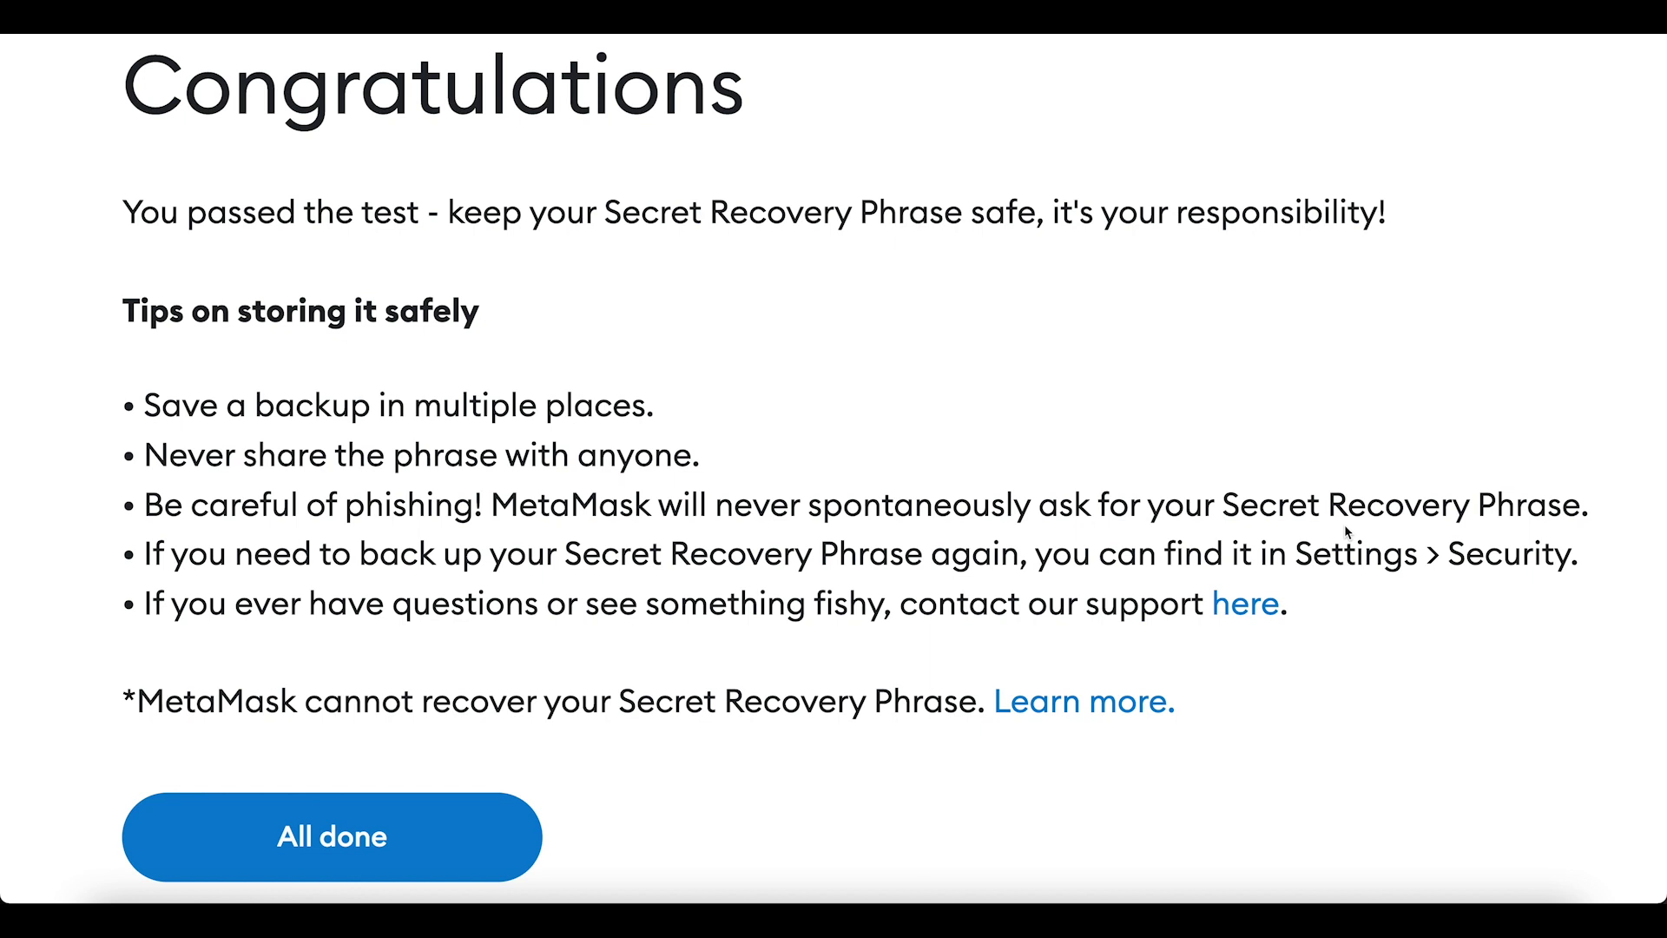
scroll(1344, 530, "down", 1)
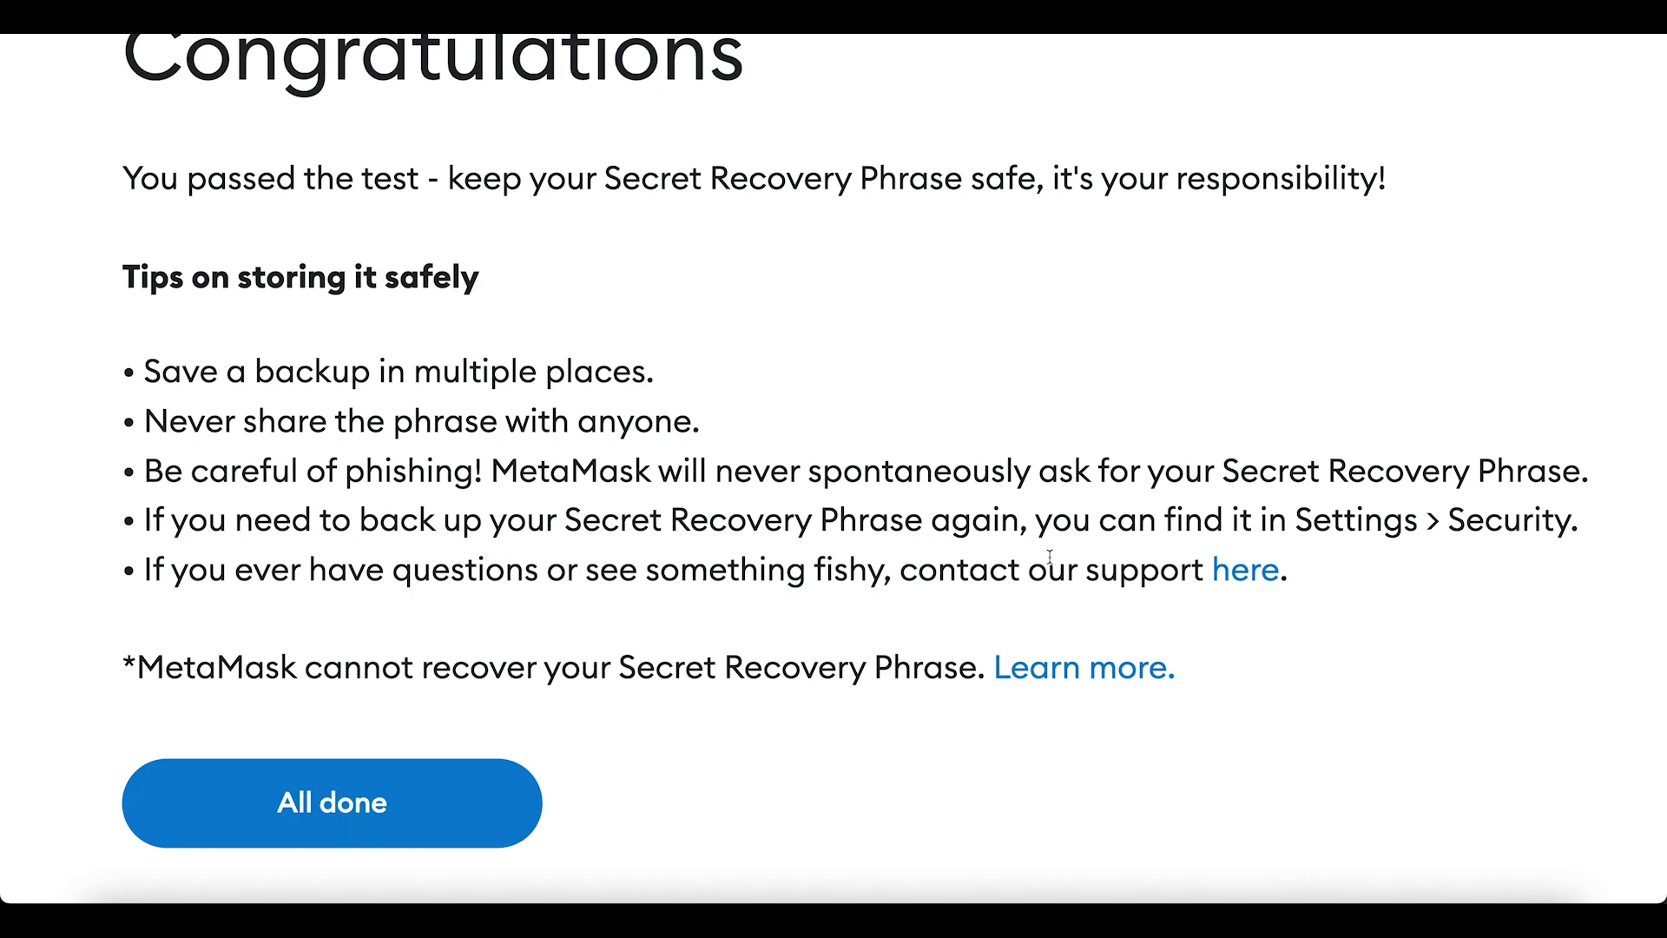
left_click_drag(1294, 518, 1479, 539)
left_click(1479, 538)
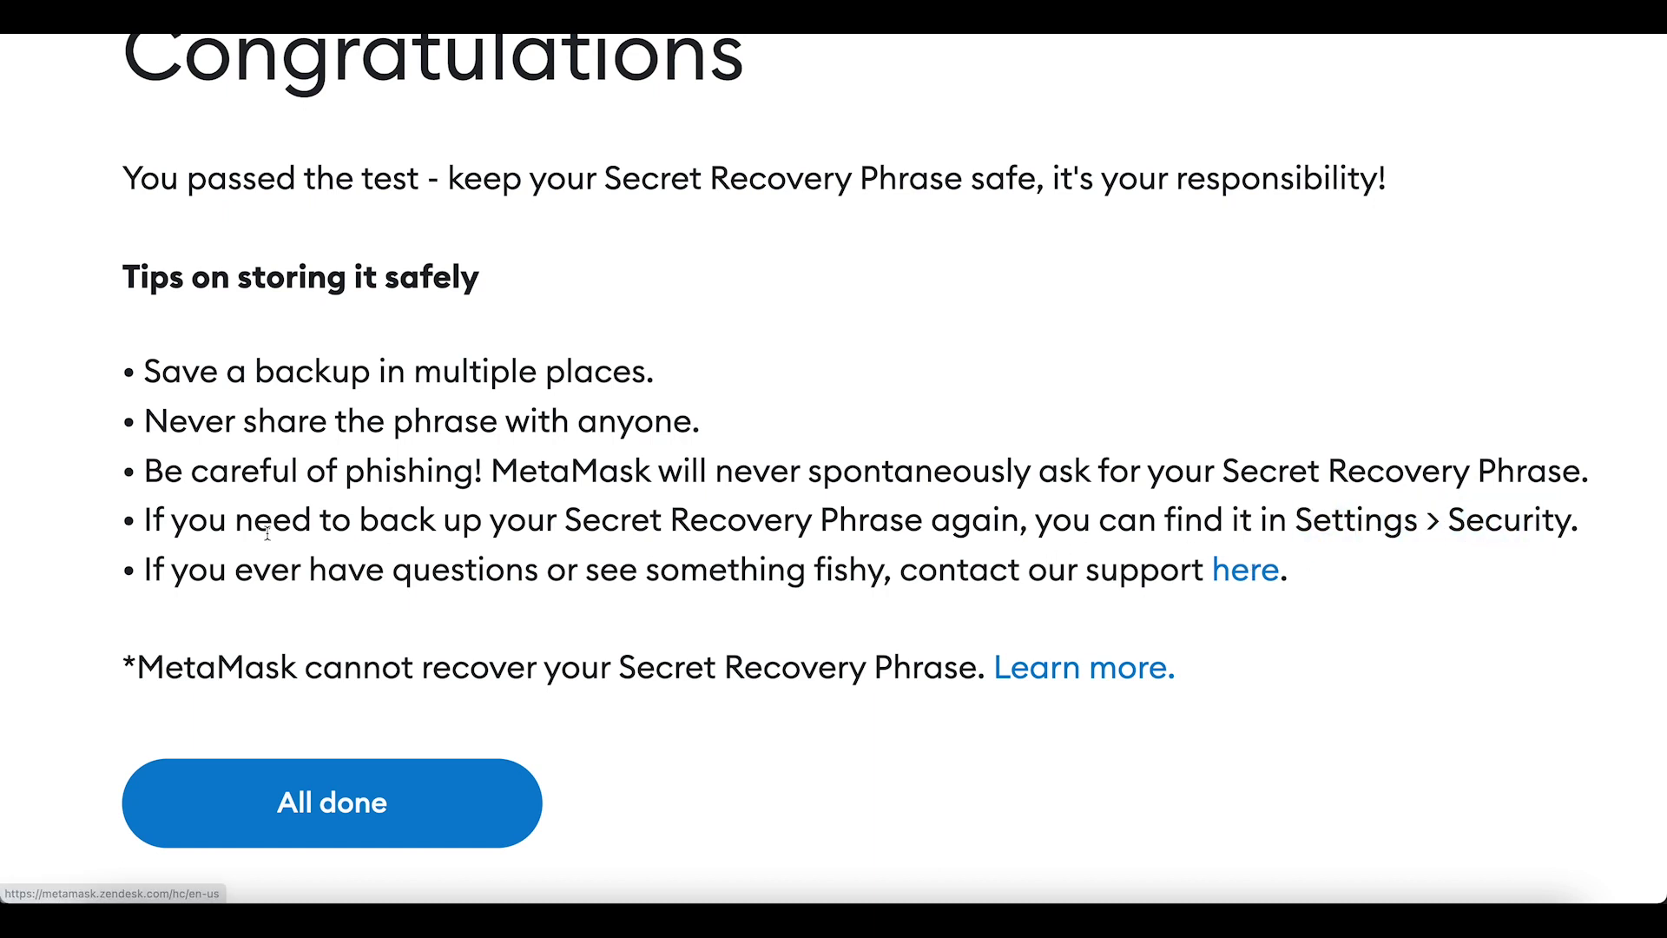
left_click_drag(495, 521, 923, 521)
left_click(423, 505)
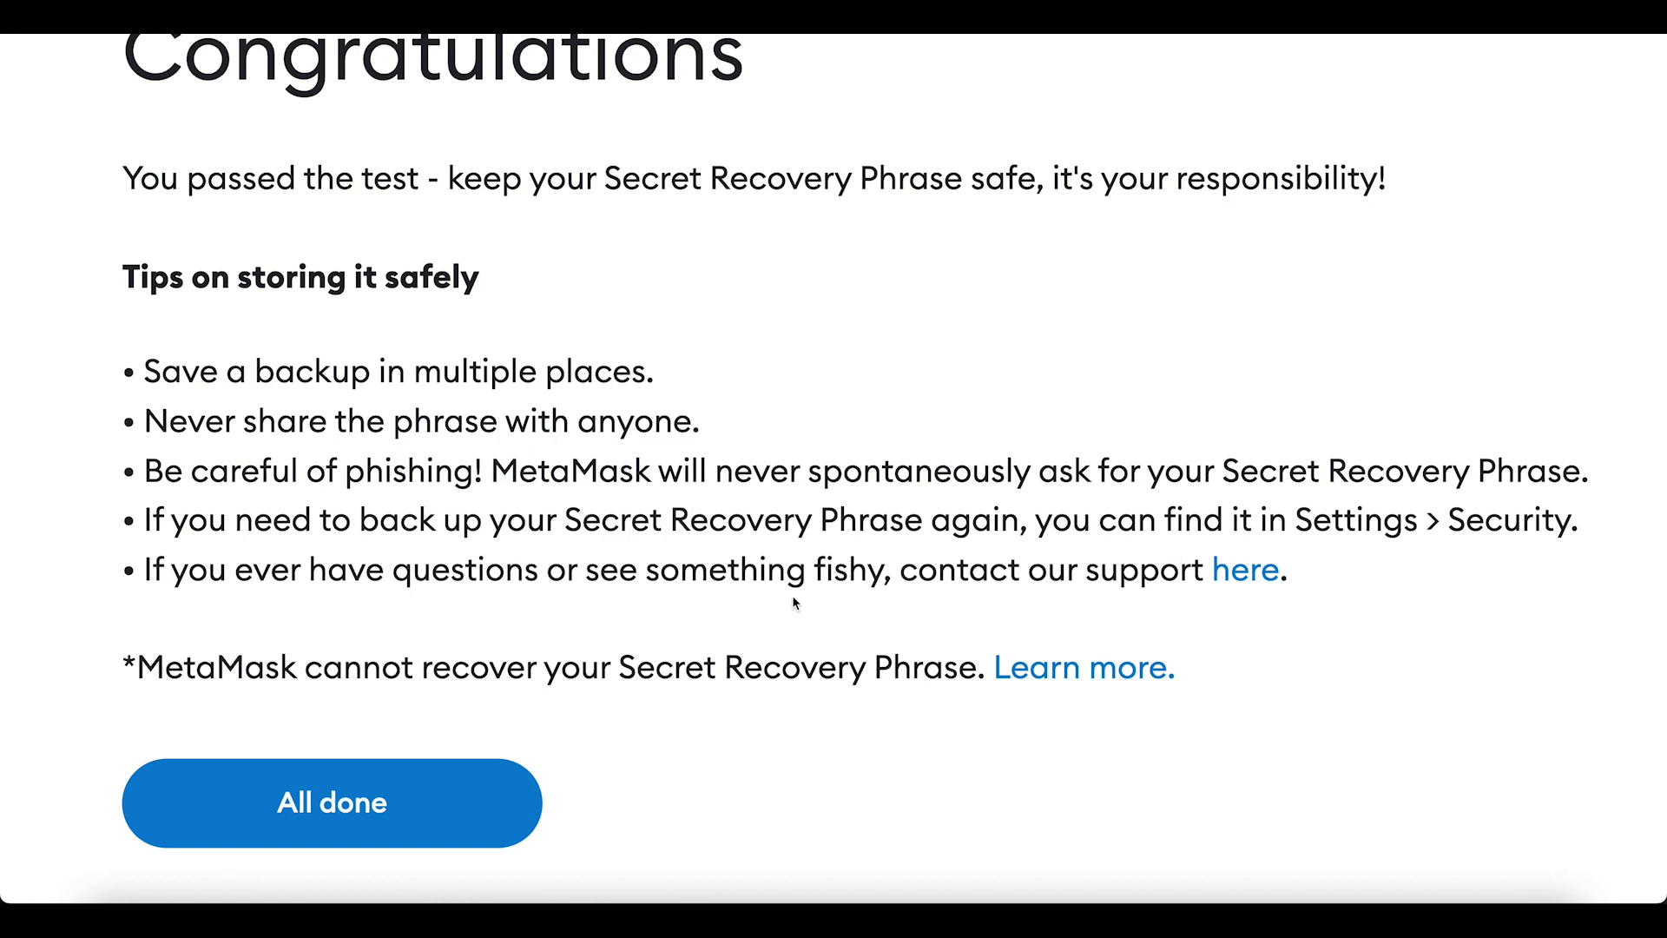
scroll(558, 523, "down", 1)
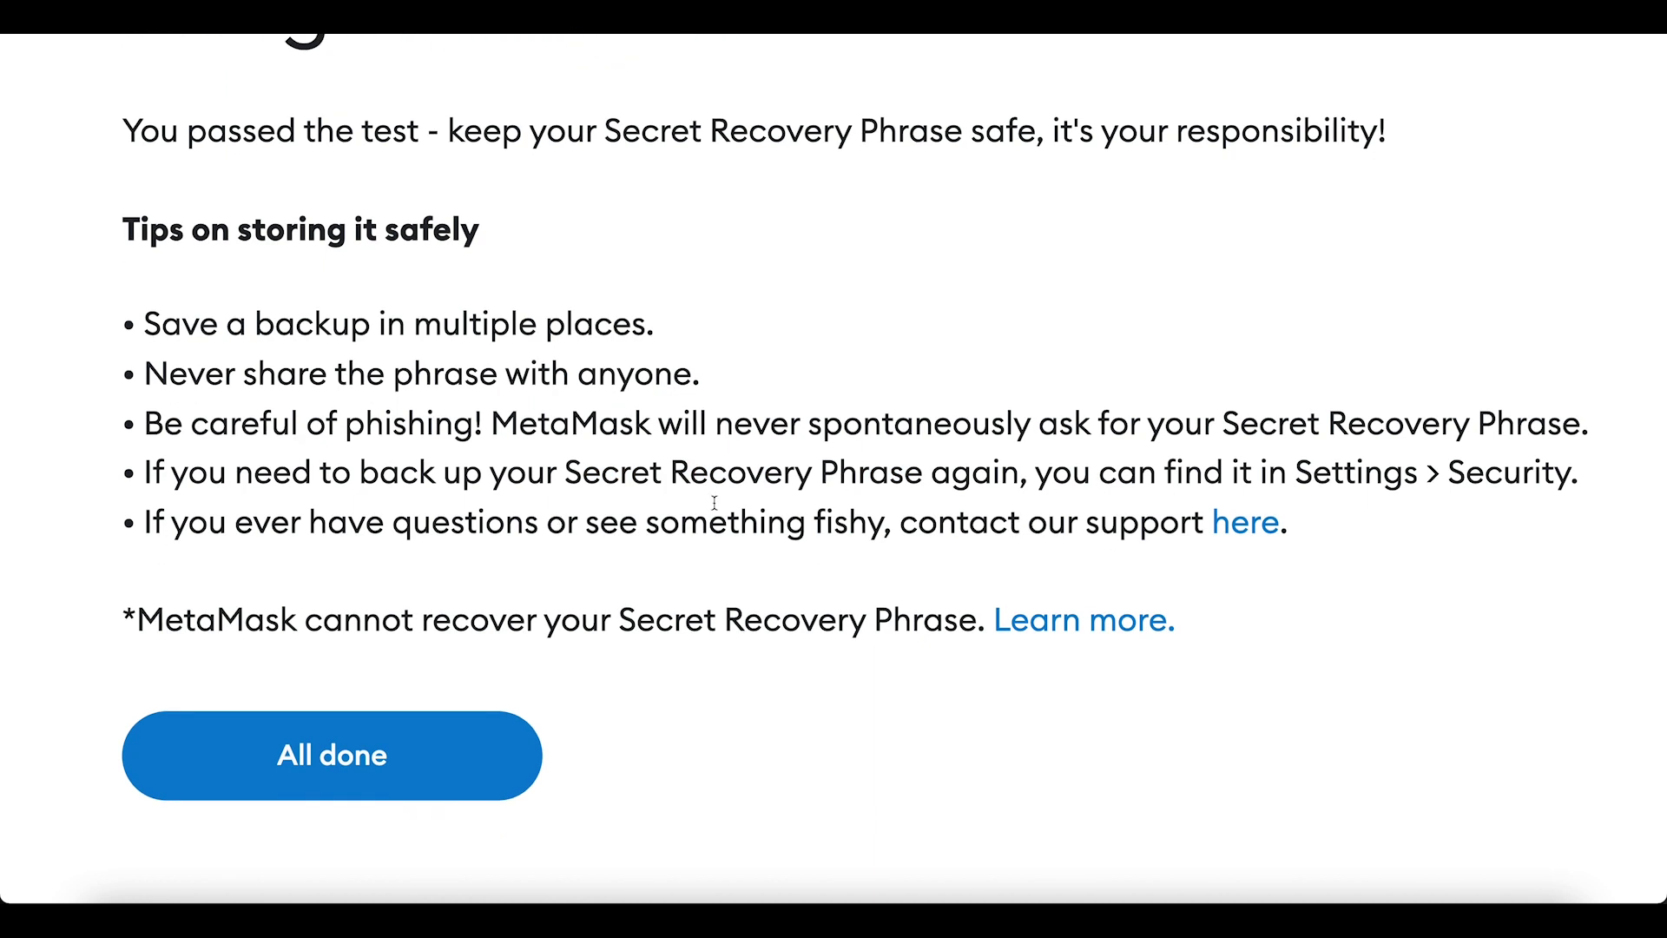
left_click(435, 752)
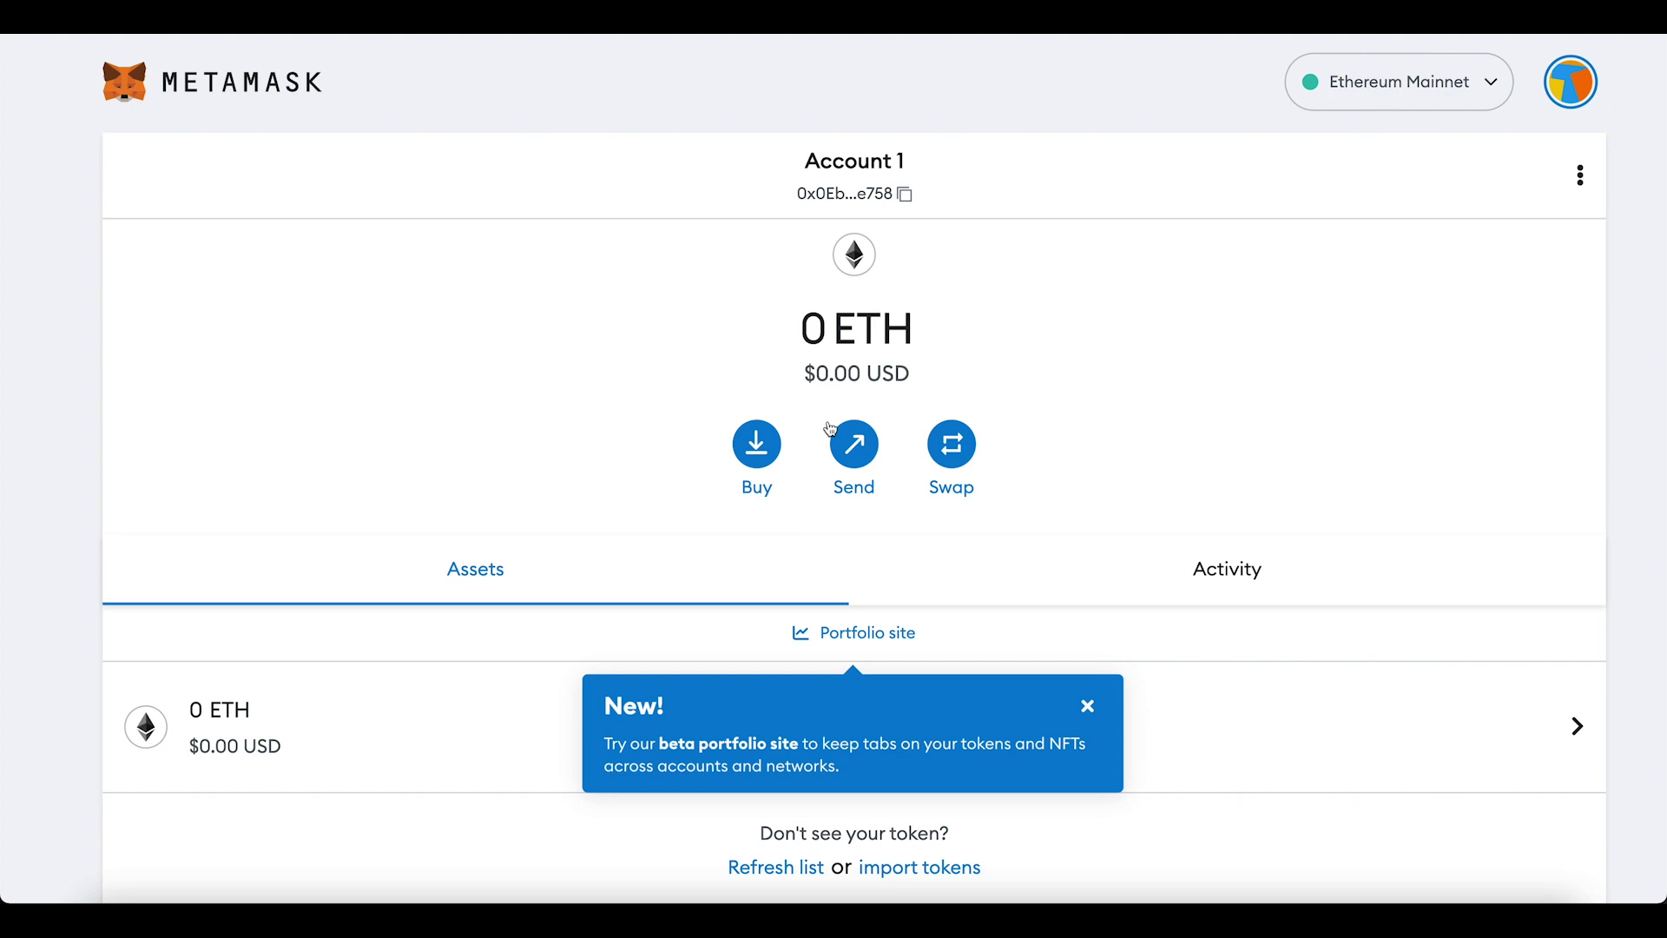
Dismiss the New! portfolio site announcement.
scroll(981, 512, "down", 2)
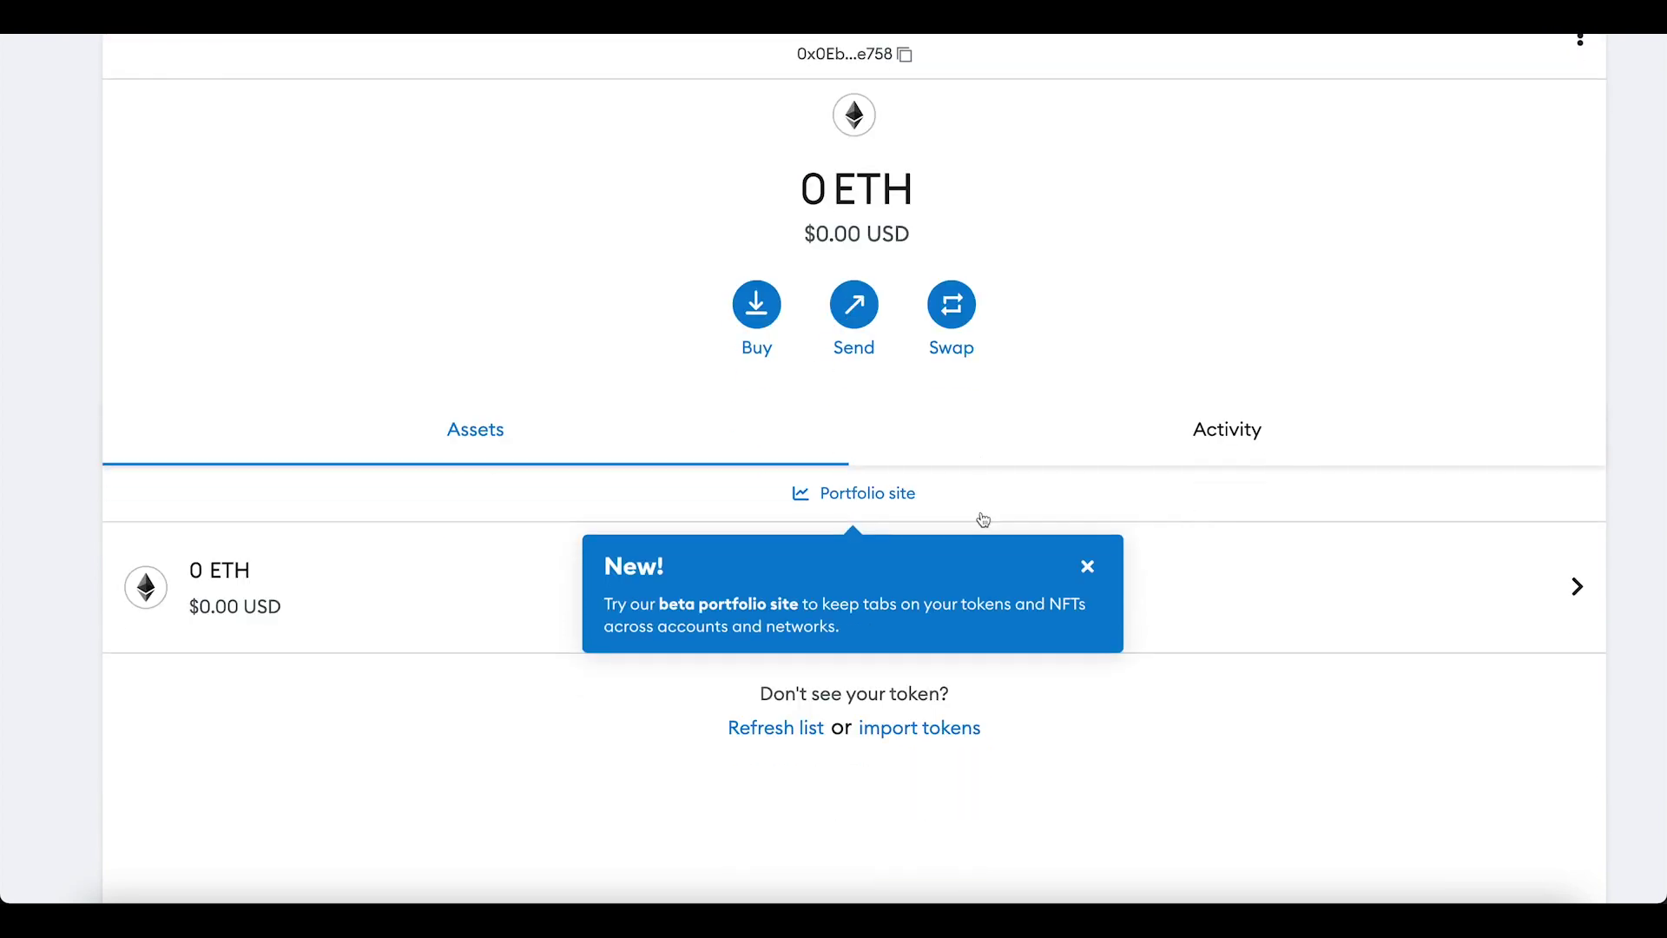
left_click(1089, 568)
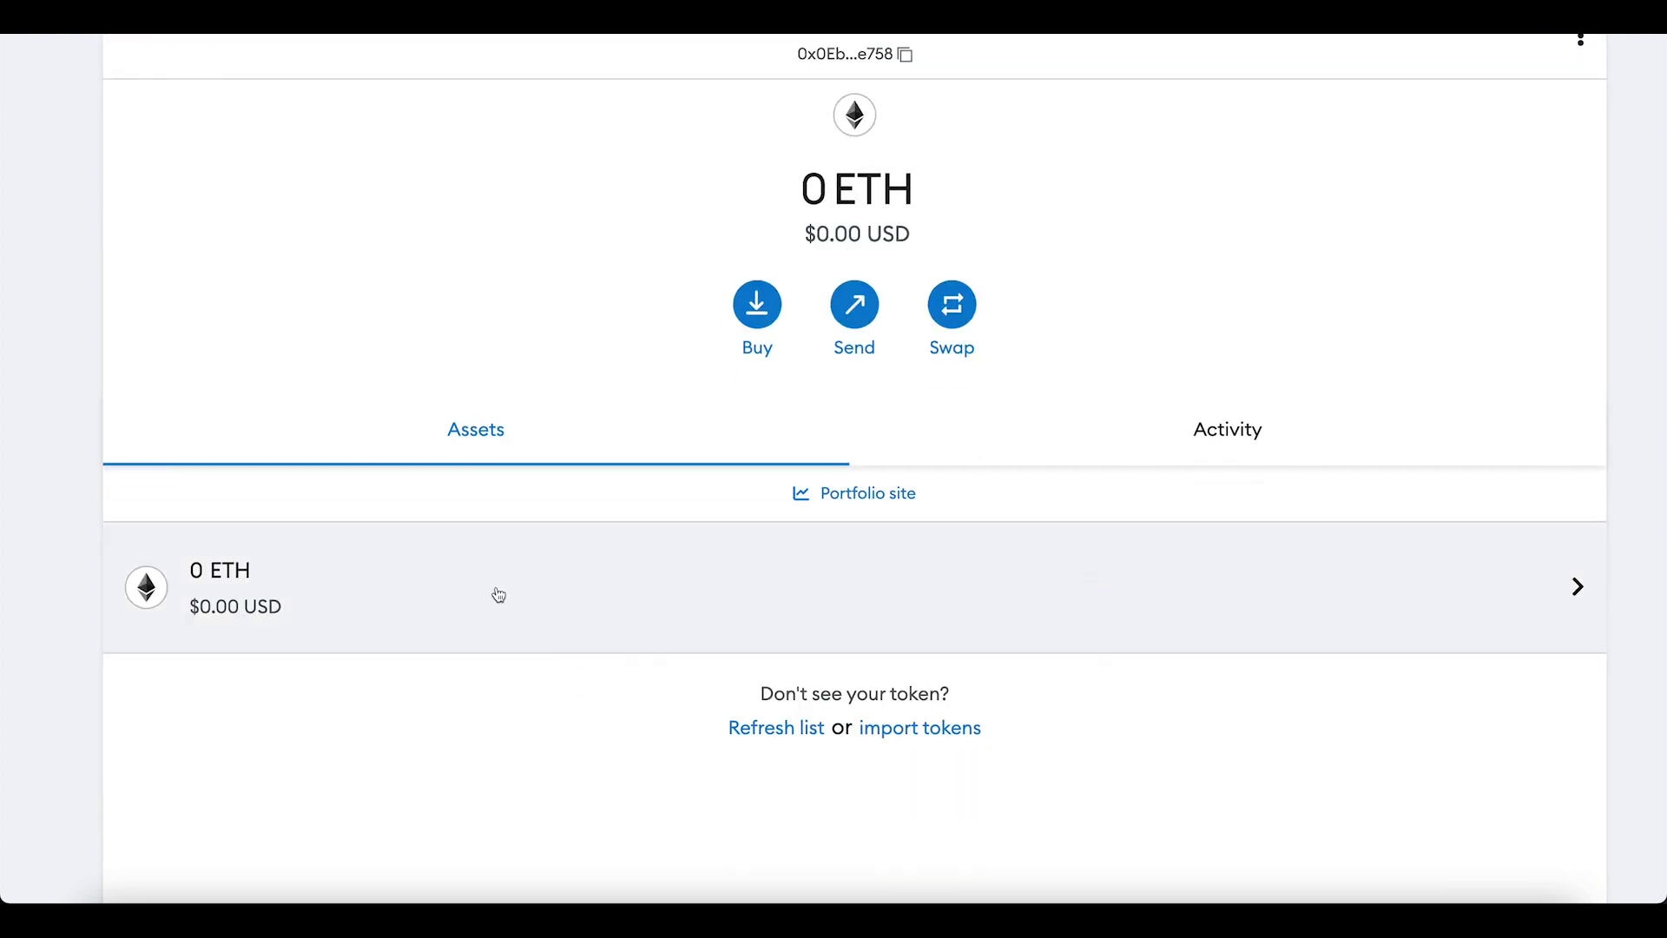
scroll(788, 582, "up", 1)
scroll(1075, 284, "up", 1)
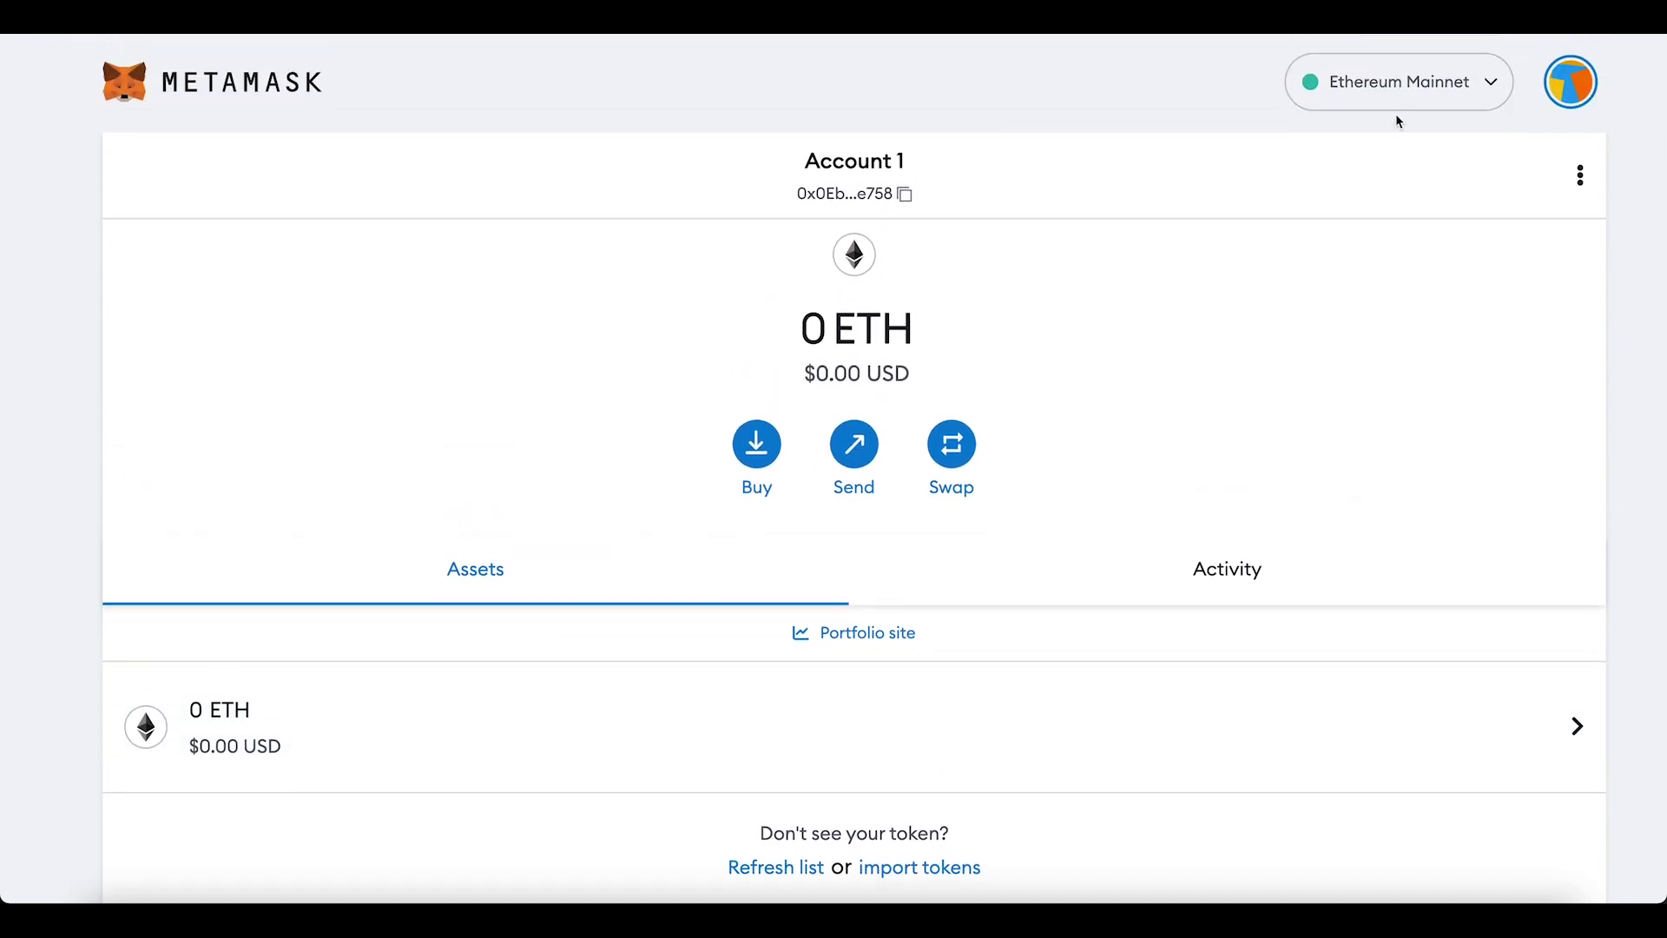
Check the network list without changing it and confirm the 0 ETH balance.
left_click(1491, 85)
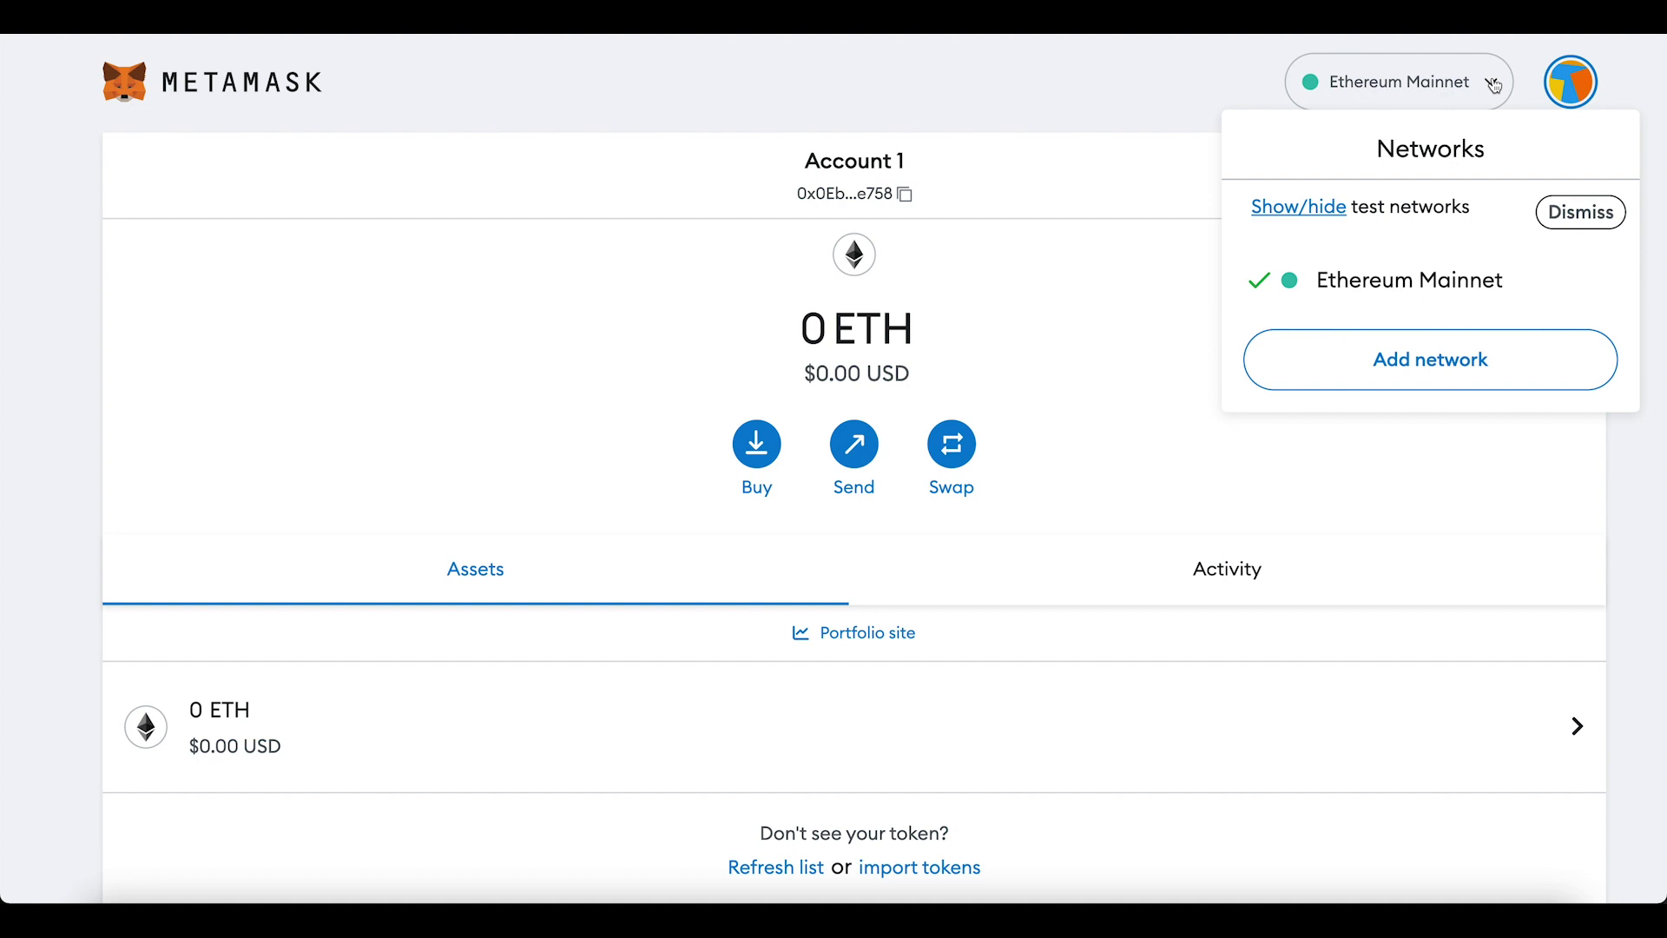
left_click(1075, 225)
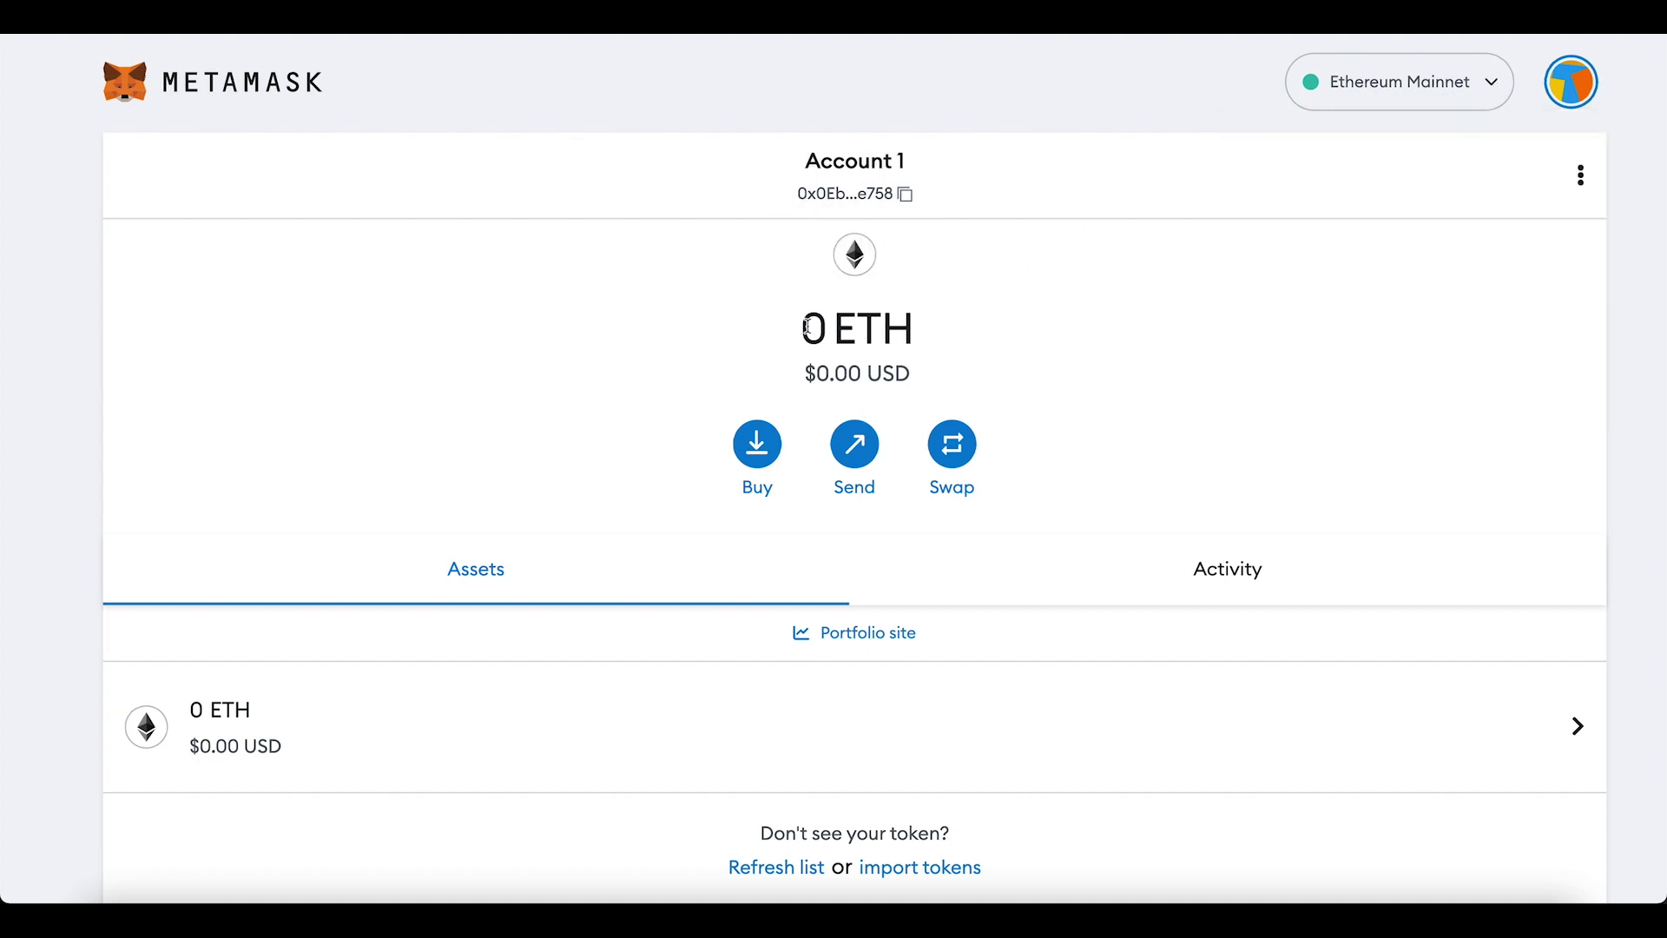
left_click_drag(806, 327, 995, 333)
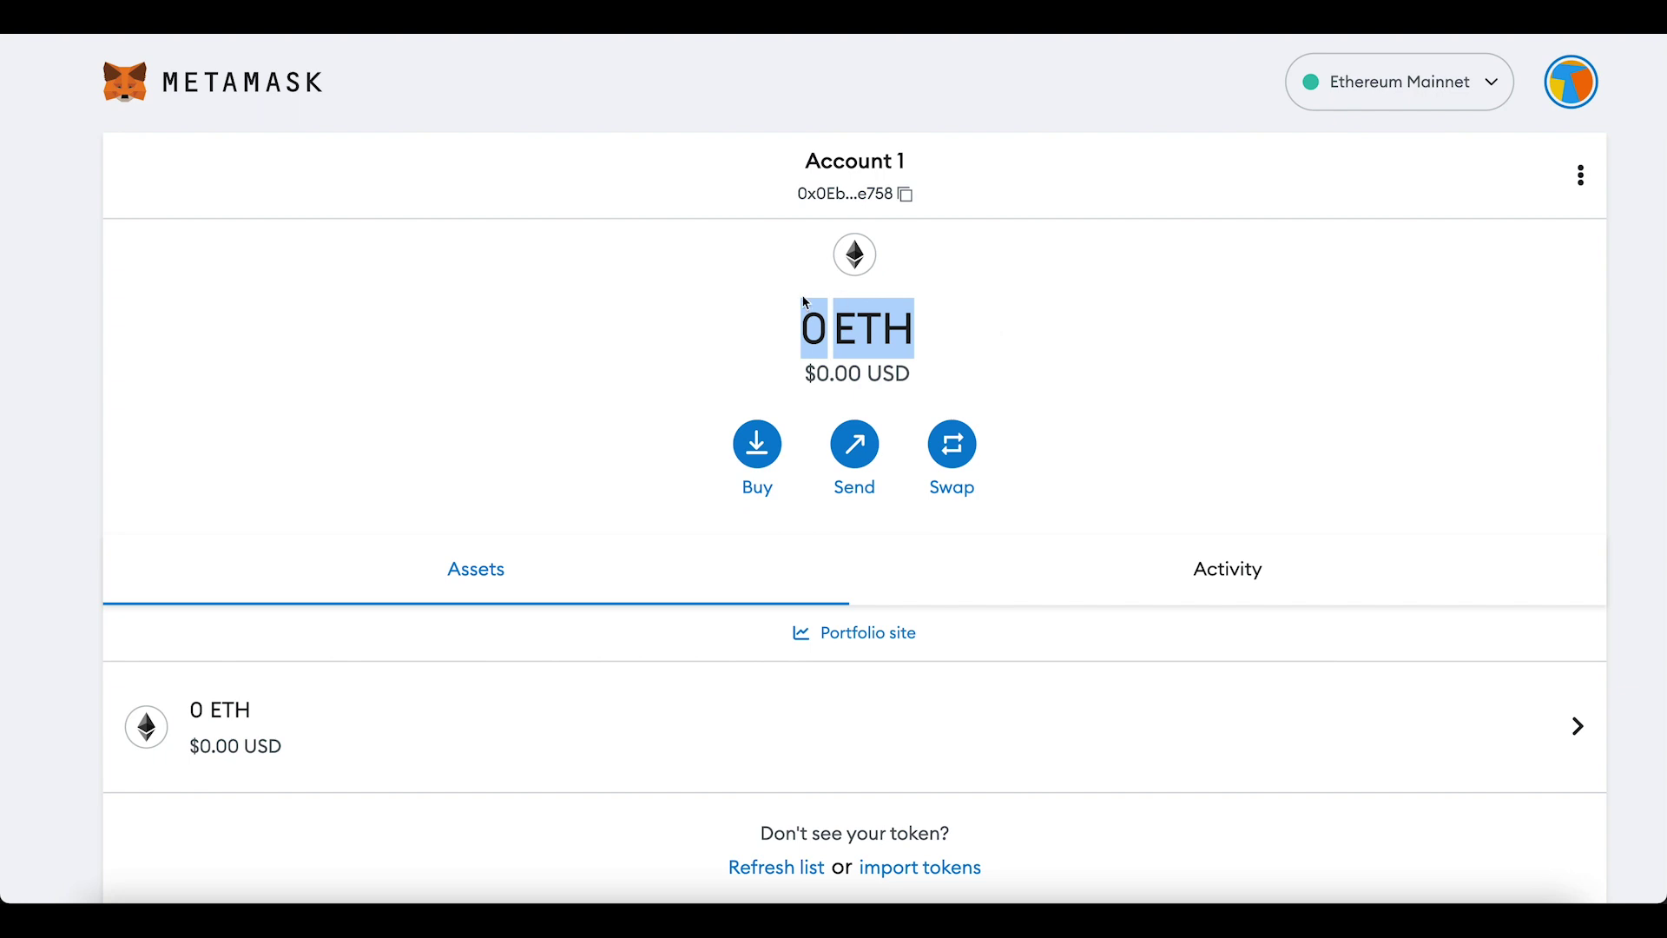
left_click(976, 340)
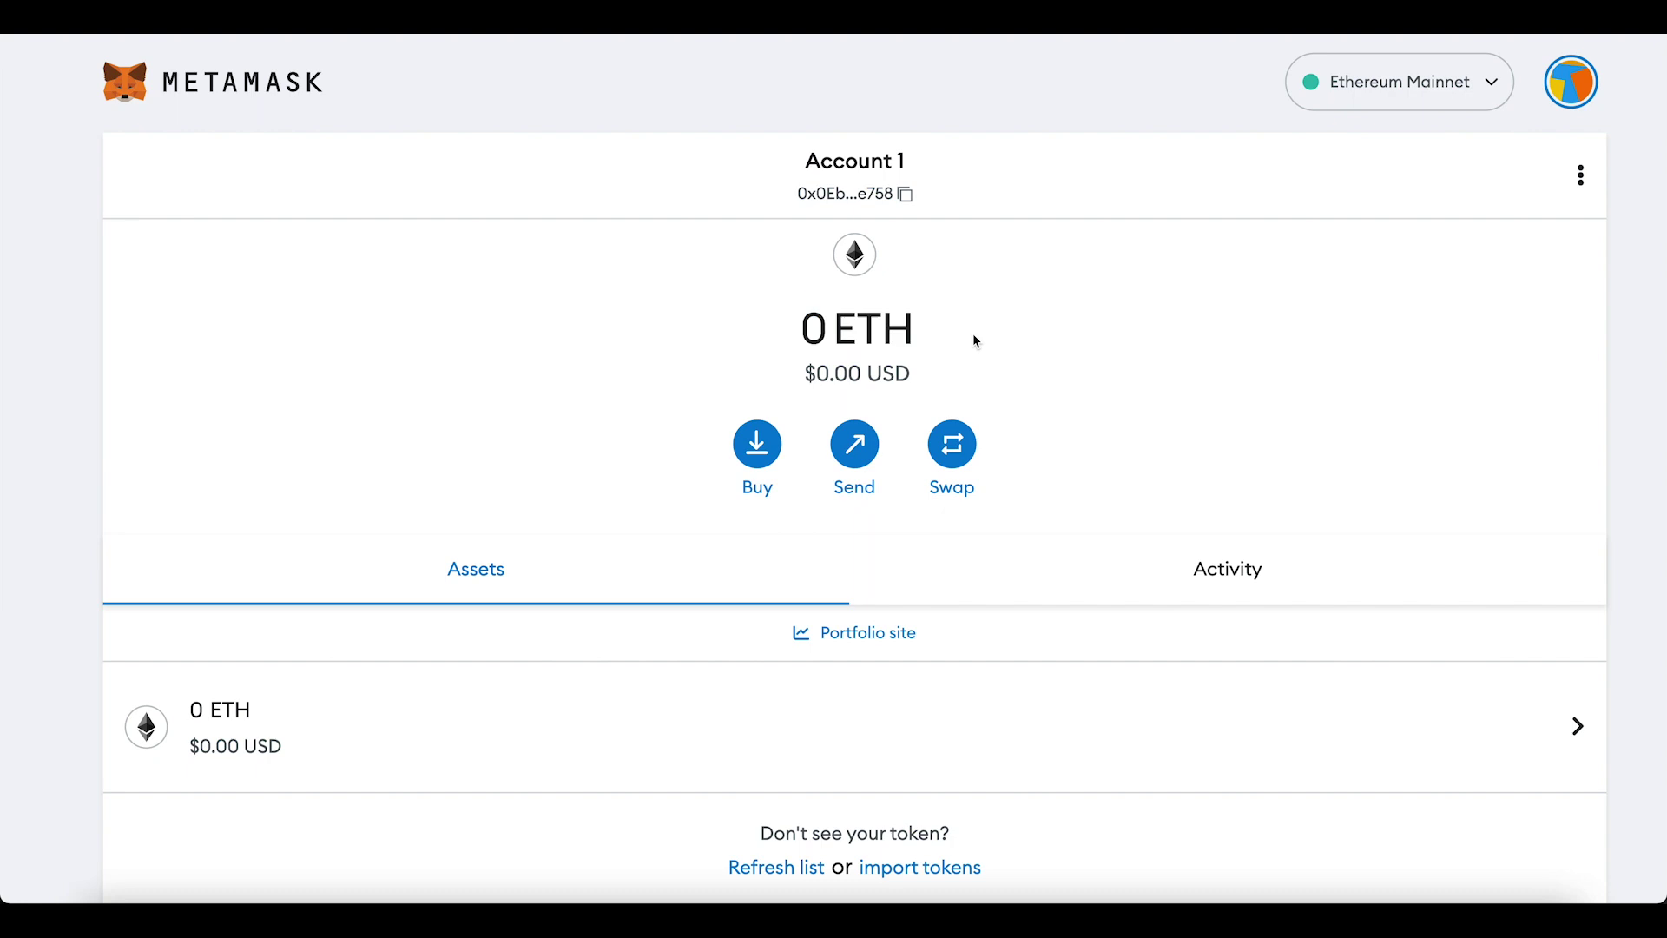
Start a swap with smart transactions on, swapping from ETH into USDT.
left_click(953, 446)
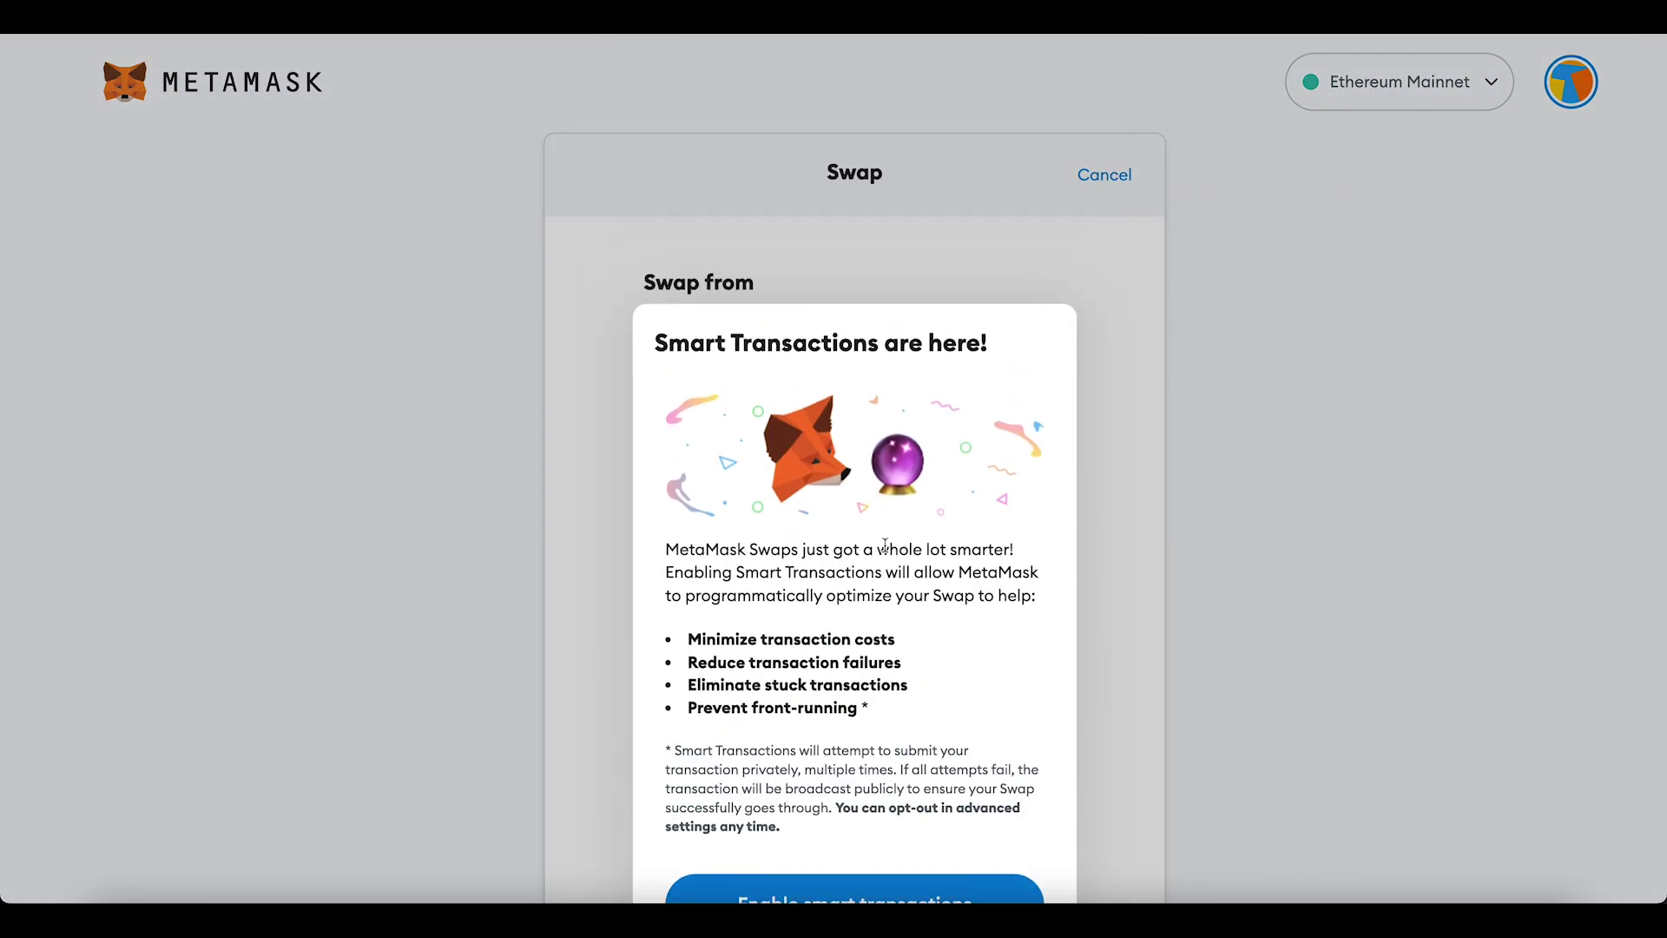
scroll(952, 603, "down", 2)
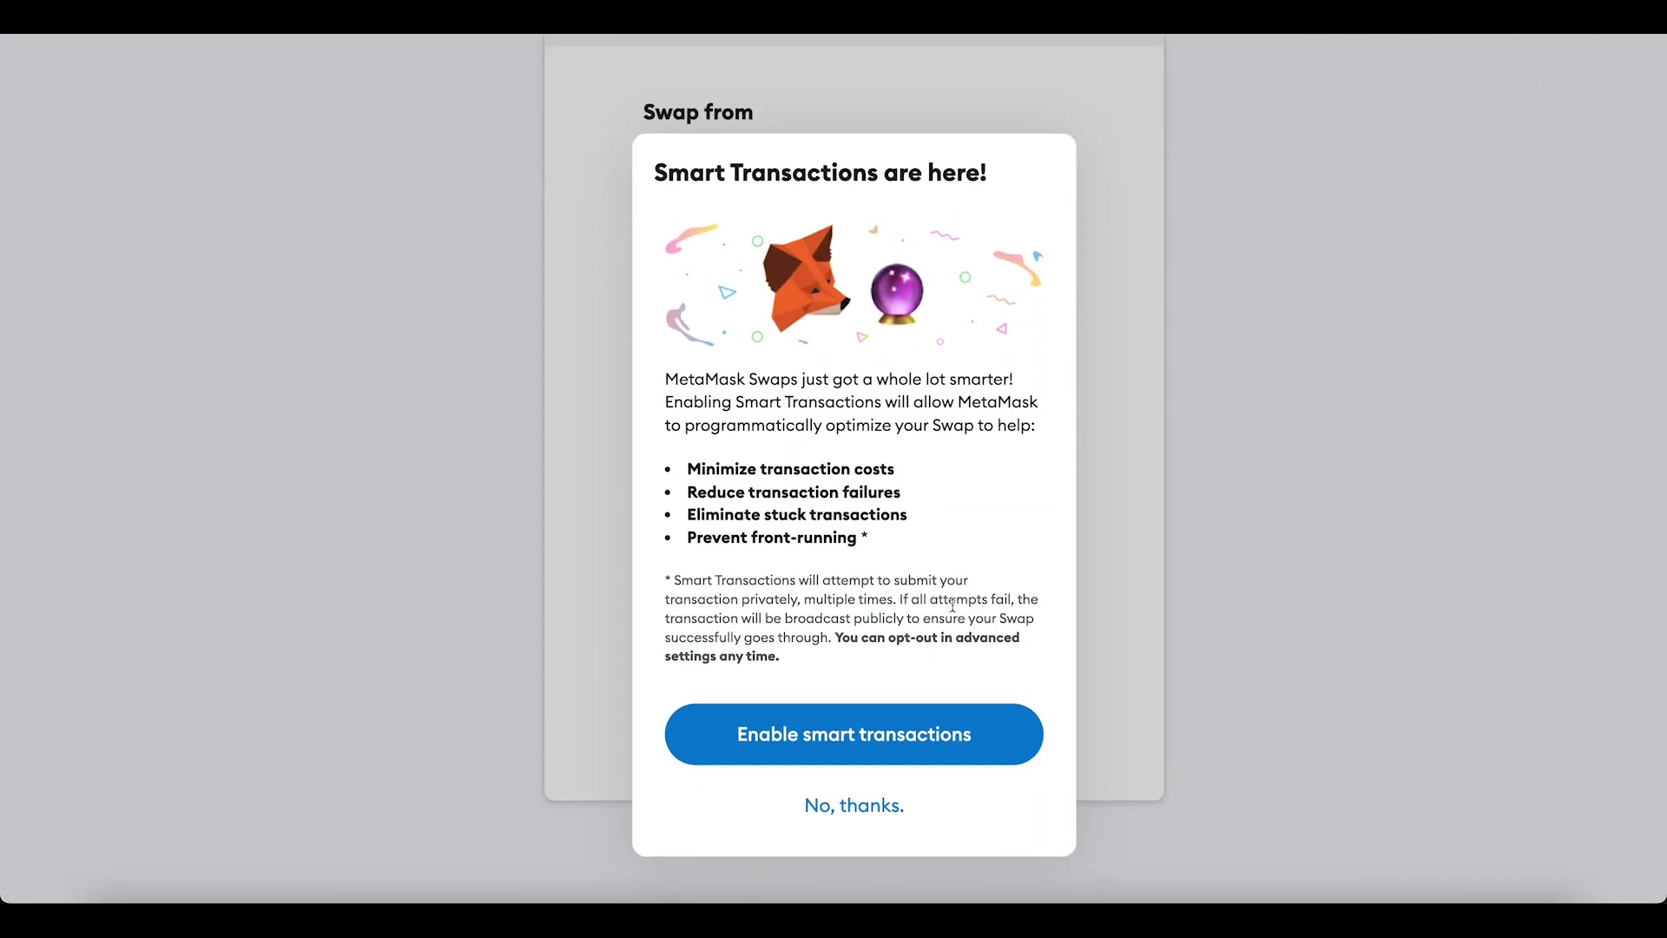
left_click(914, 749)
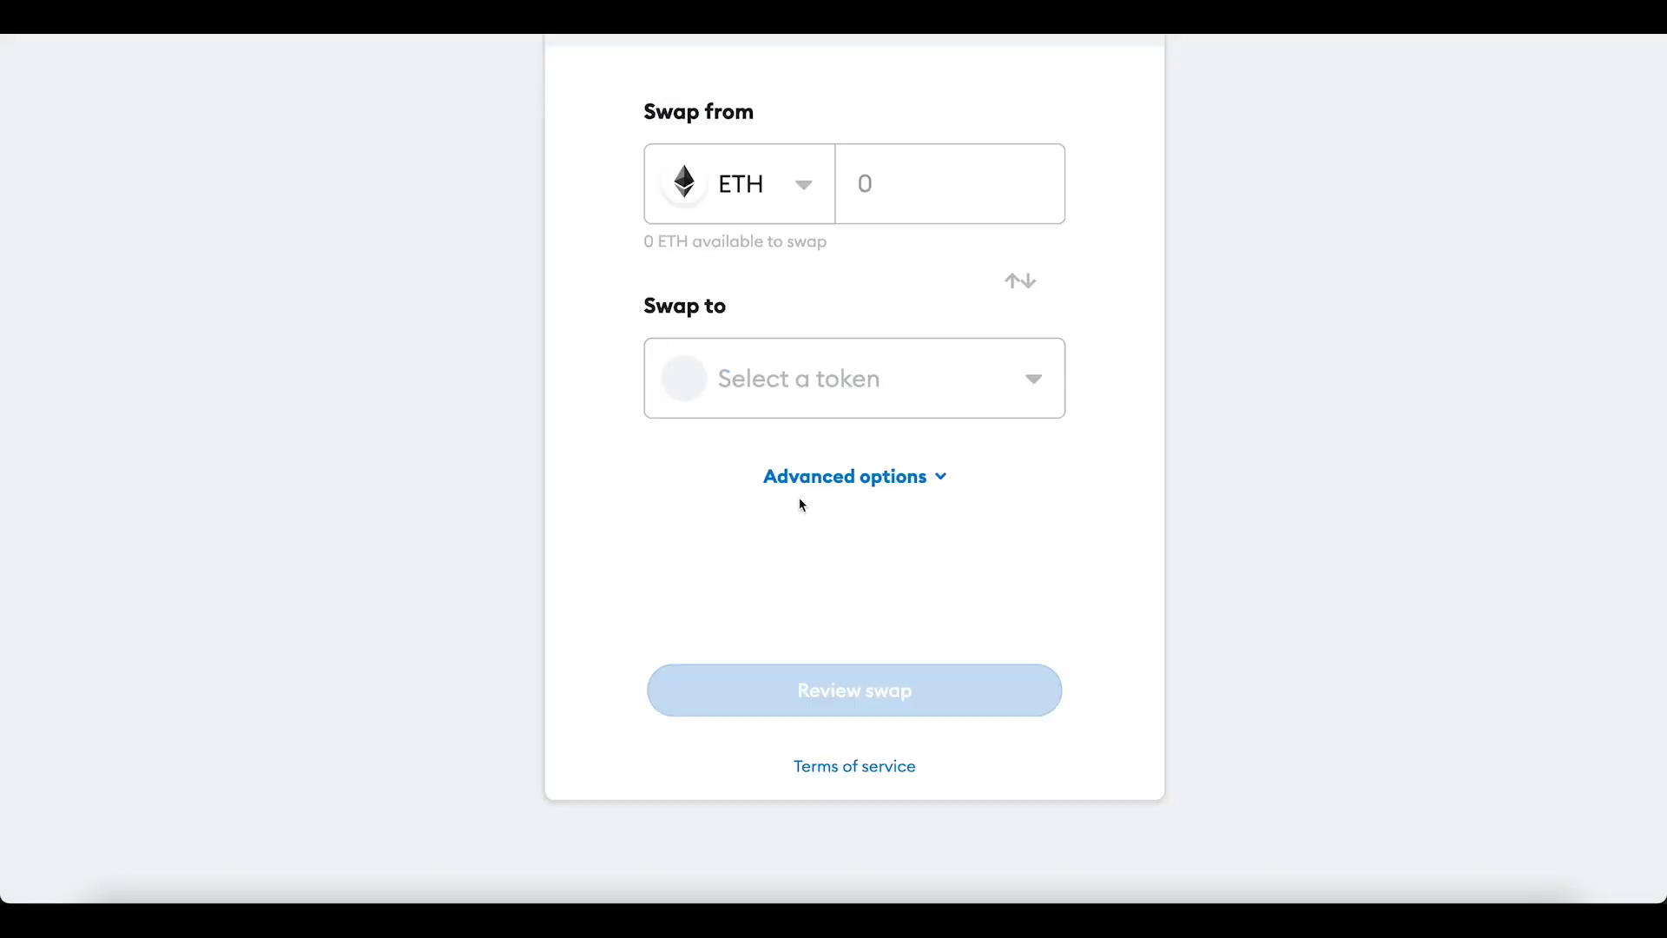
scroll(797, 190, "up", 1)
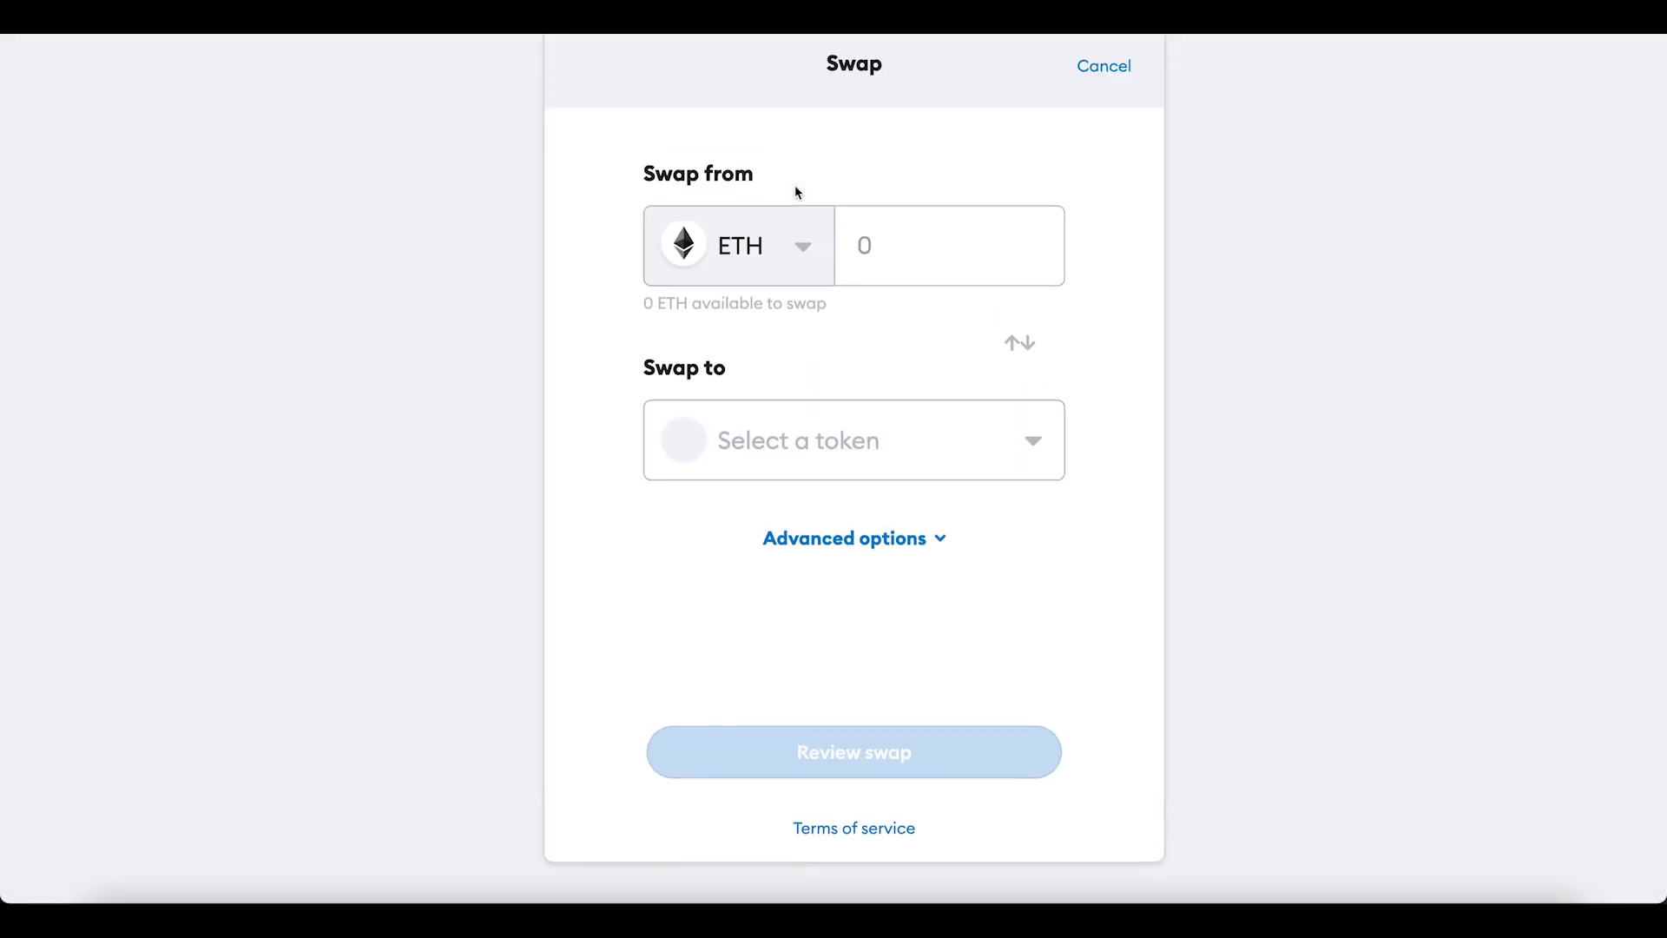
left_click(785, 249)
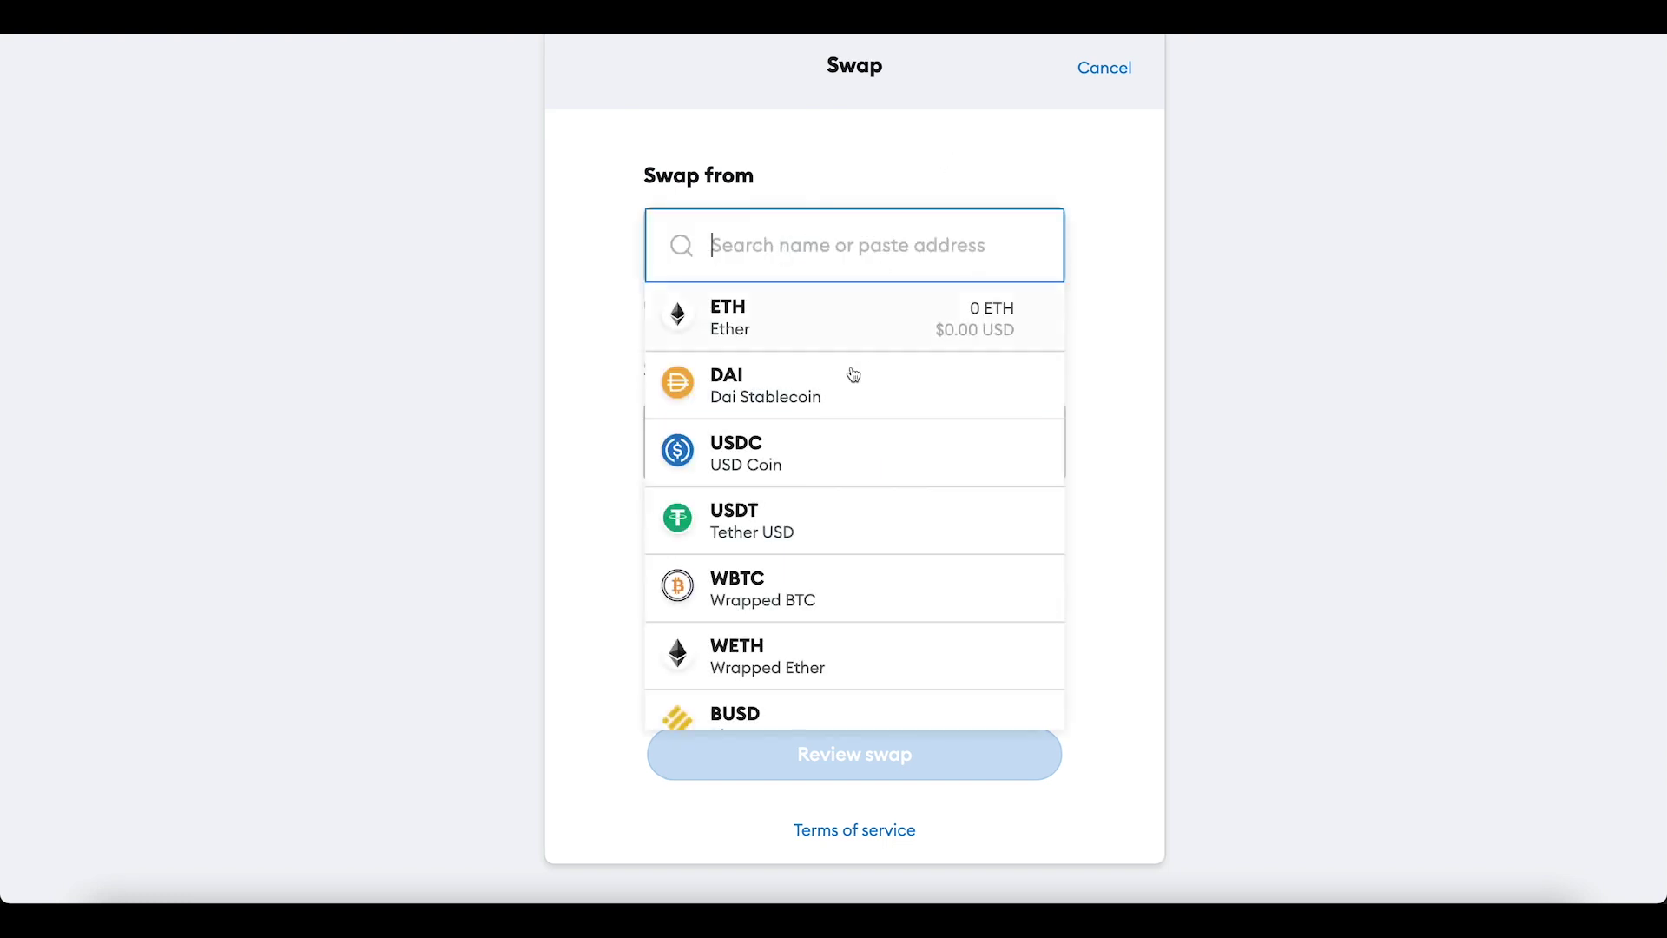
left_click(900, 165)
left_click(798, 448)
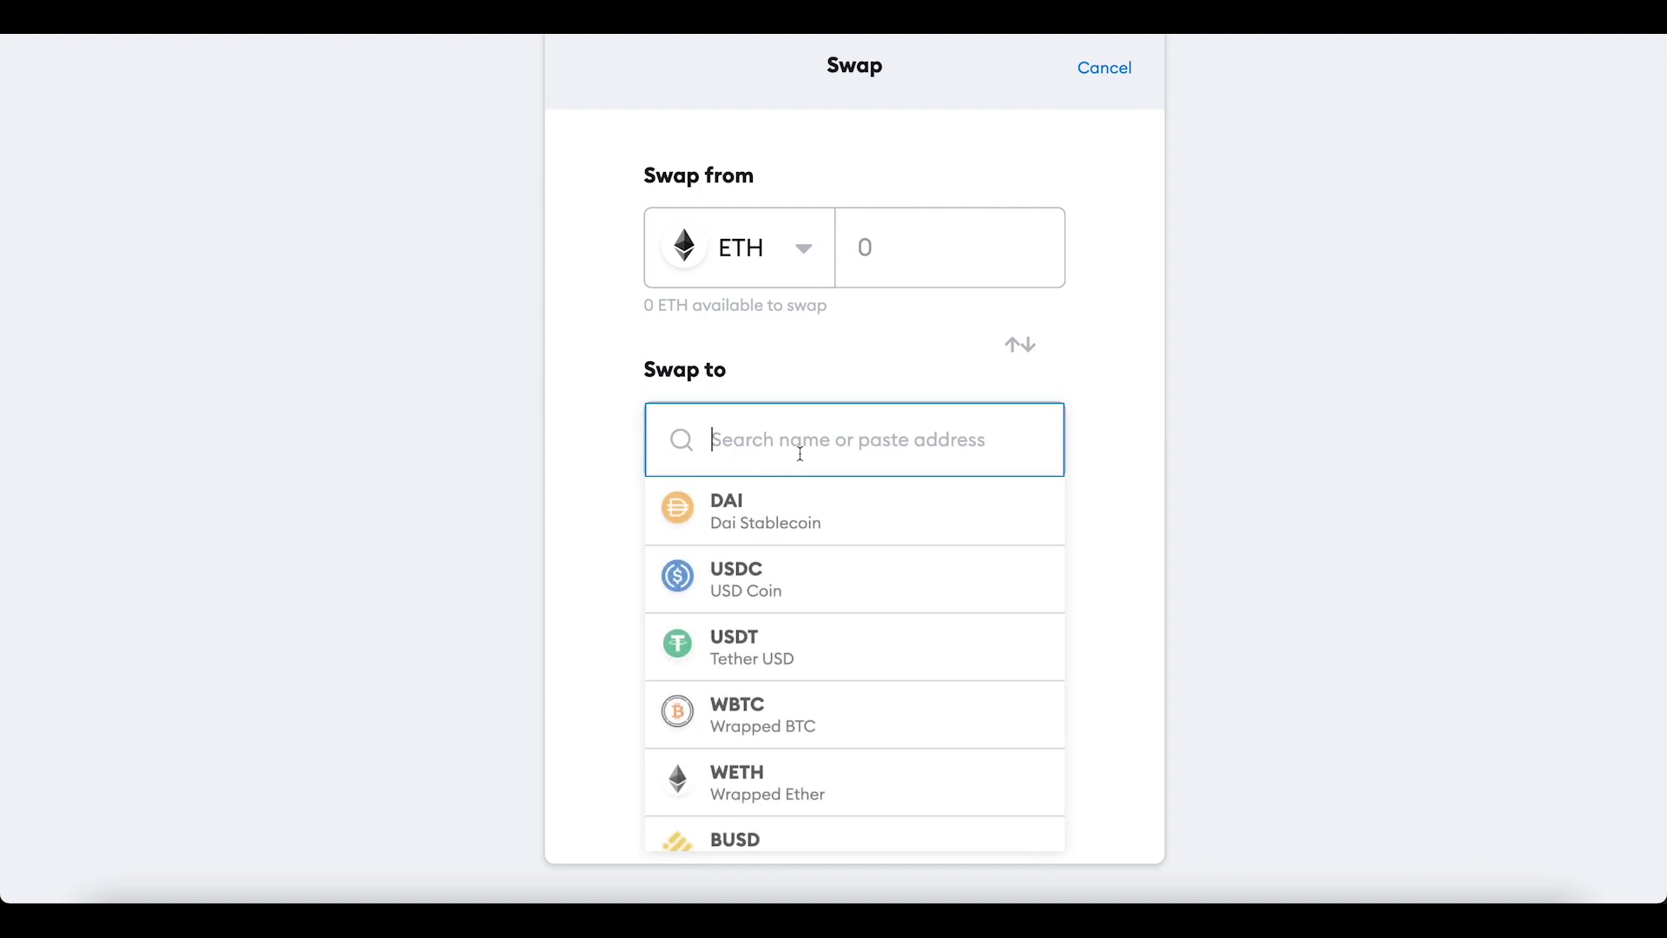
left_click(777, 666)
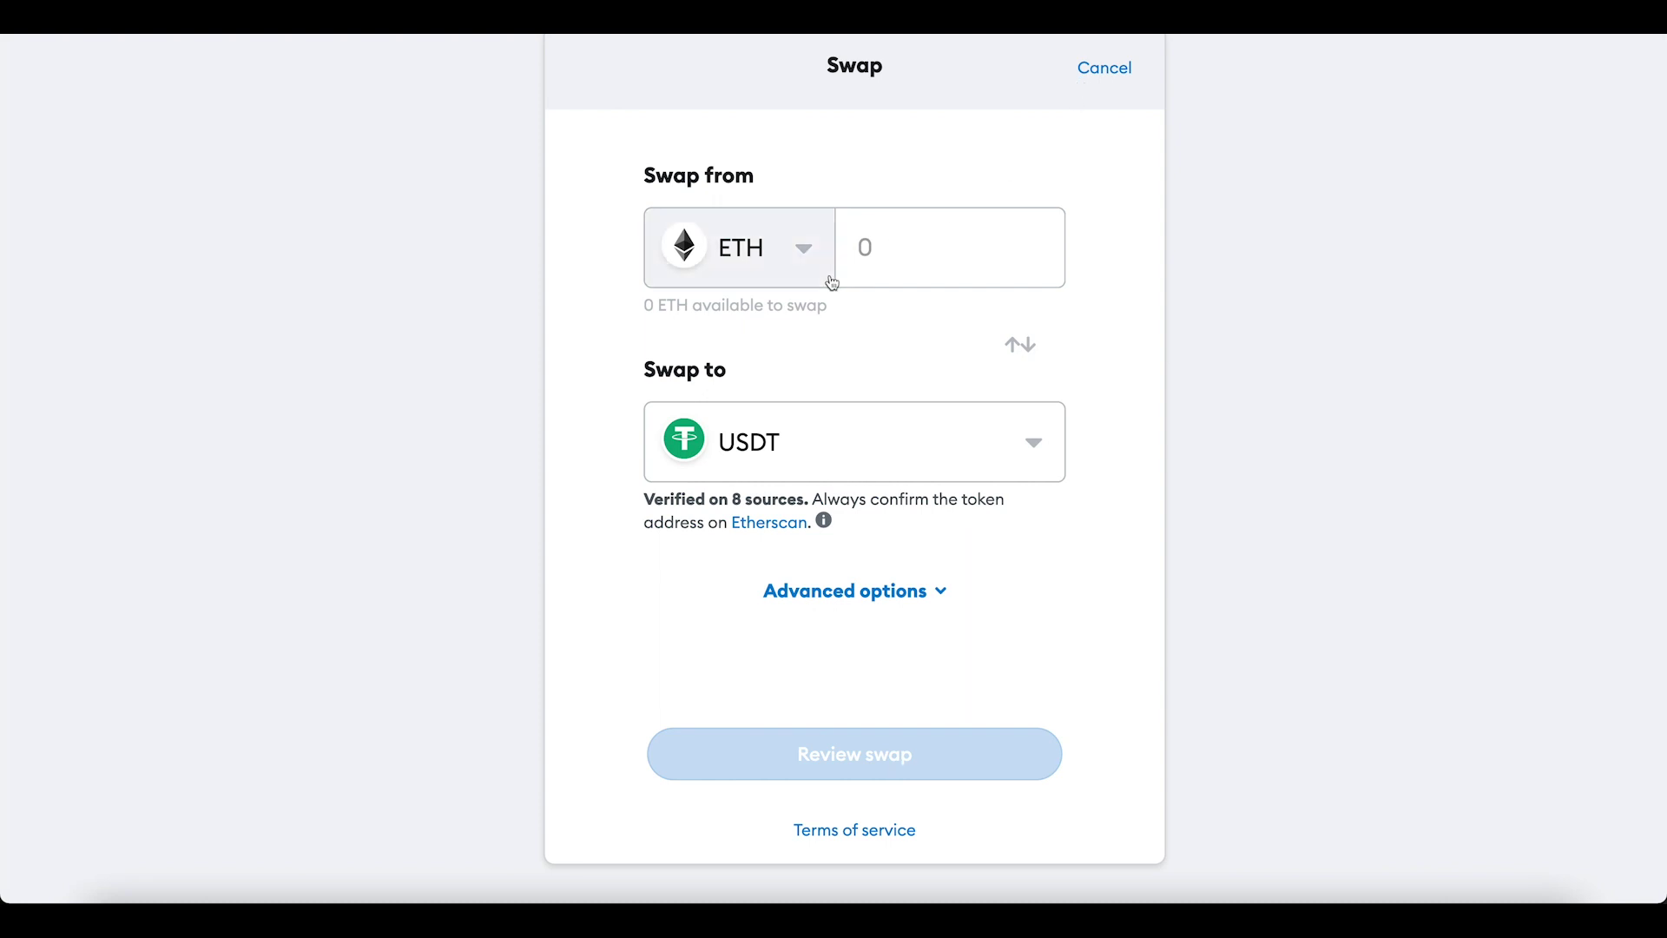
Browse the receive-token list, keep USDT, then cancel the swap back to Account 1.
left_click(1034, 439)
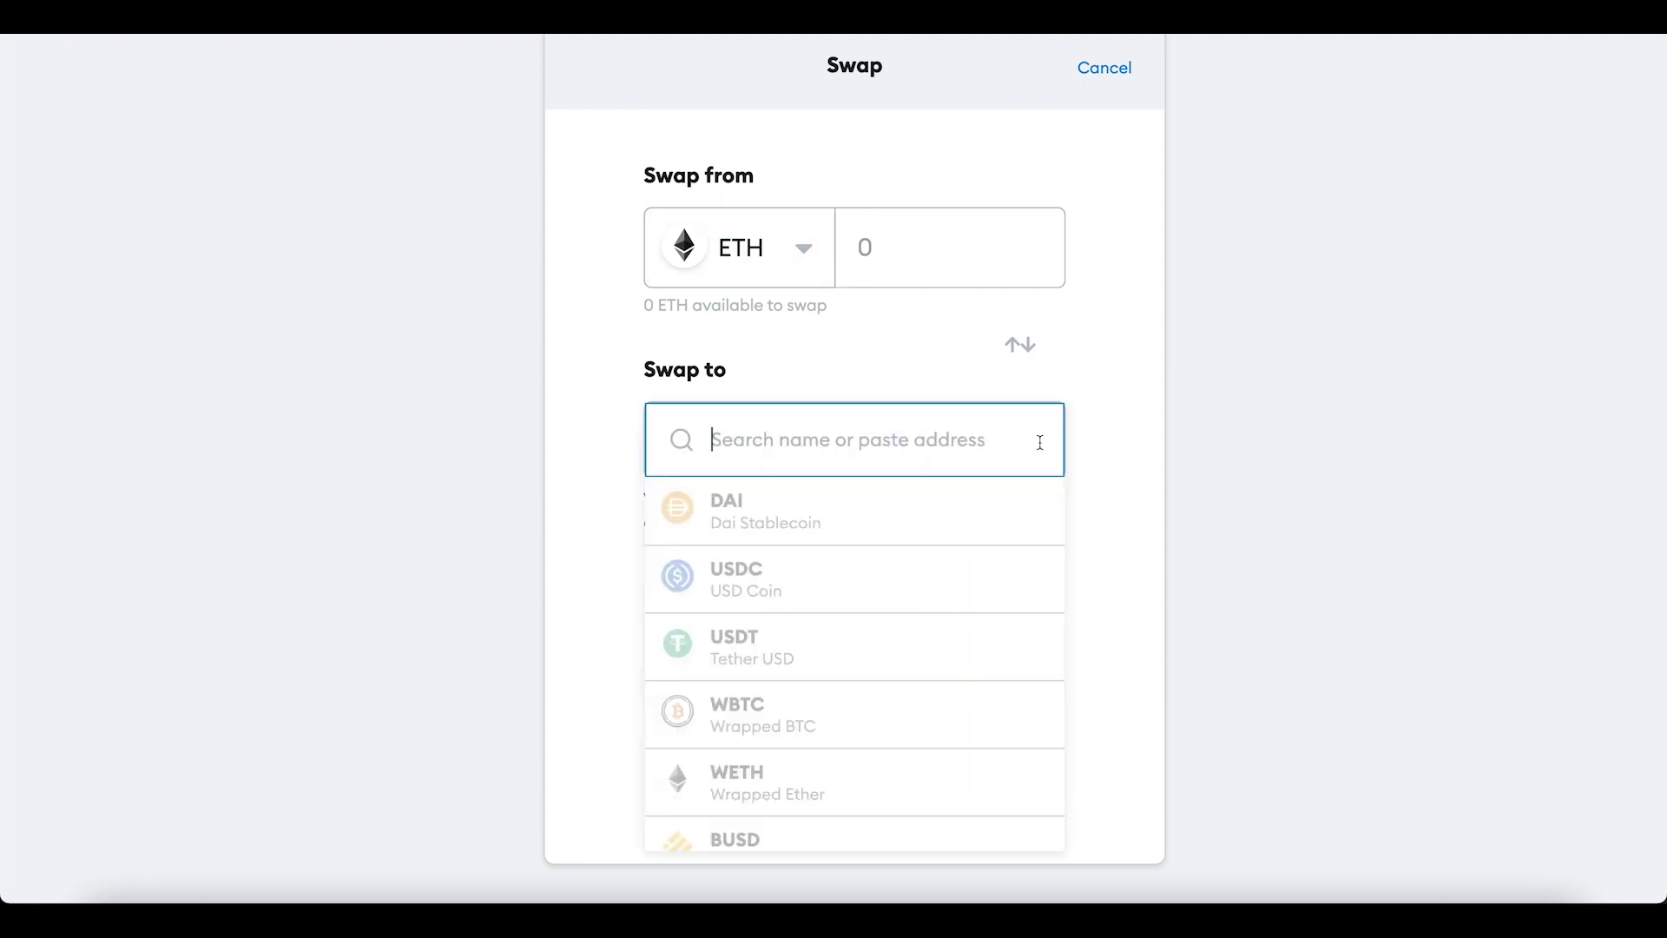
scroll(930, 547, "down", 4)
scroll(930, 548, "up", 1)
scroll(930, 548, "down", 5)
scroll(930, 548, "down", 8)
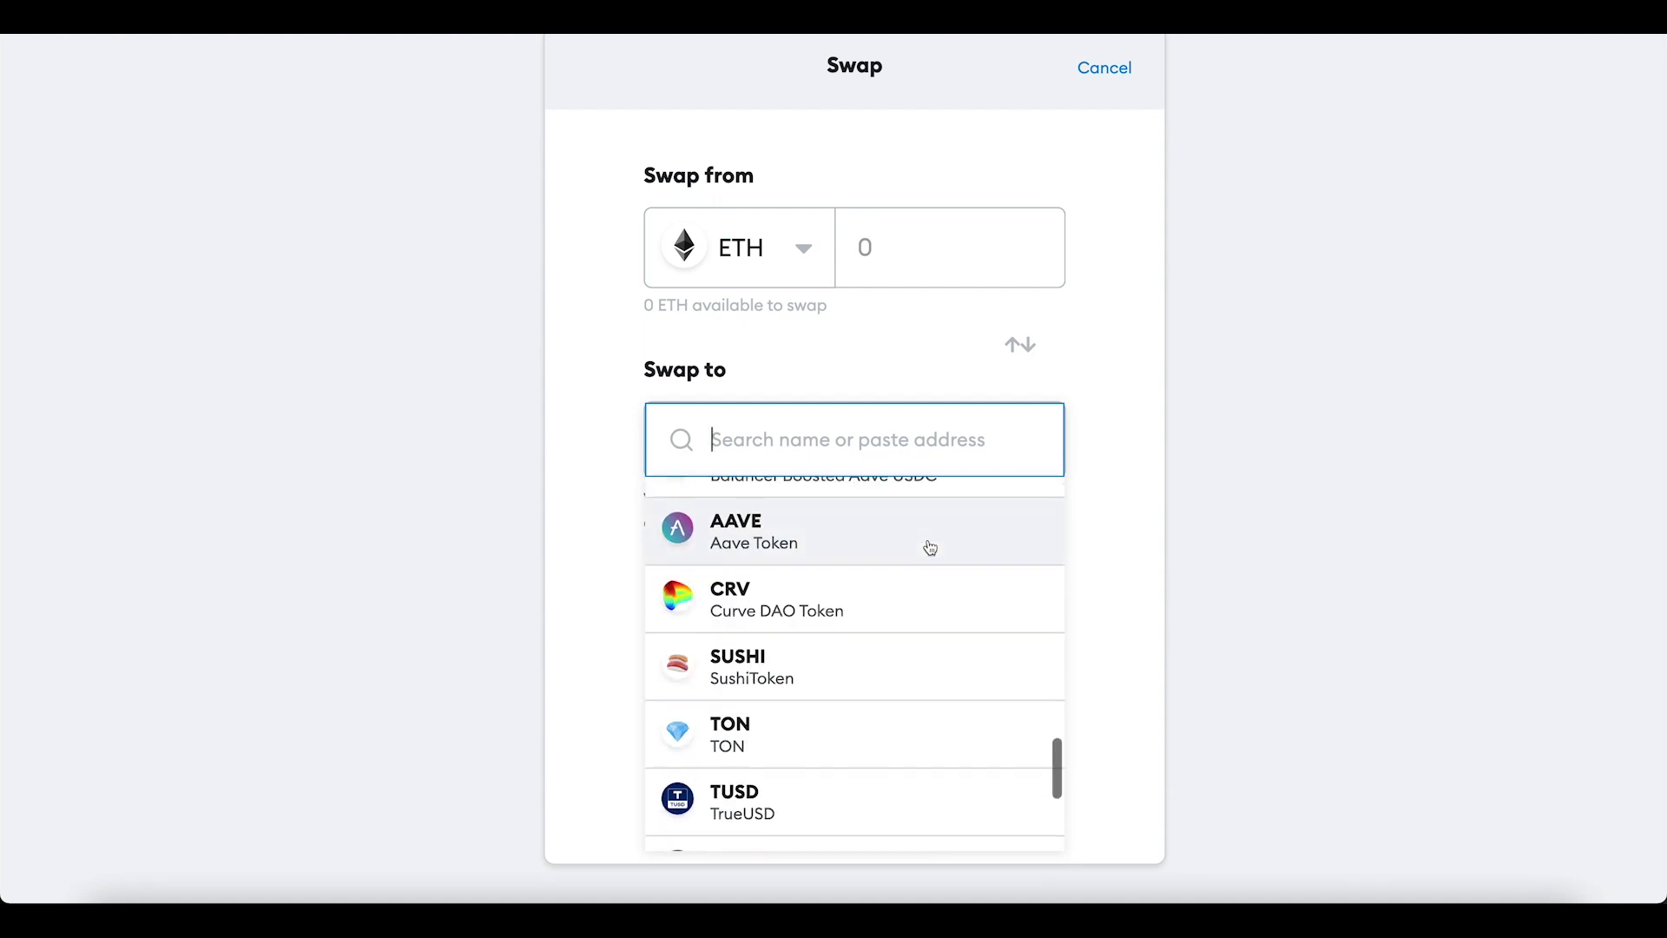
scroll(928, 547, "down", 3)
scroll(927, 547, "up", 1)
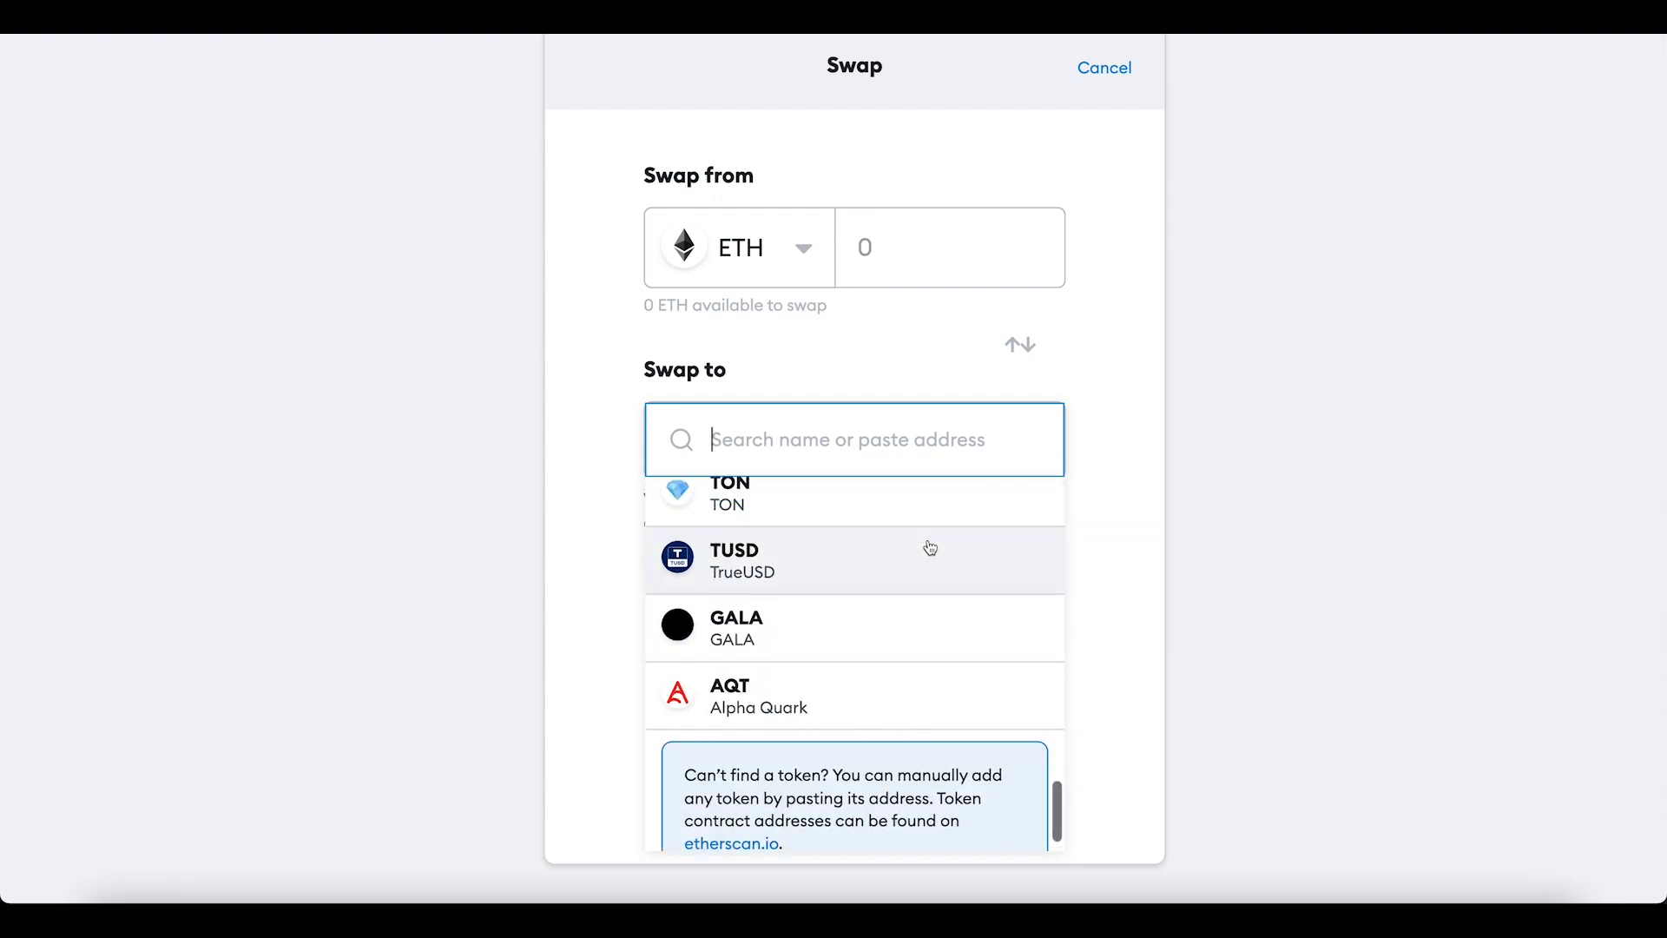
scroll(900, 664, "down", 1)
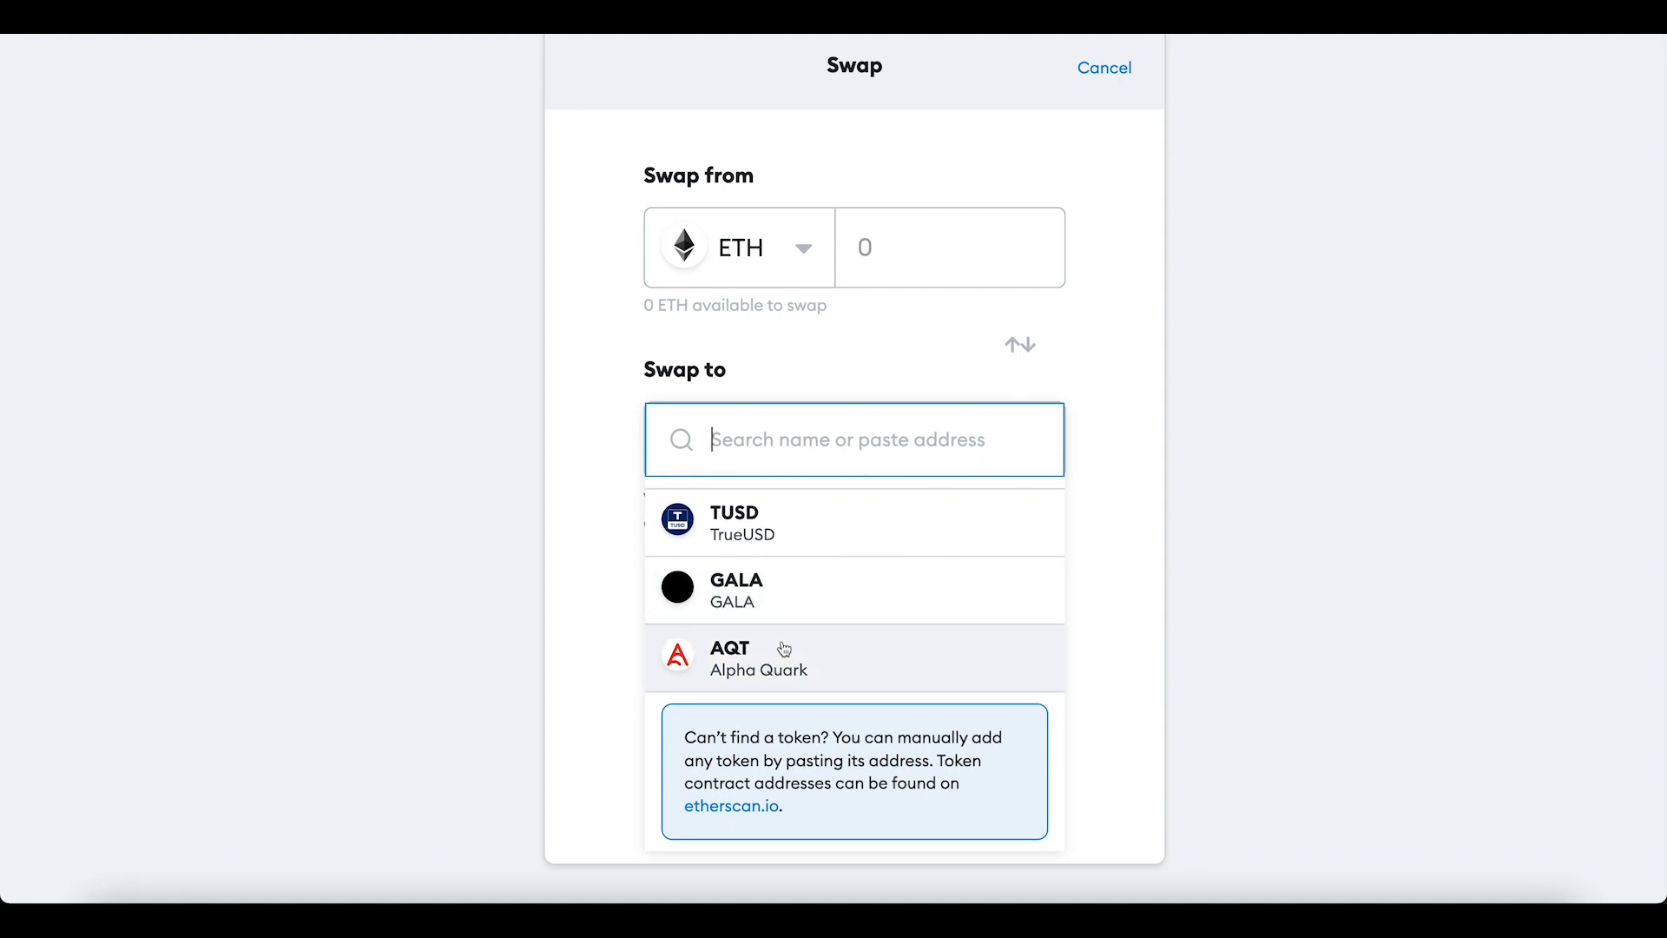
scroll(784, 650, "up", 15)
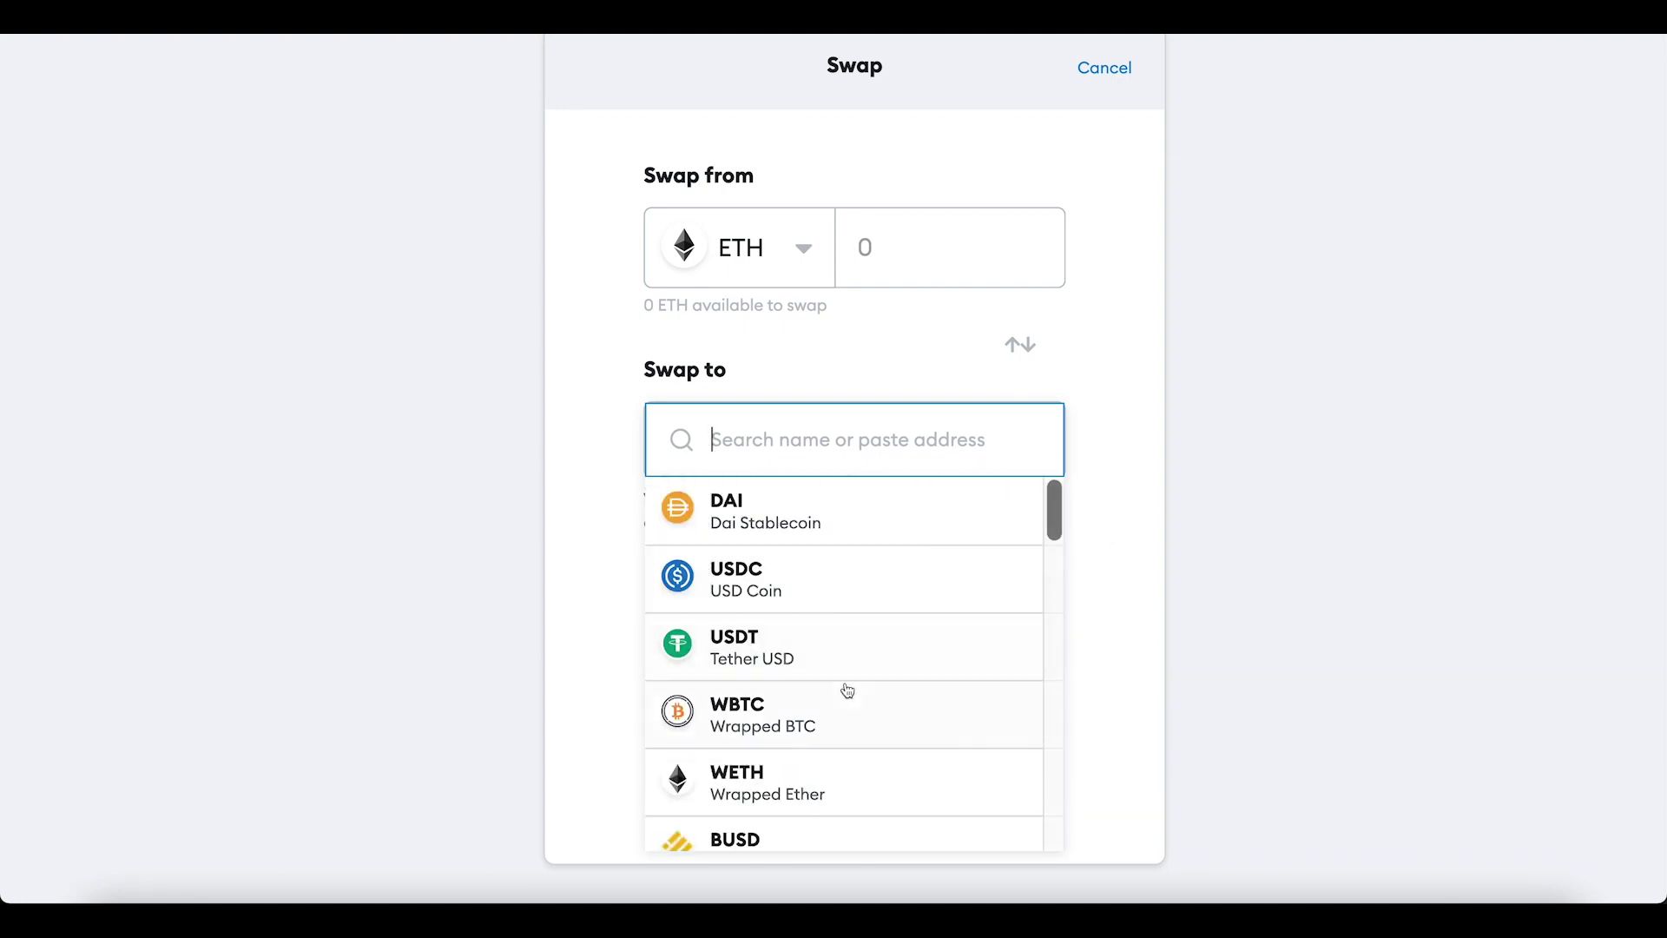
scroll(953, 670, "down", 1)
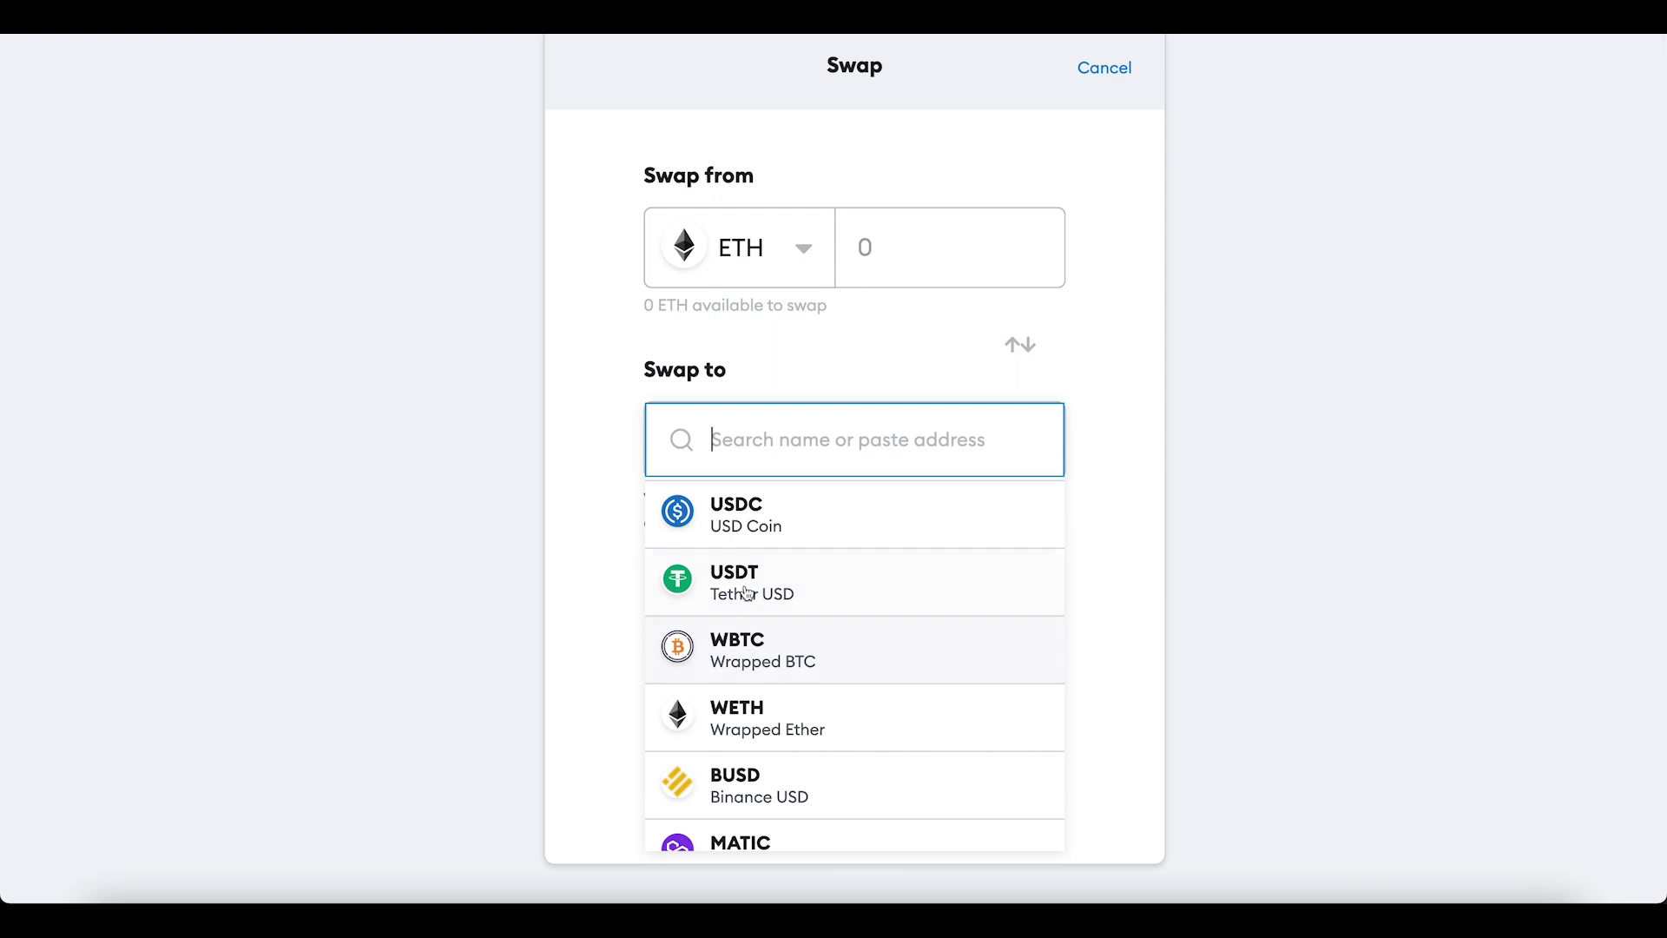
scroll(842, 718, "down", 3)
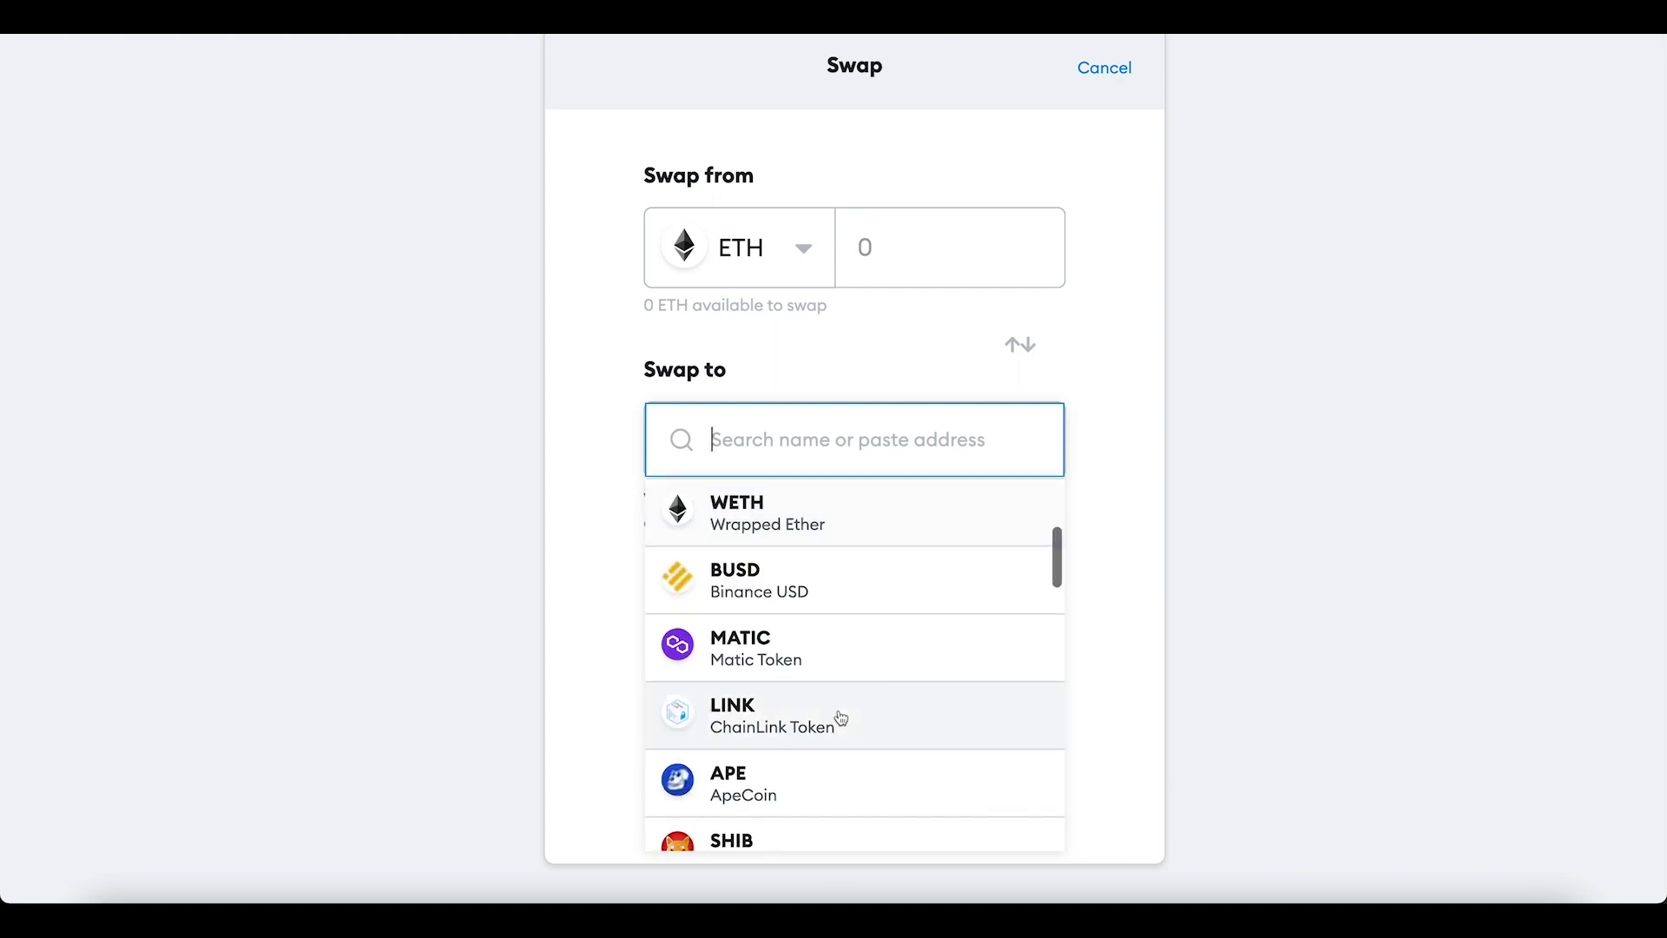
scroll(781, 712, "down", 8)
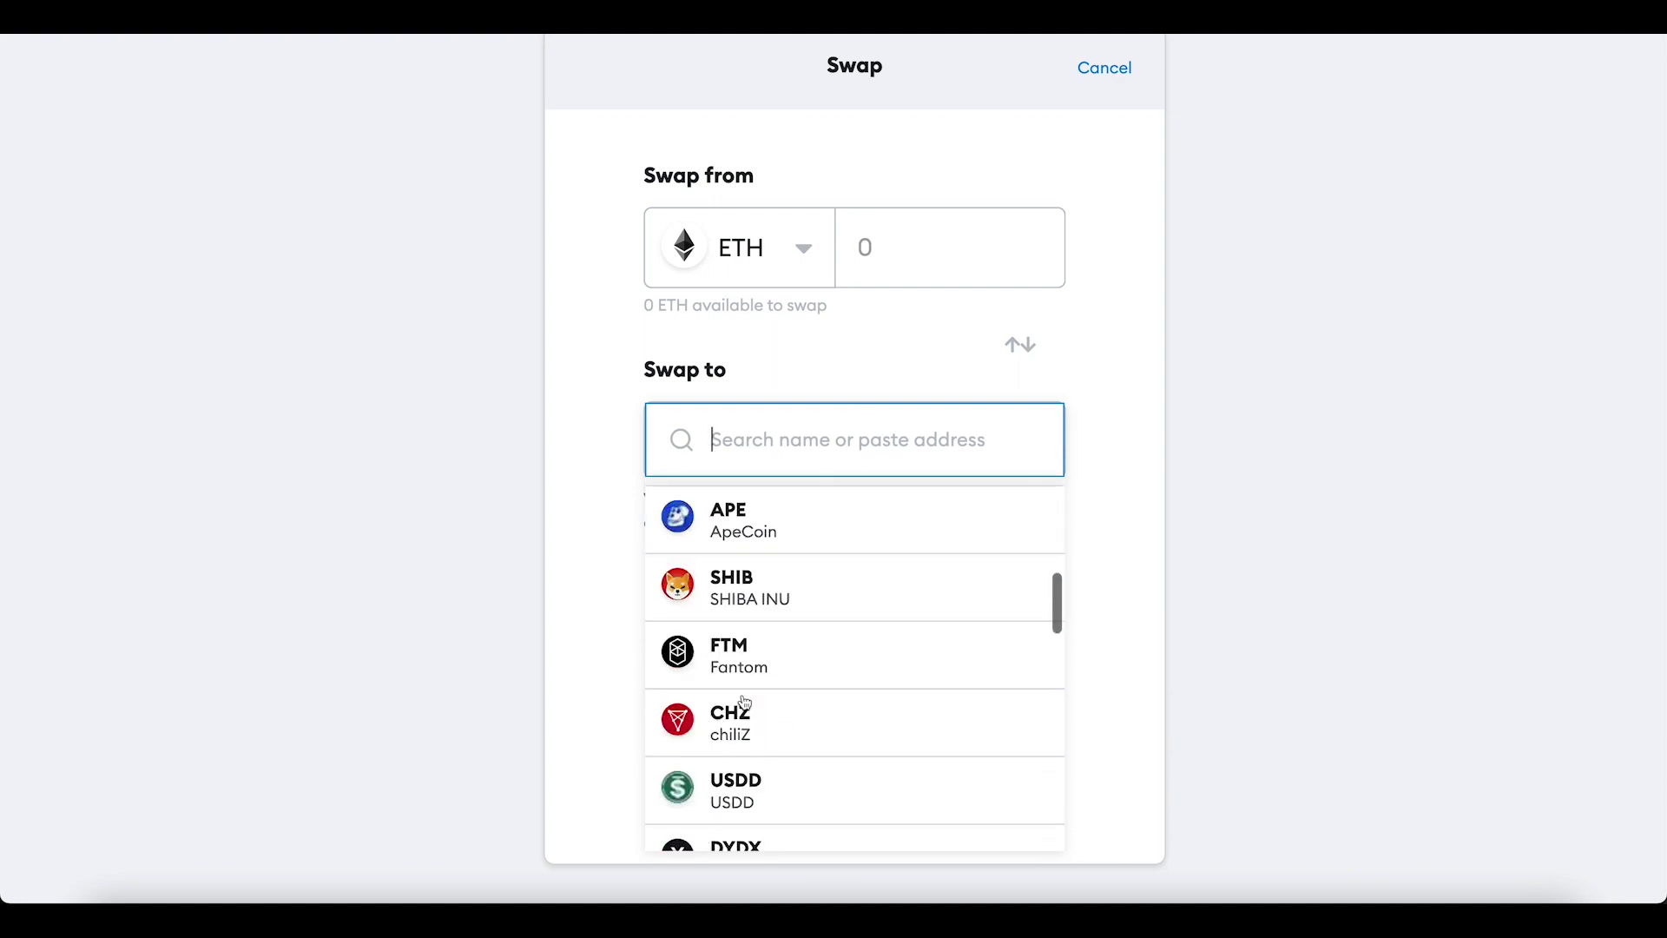
left_click(1148, 528)
scroll(1047, 503, "up", 1)
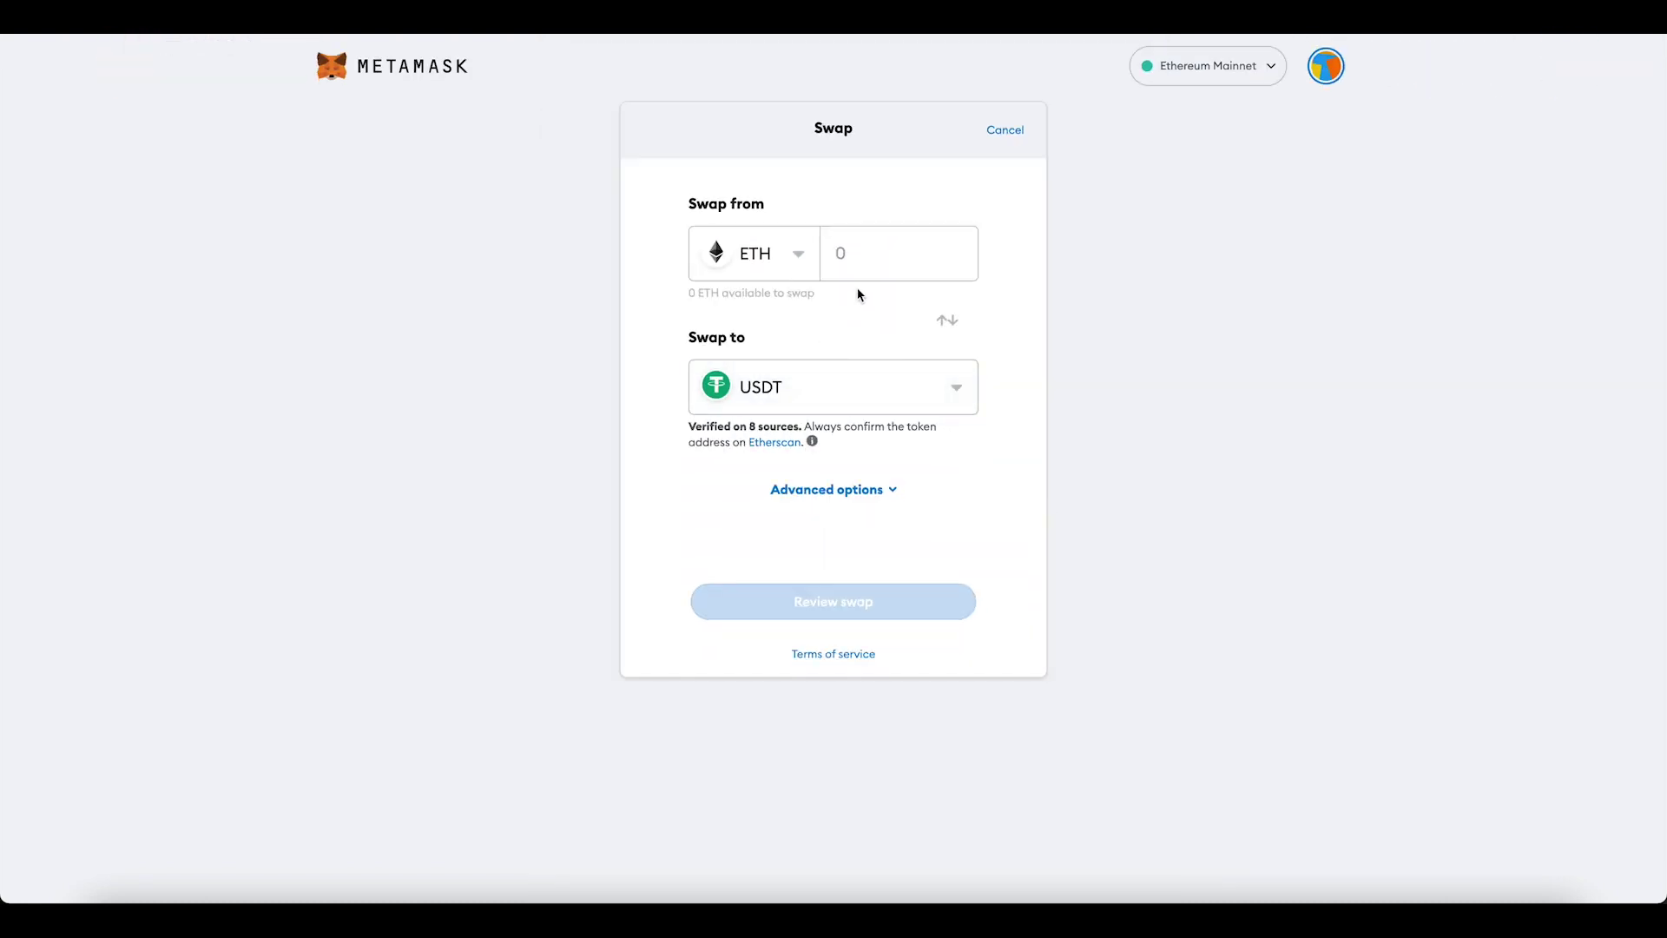
left_click(1005, 132)
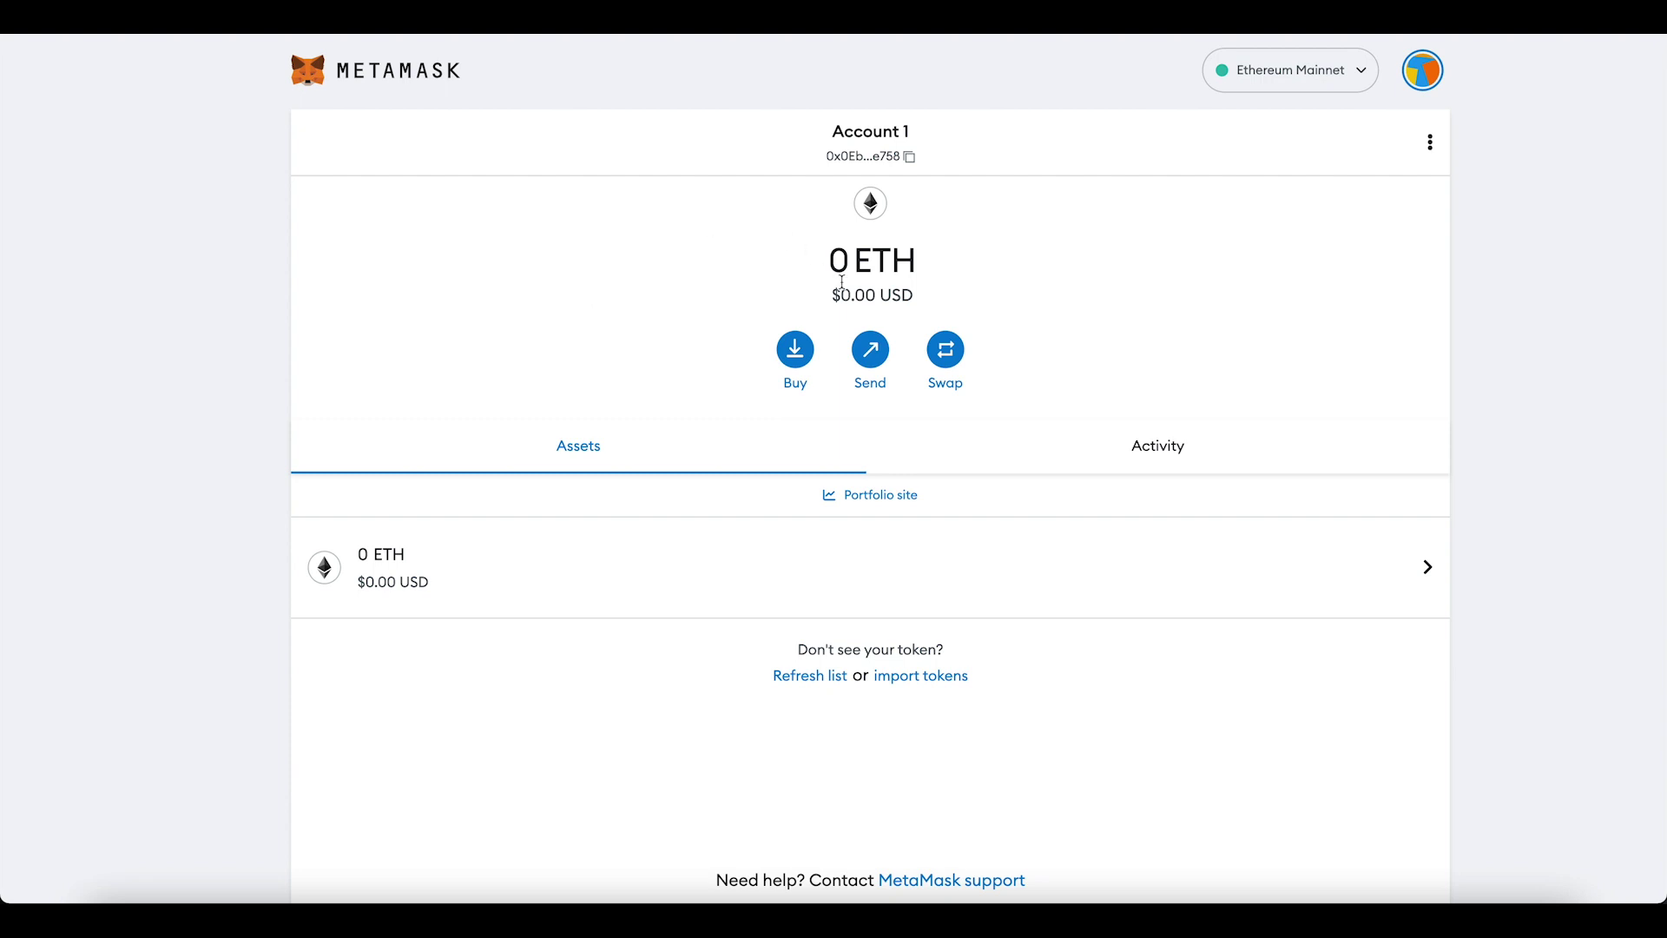
left_click_drag(825, 260, 1079, 399)
left_click(1169, 332)
Add BNB Smart Chain from the popular networks, approve it, and switch to it.
left_click(1366, 71)
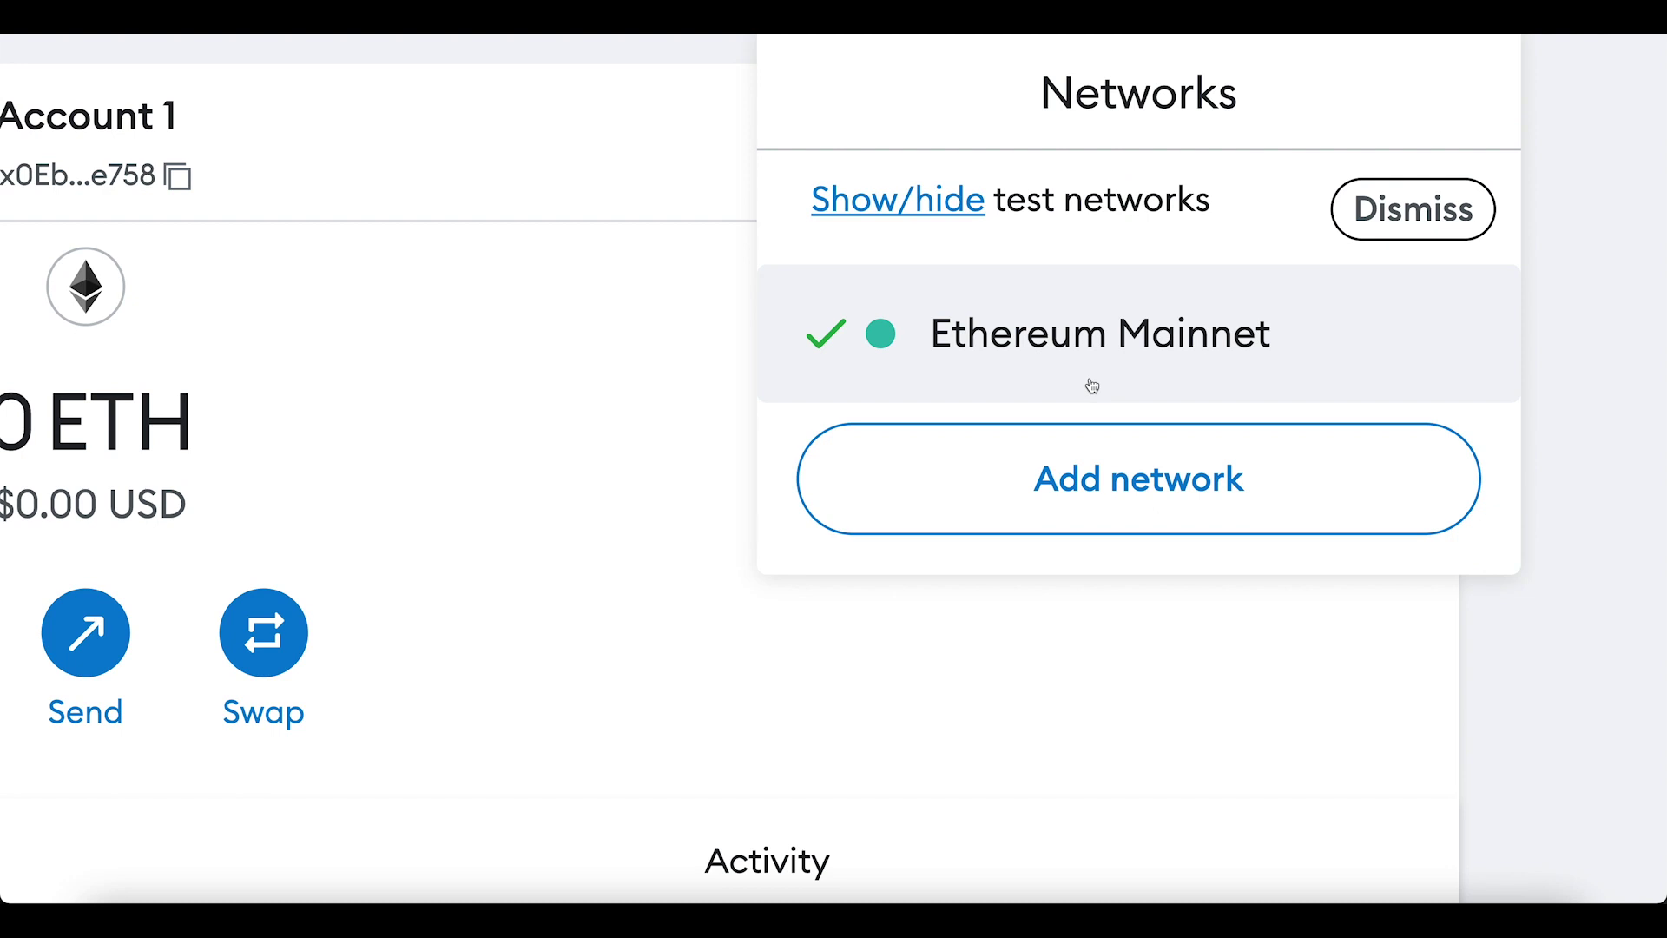
left_click(1098, 474)
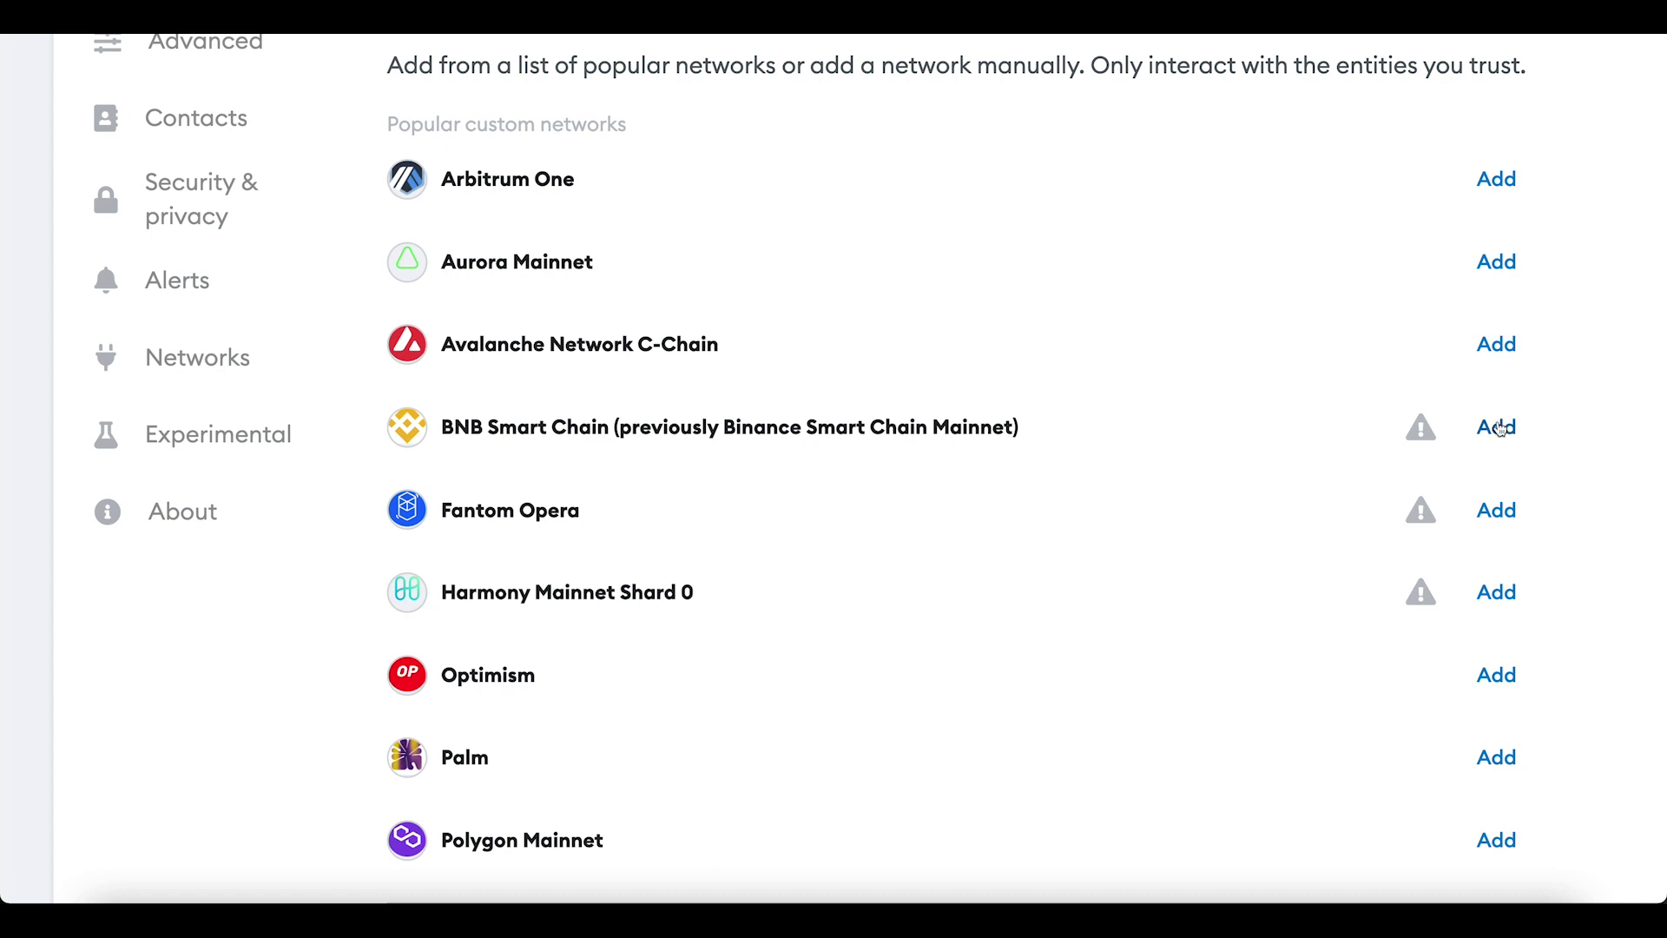
mouse_move(1412, 442)
left_click(1500, 431)
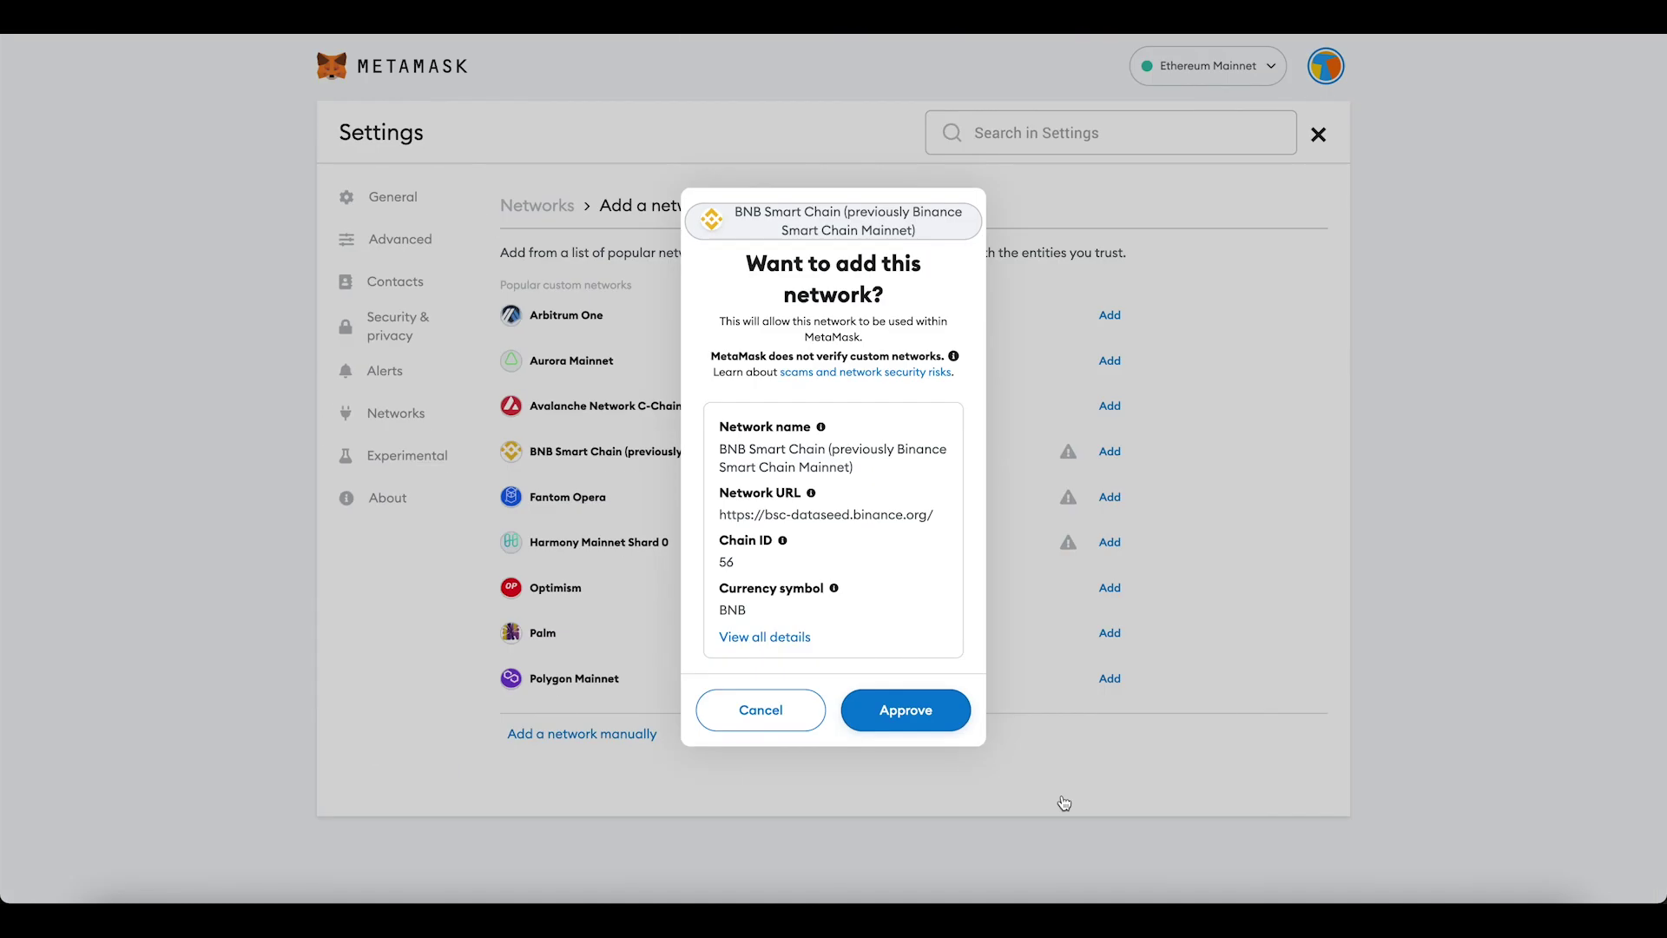
left_click(912, 712)
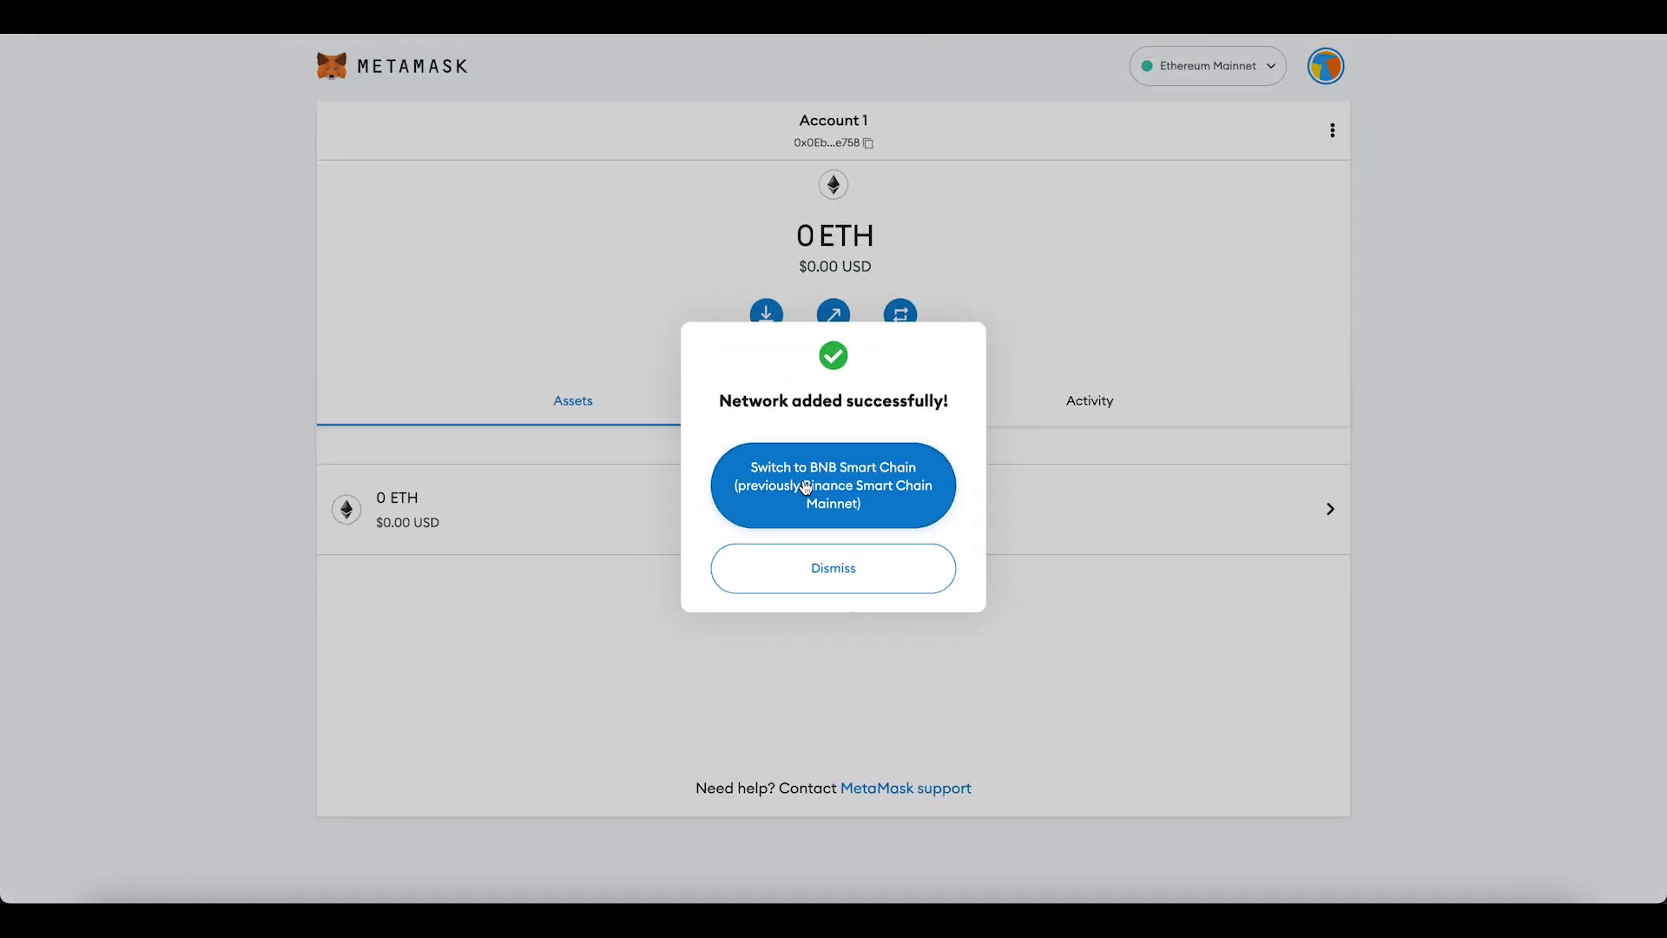
left_click(735, 521)
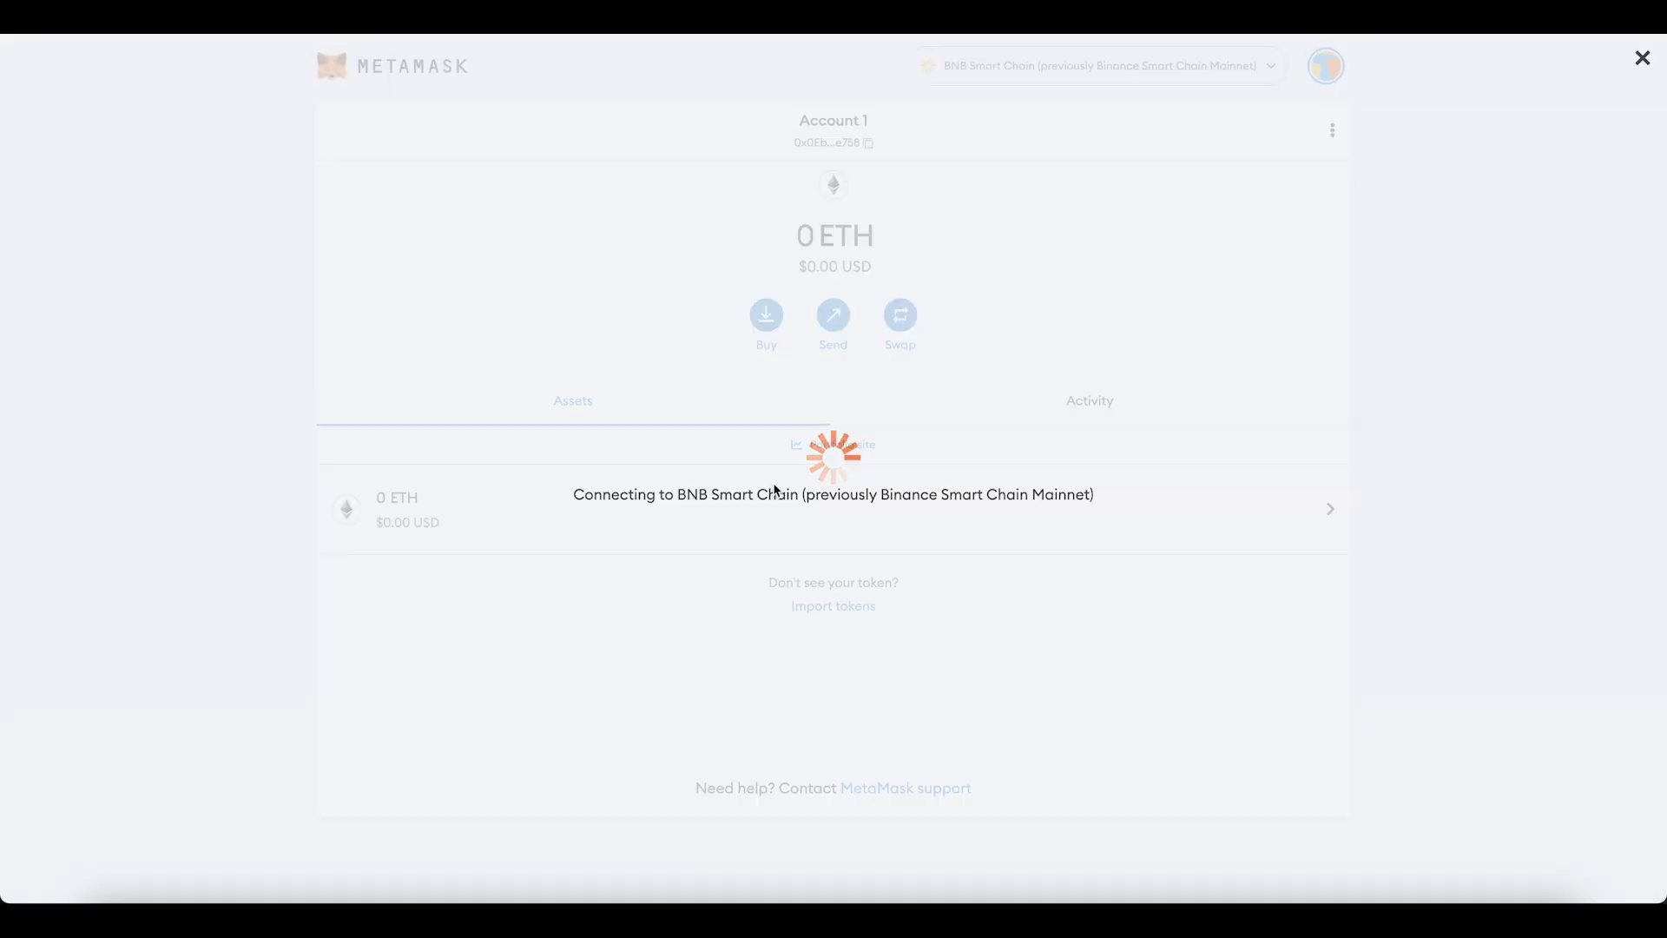
Confirm BNB Smart Chain is the active network and copy Account 1's address.
left_click(1271, 80)
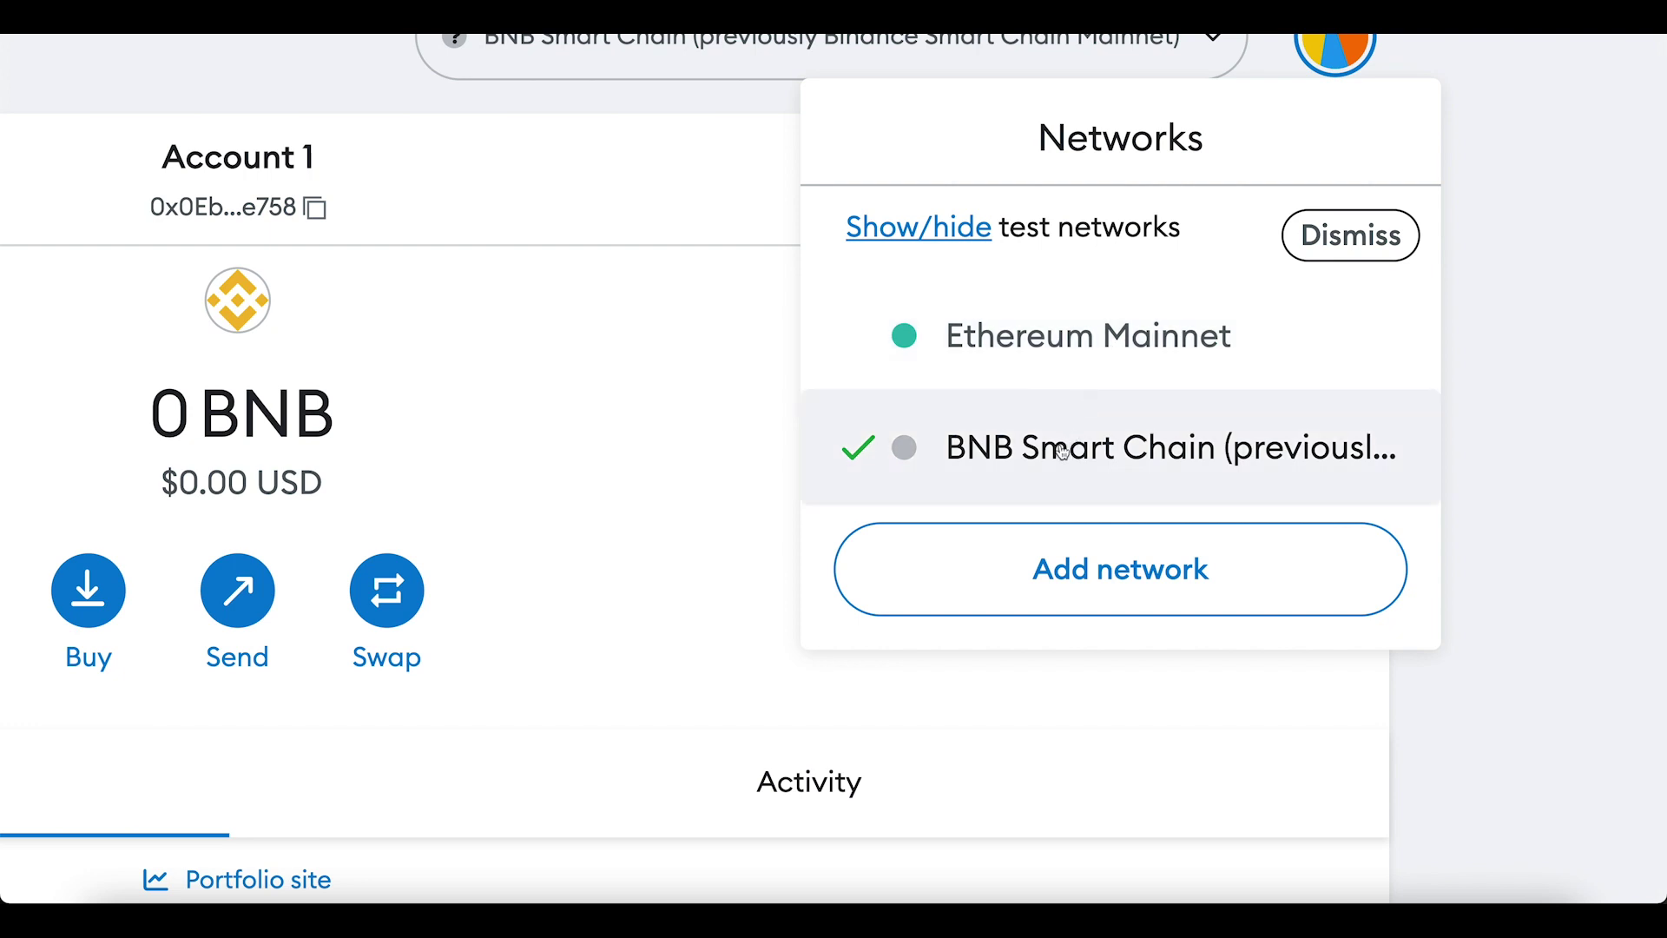
left_click(702, 329)
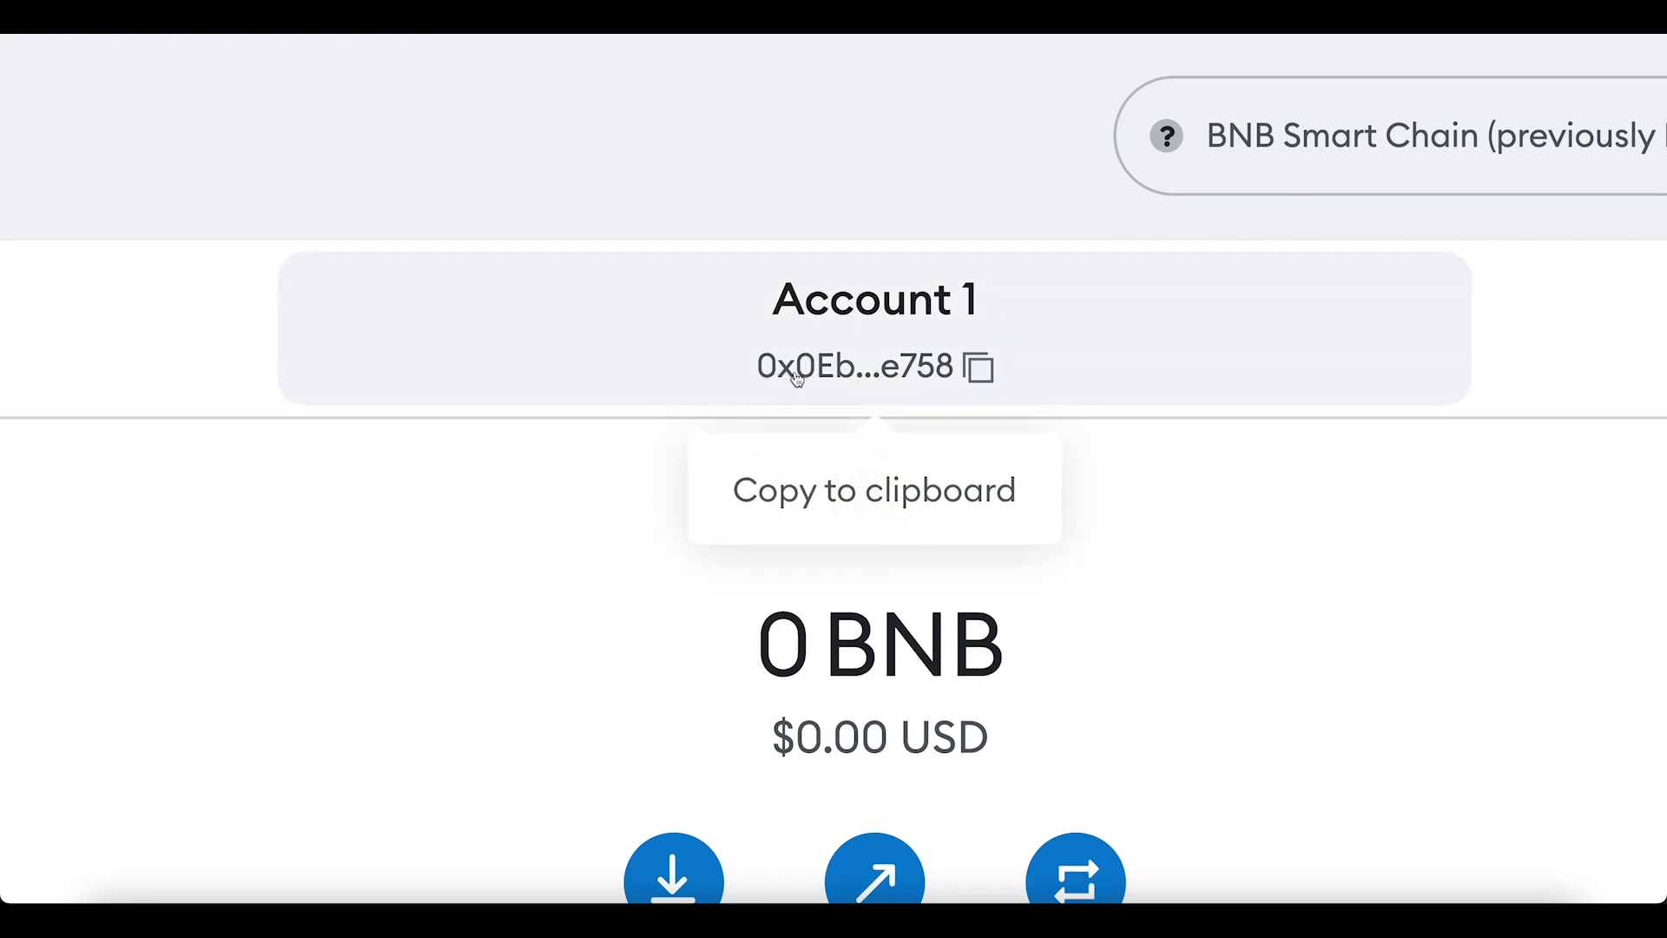
left_click(946, 375)
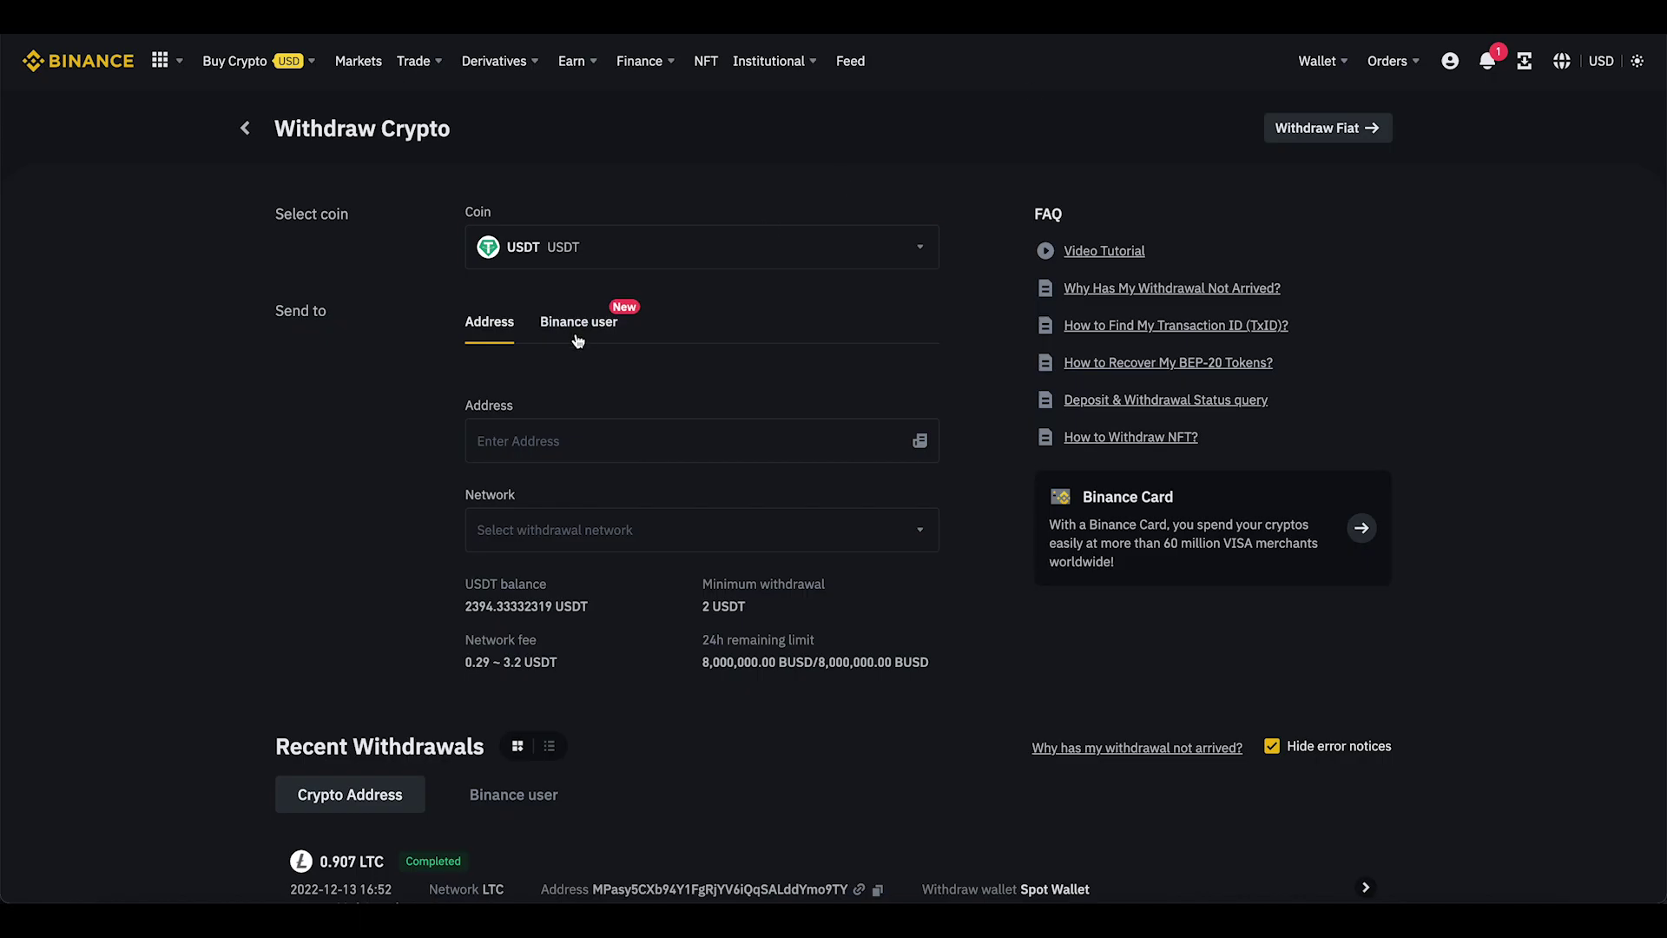
Paste the MetaMask address as the USDT destination and choose BSC BNB Smart Chain (BEP20).
left_click(606, 430)
left_click(488, 374)
left_click(522, 427)
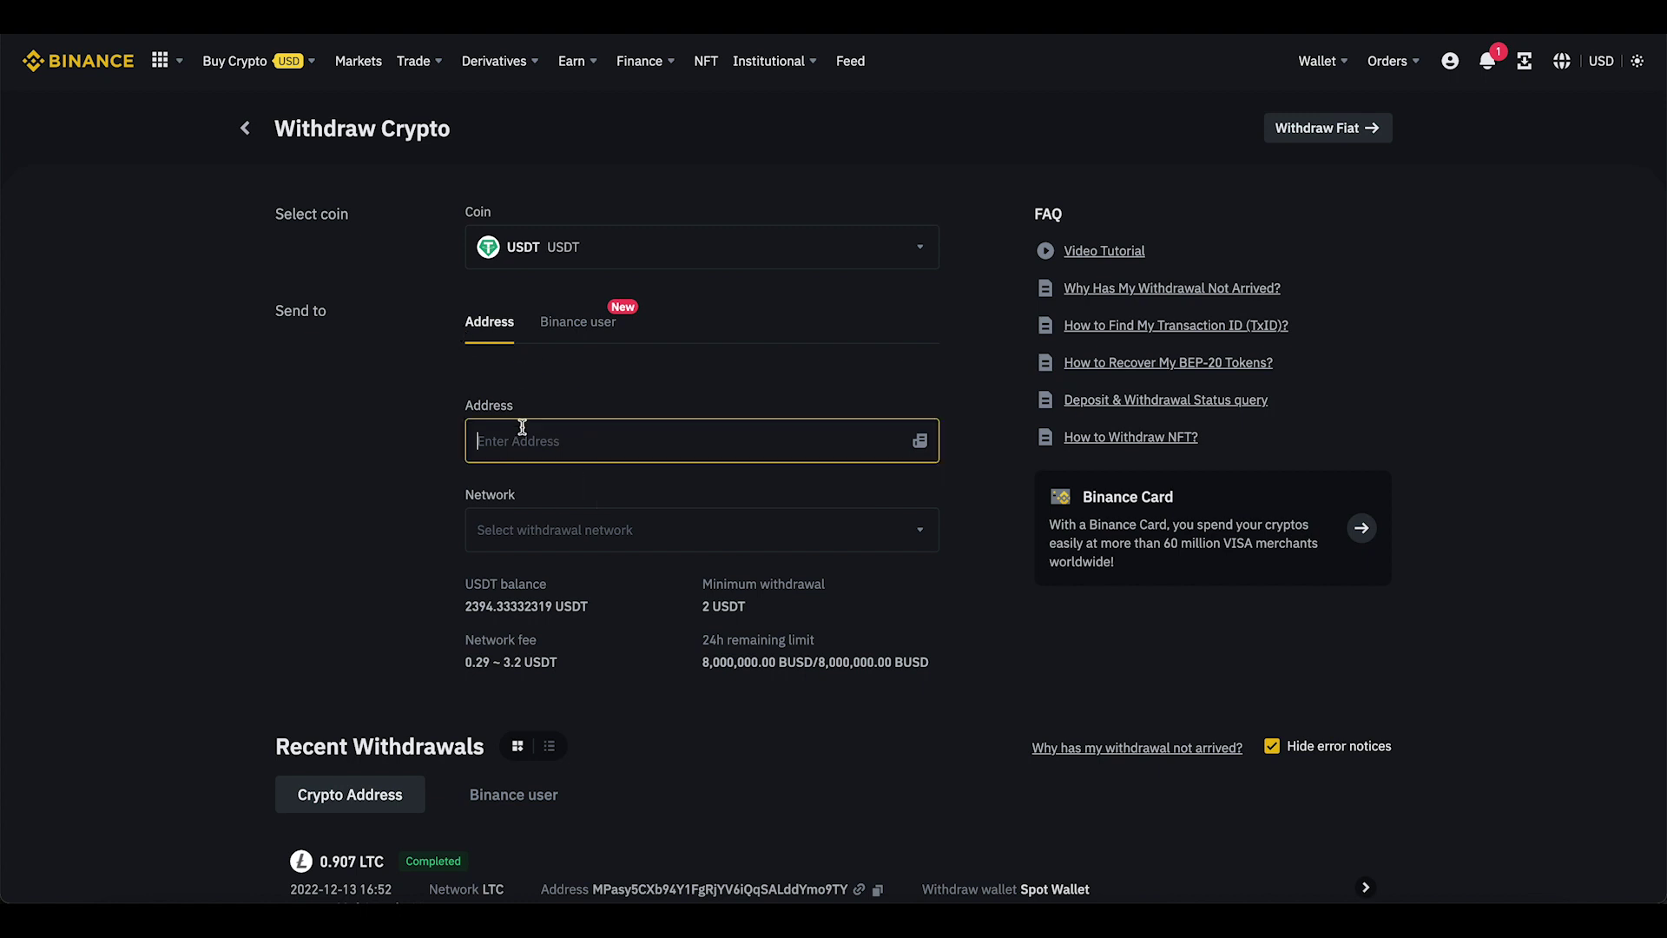
key("ctrl+v")
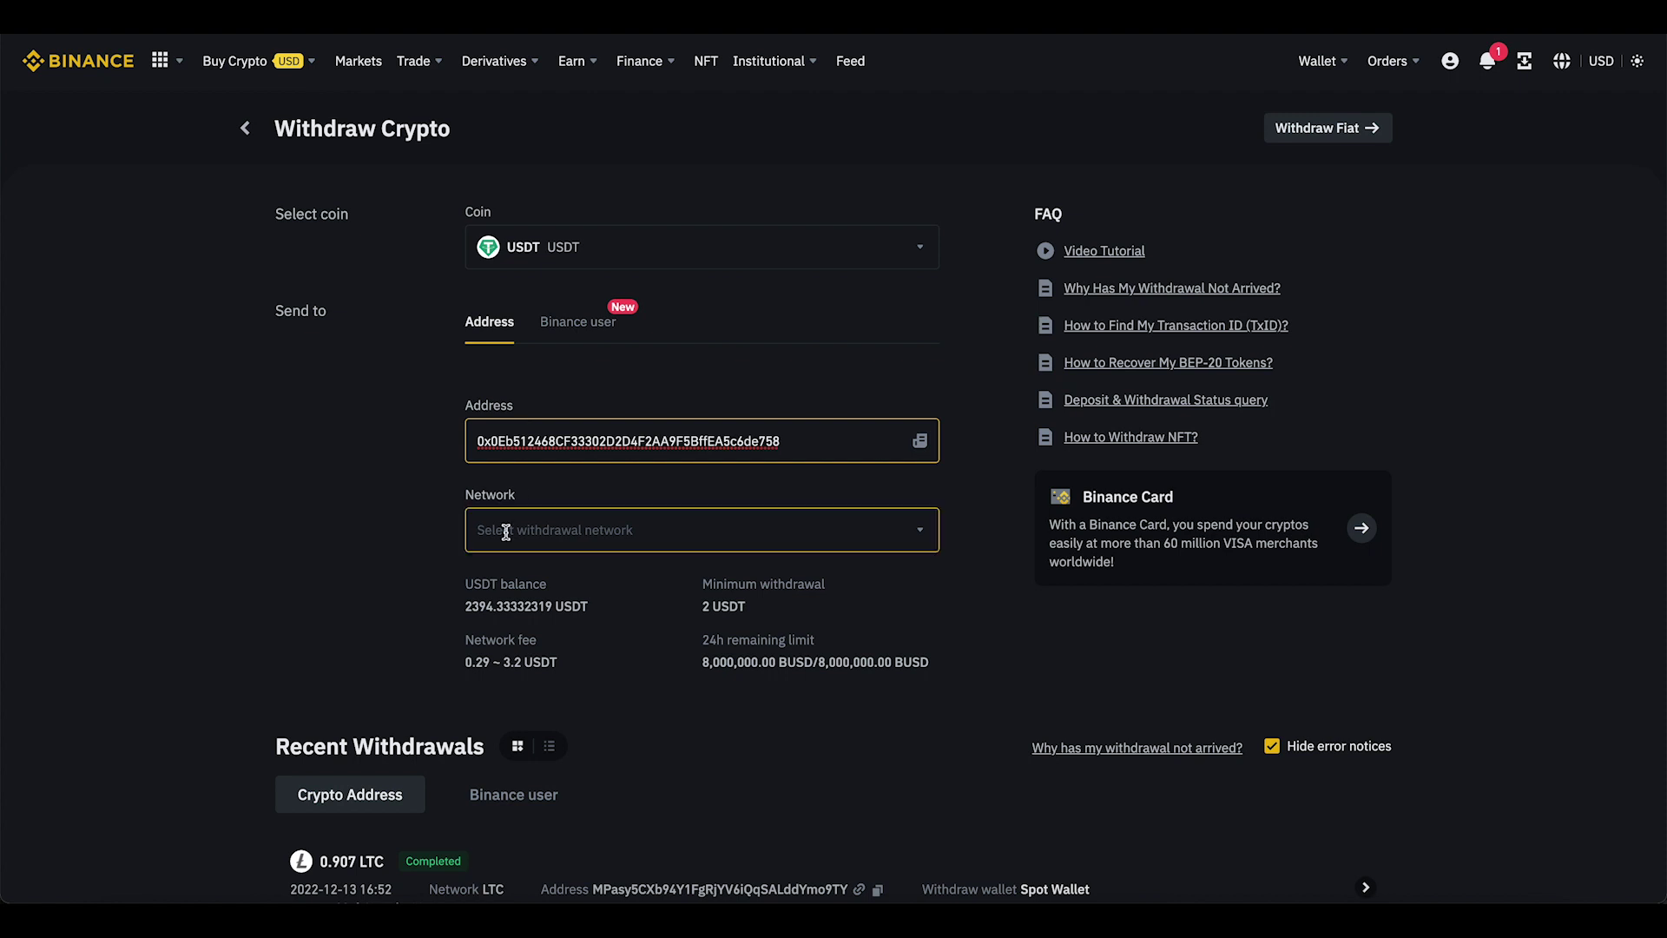
left_click(533, 535)
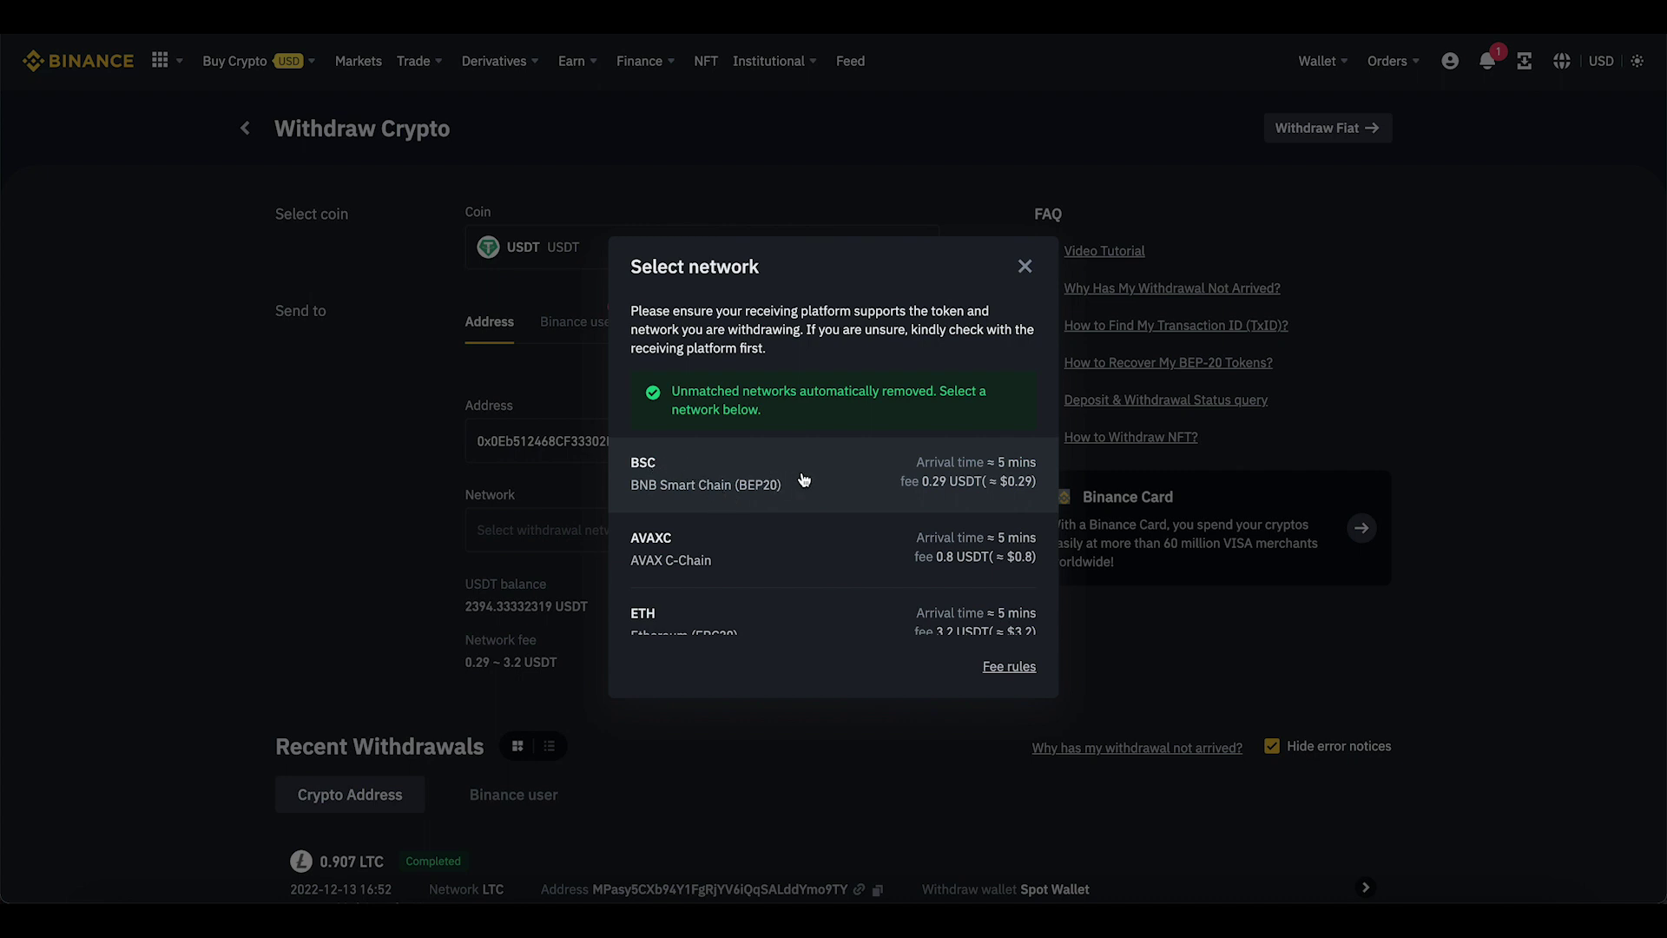
left_click(893, 477)
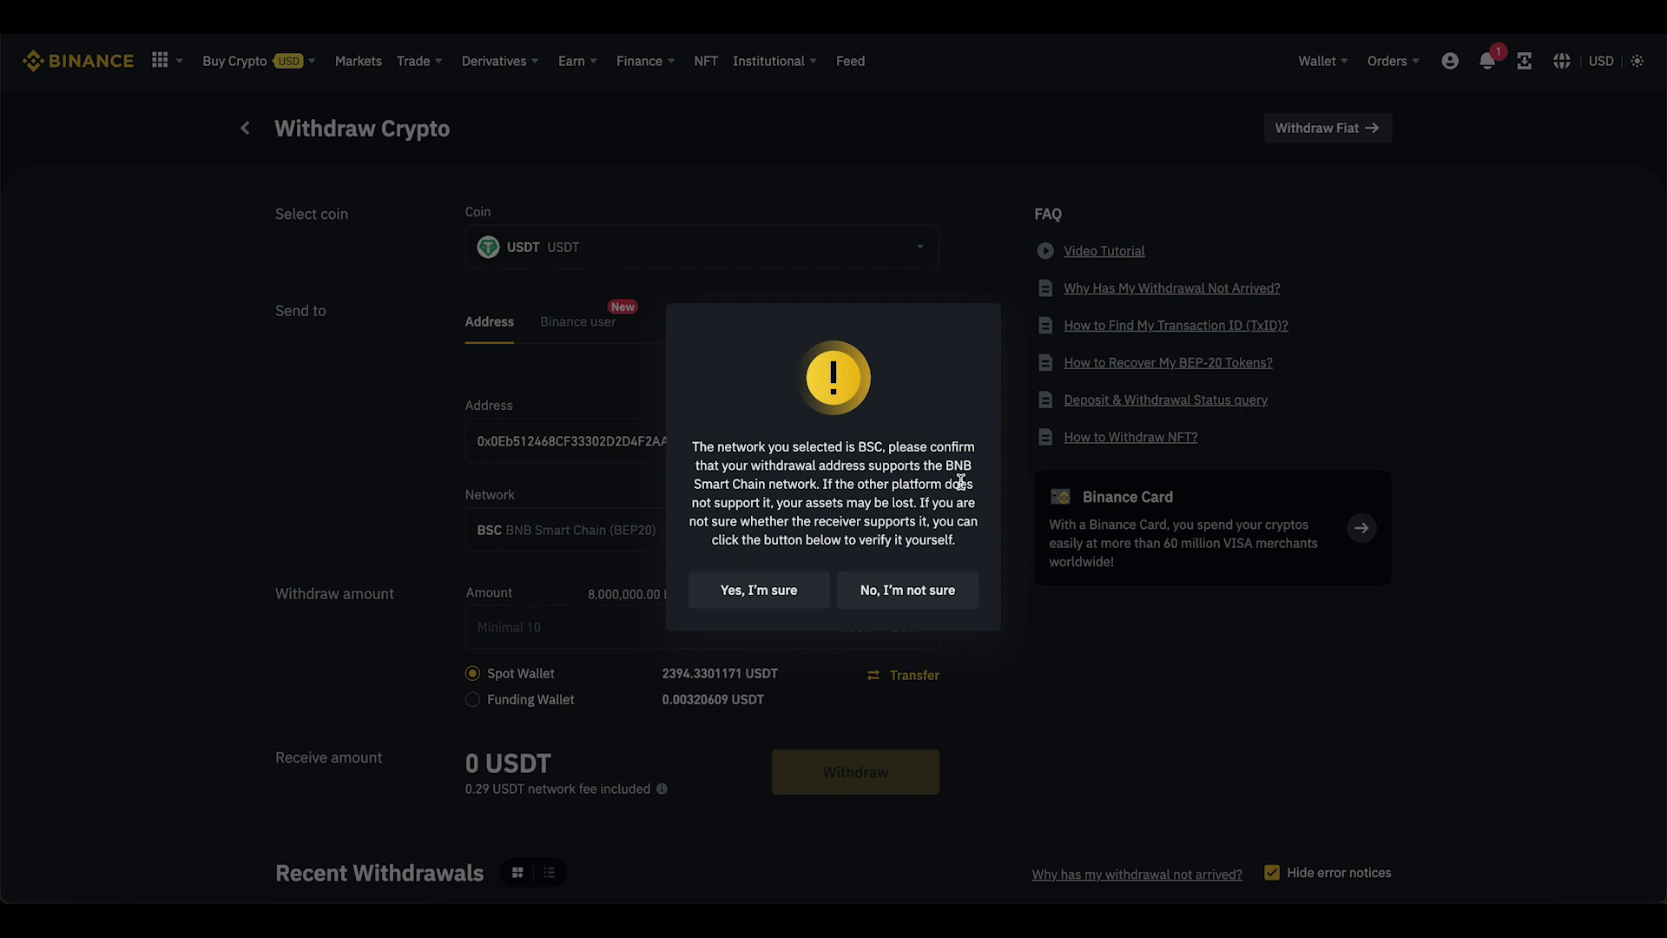
left_click(759, 591)
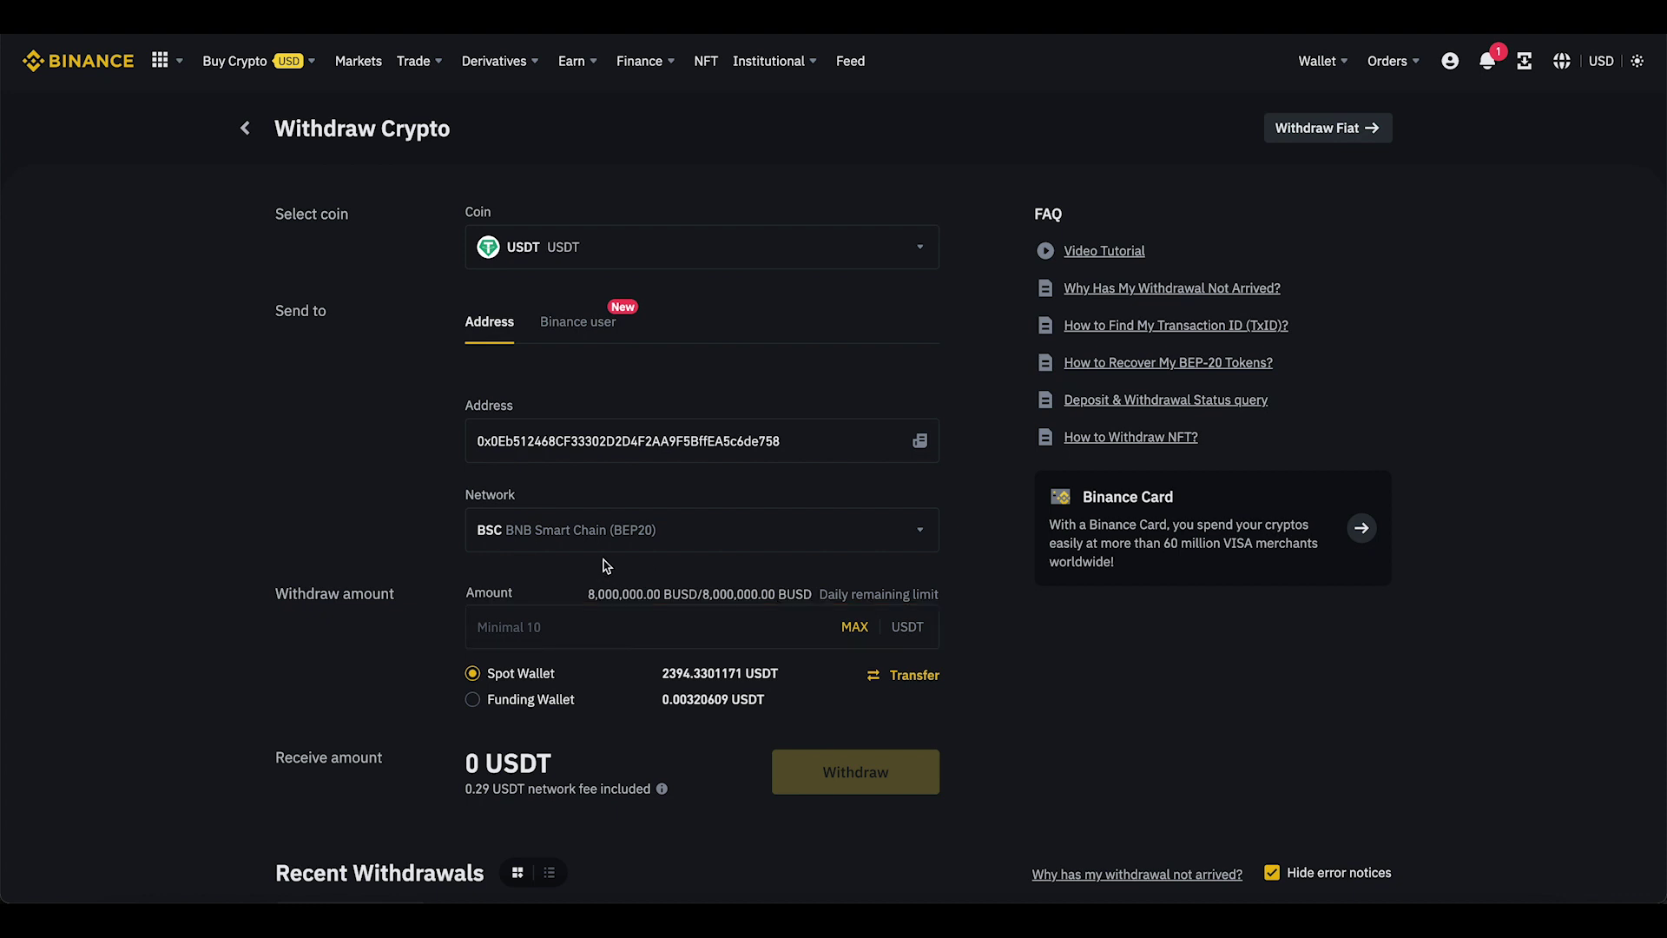
Enter 11 as the USDT amount, check the 10.71 USDT received, and submit Withdraw.
left_click(531, 624)
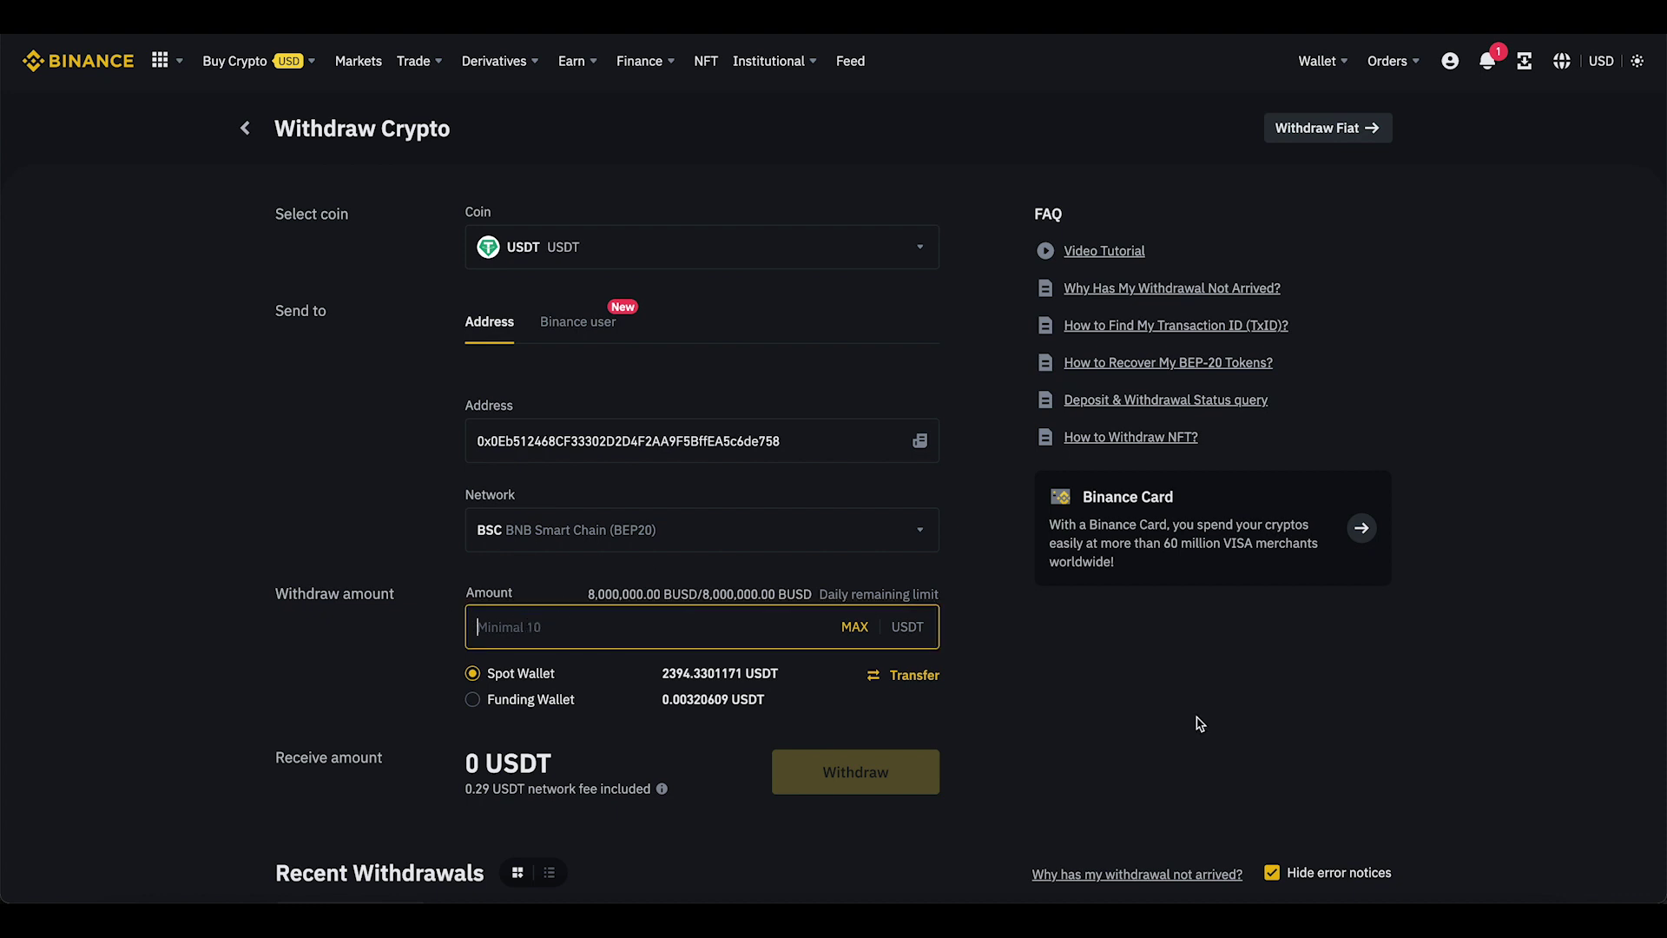
type("10")
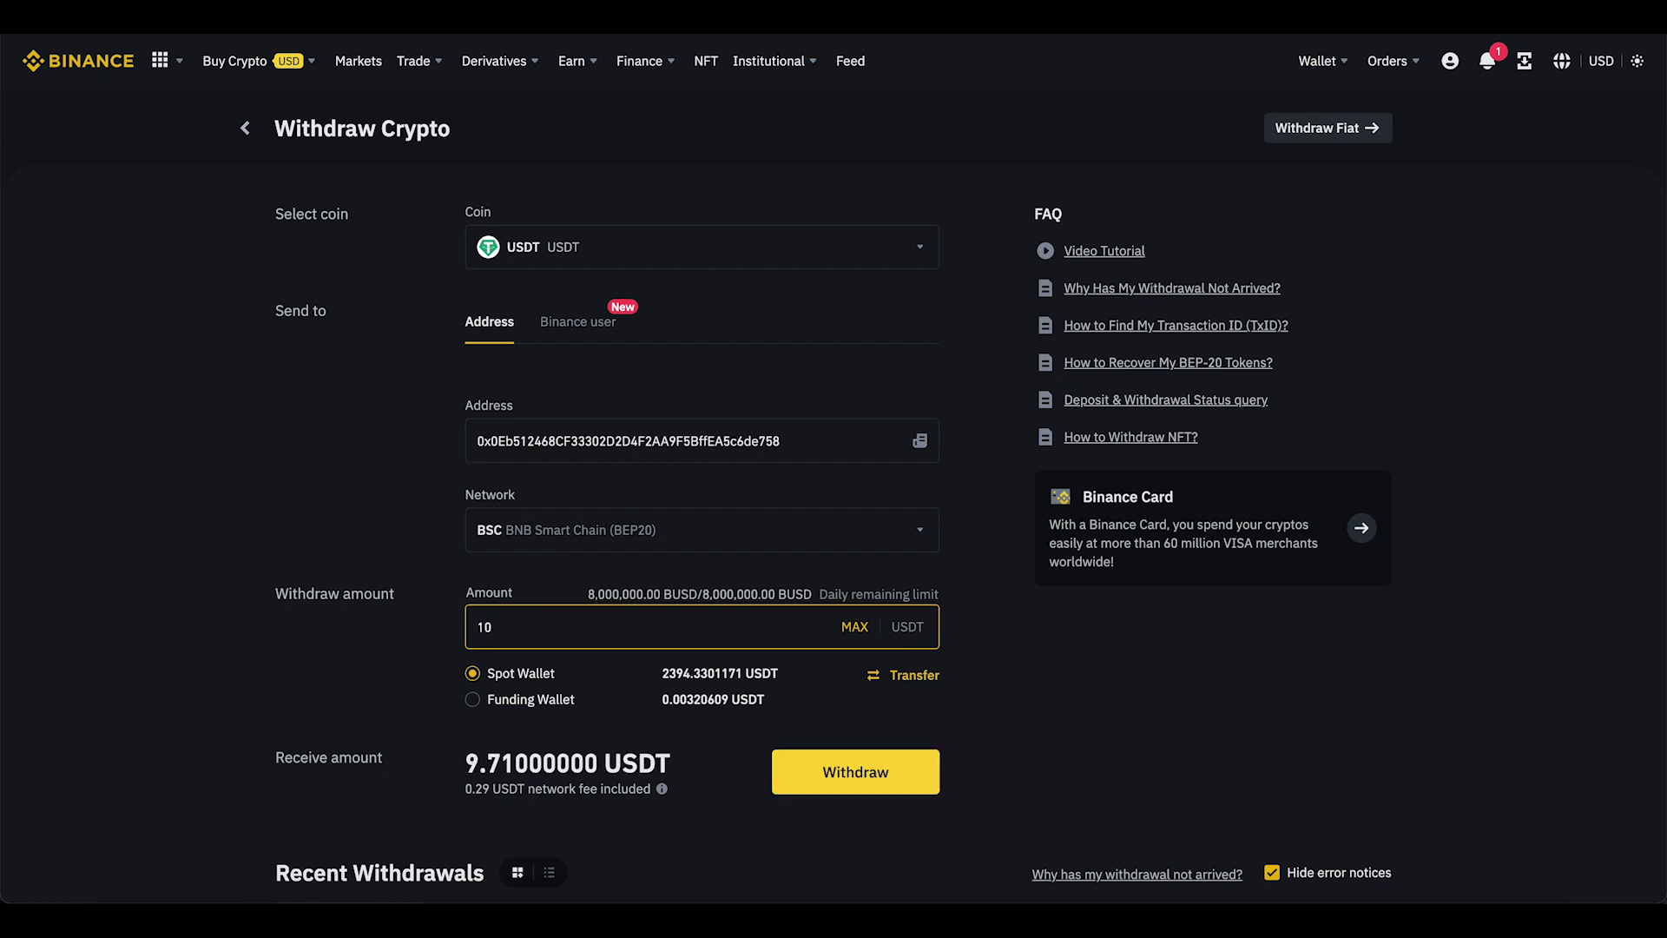
key("BackSpace")
type("1")
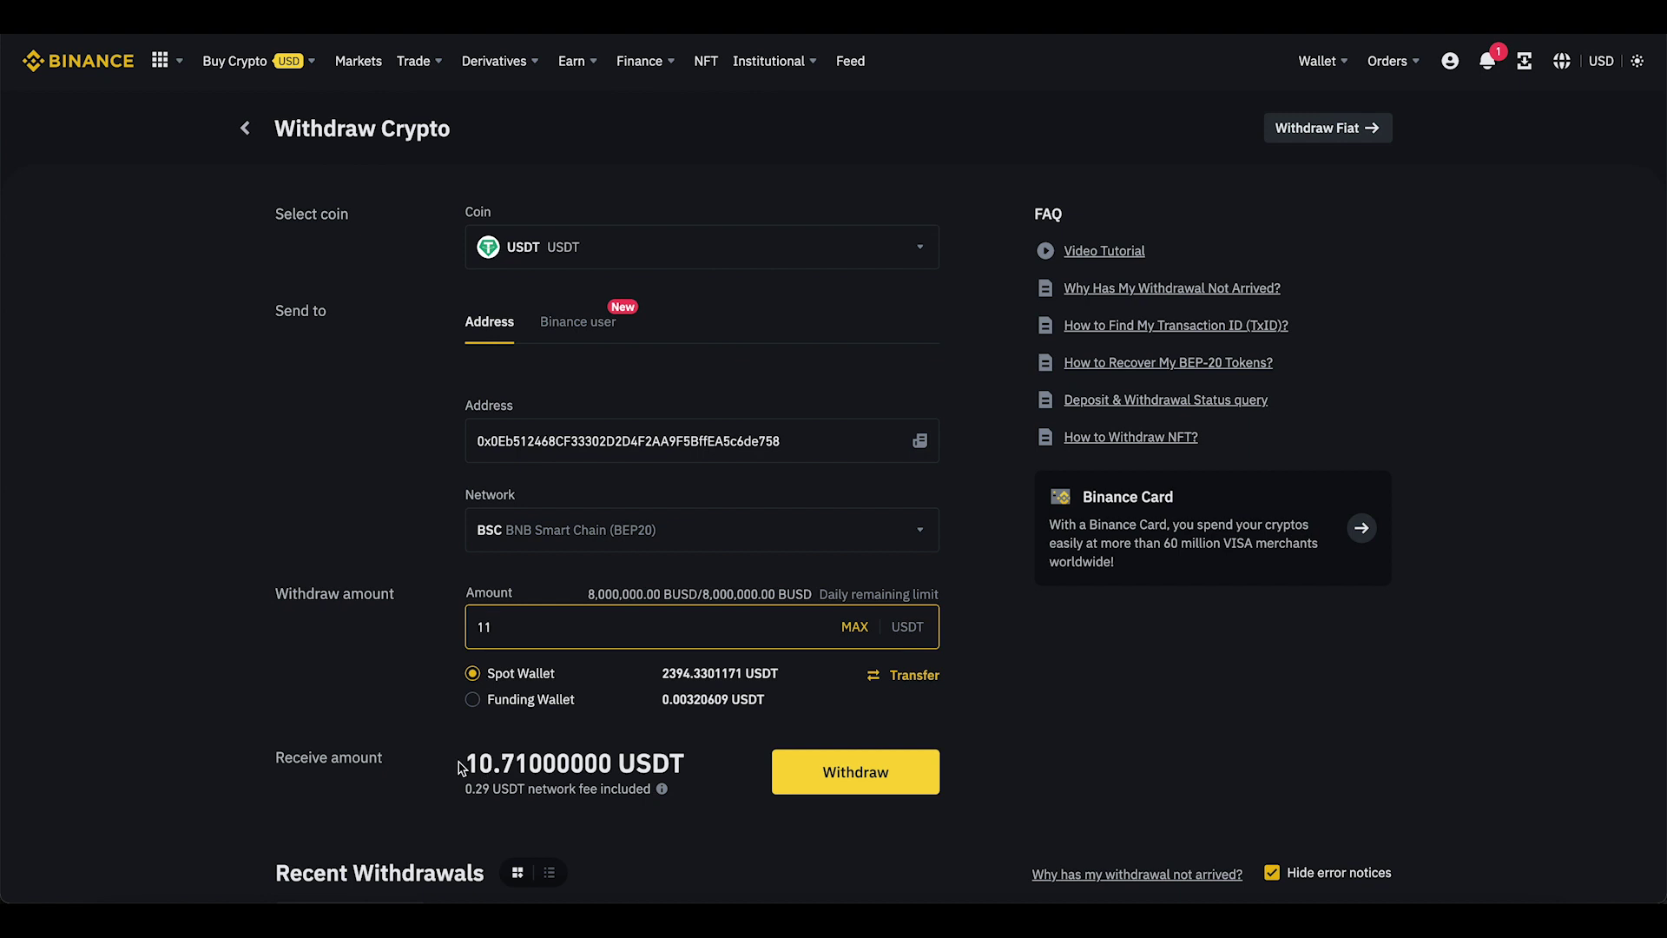
left_click_drag(463, 766, 527, 766)
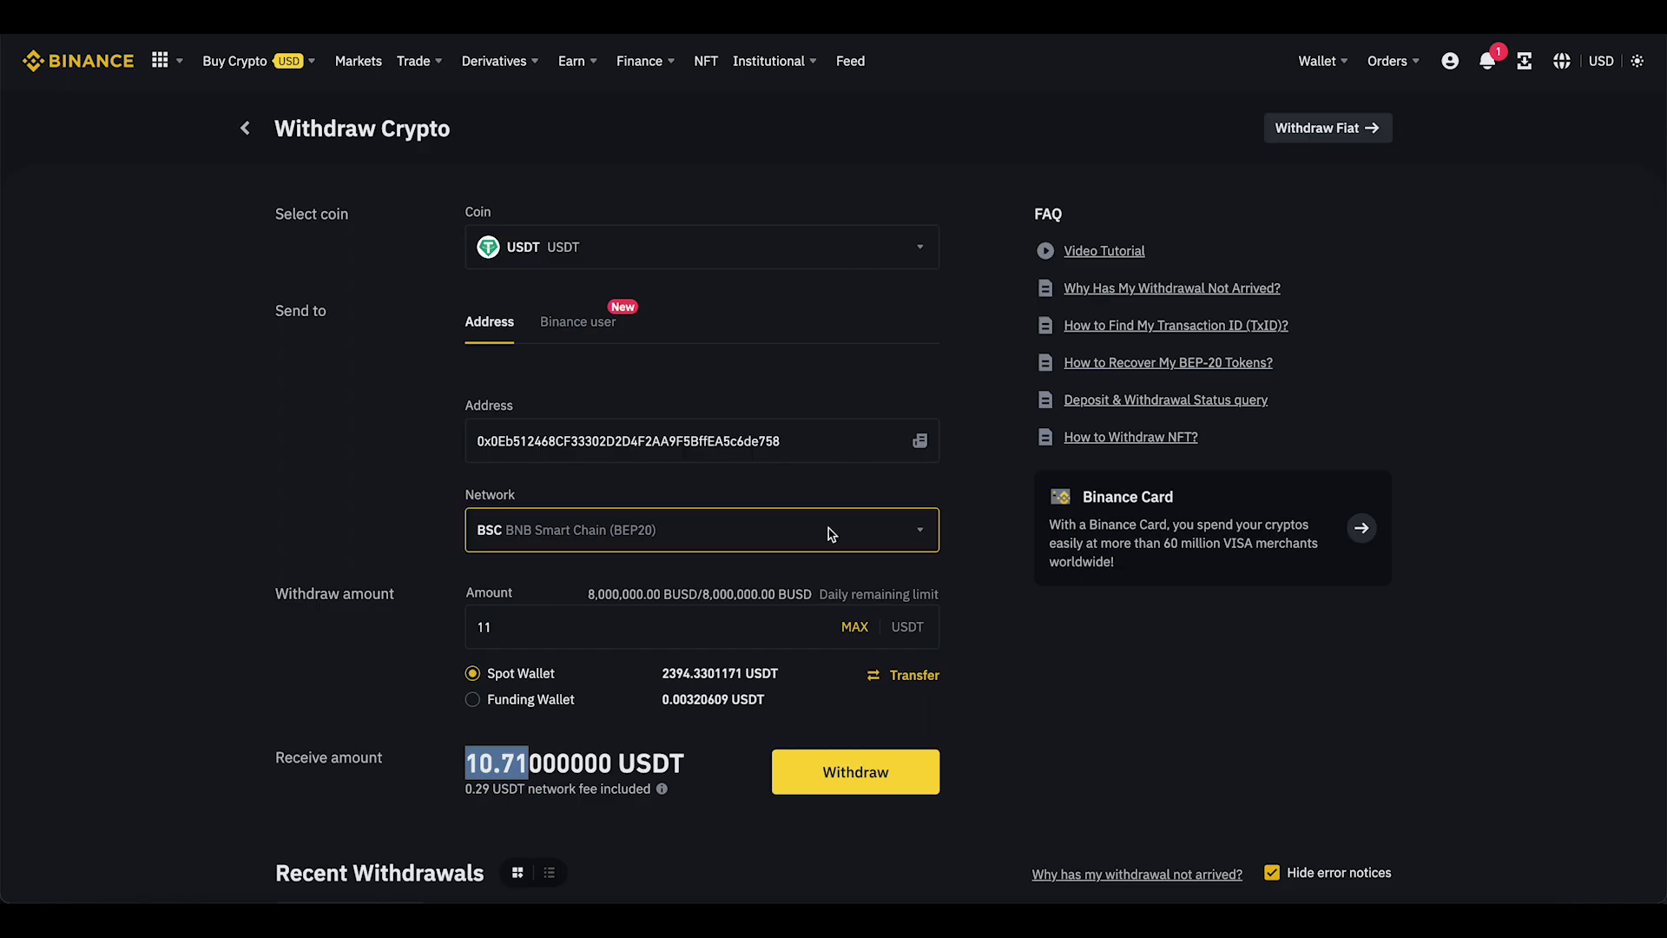
left_click(872, 777)
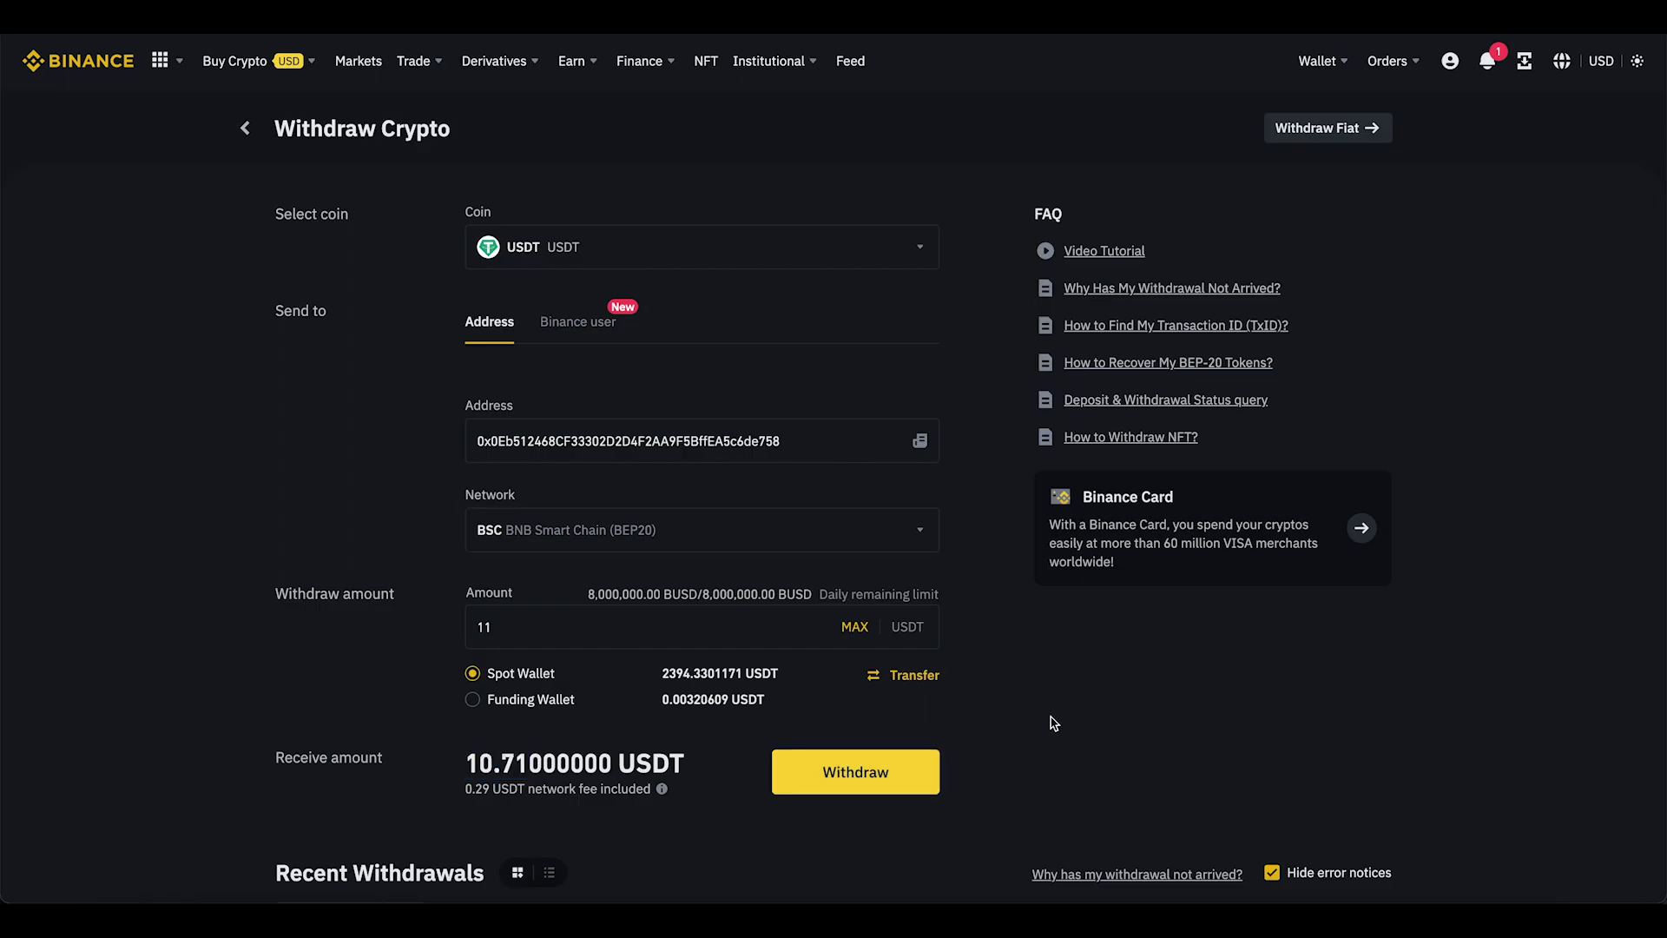
left_click(872, 780)
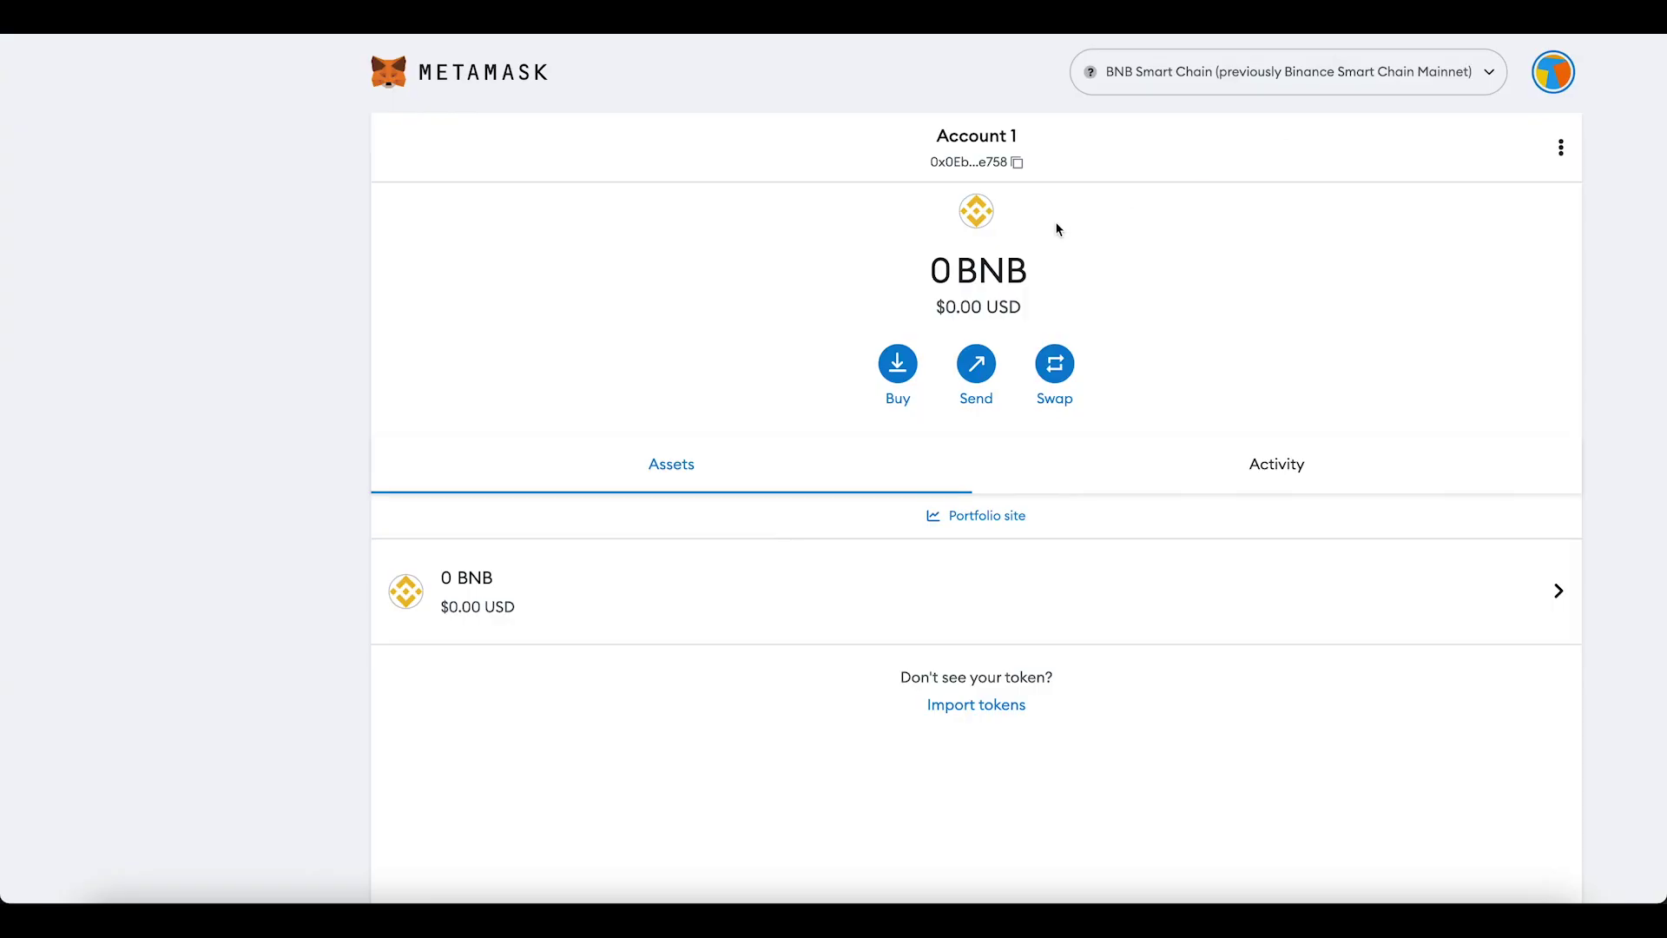
Copy the MetaMask account address again, then confirm Binance's BNB Smart Chain network warning.
left_click_drag(917, 282, 1038, 282)
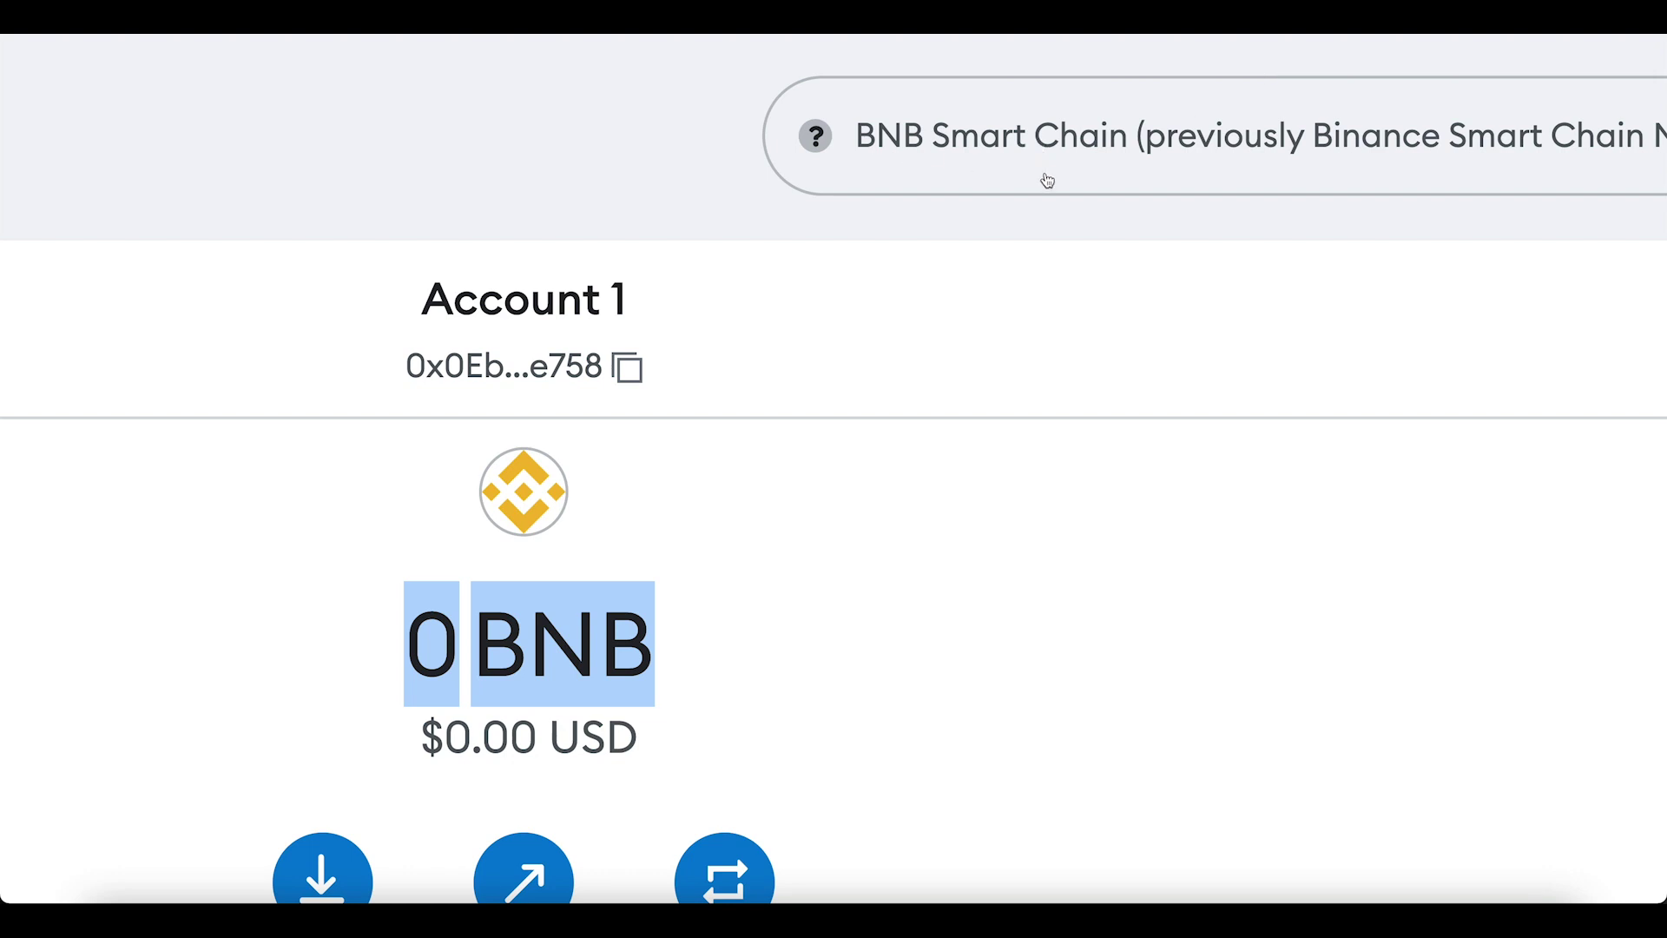
left_click(1035, 350)
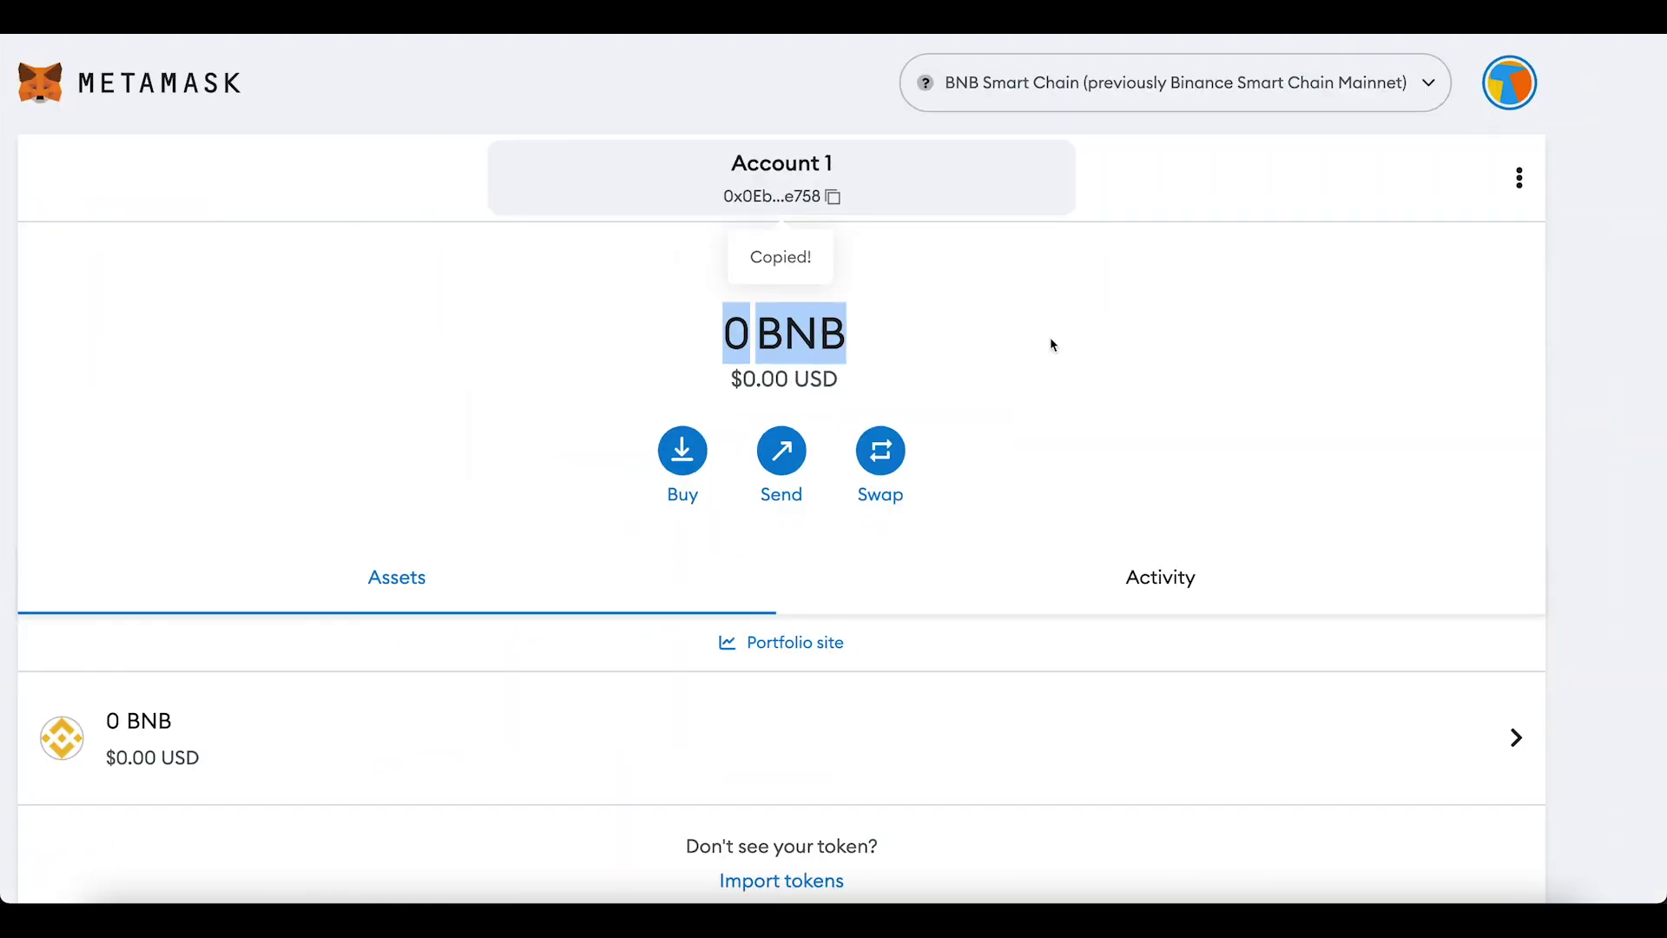
left_click(1206, 335)
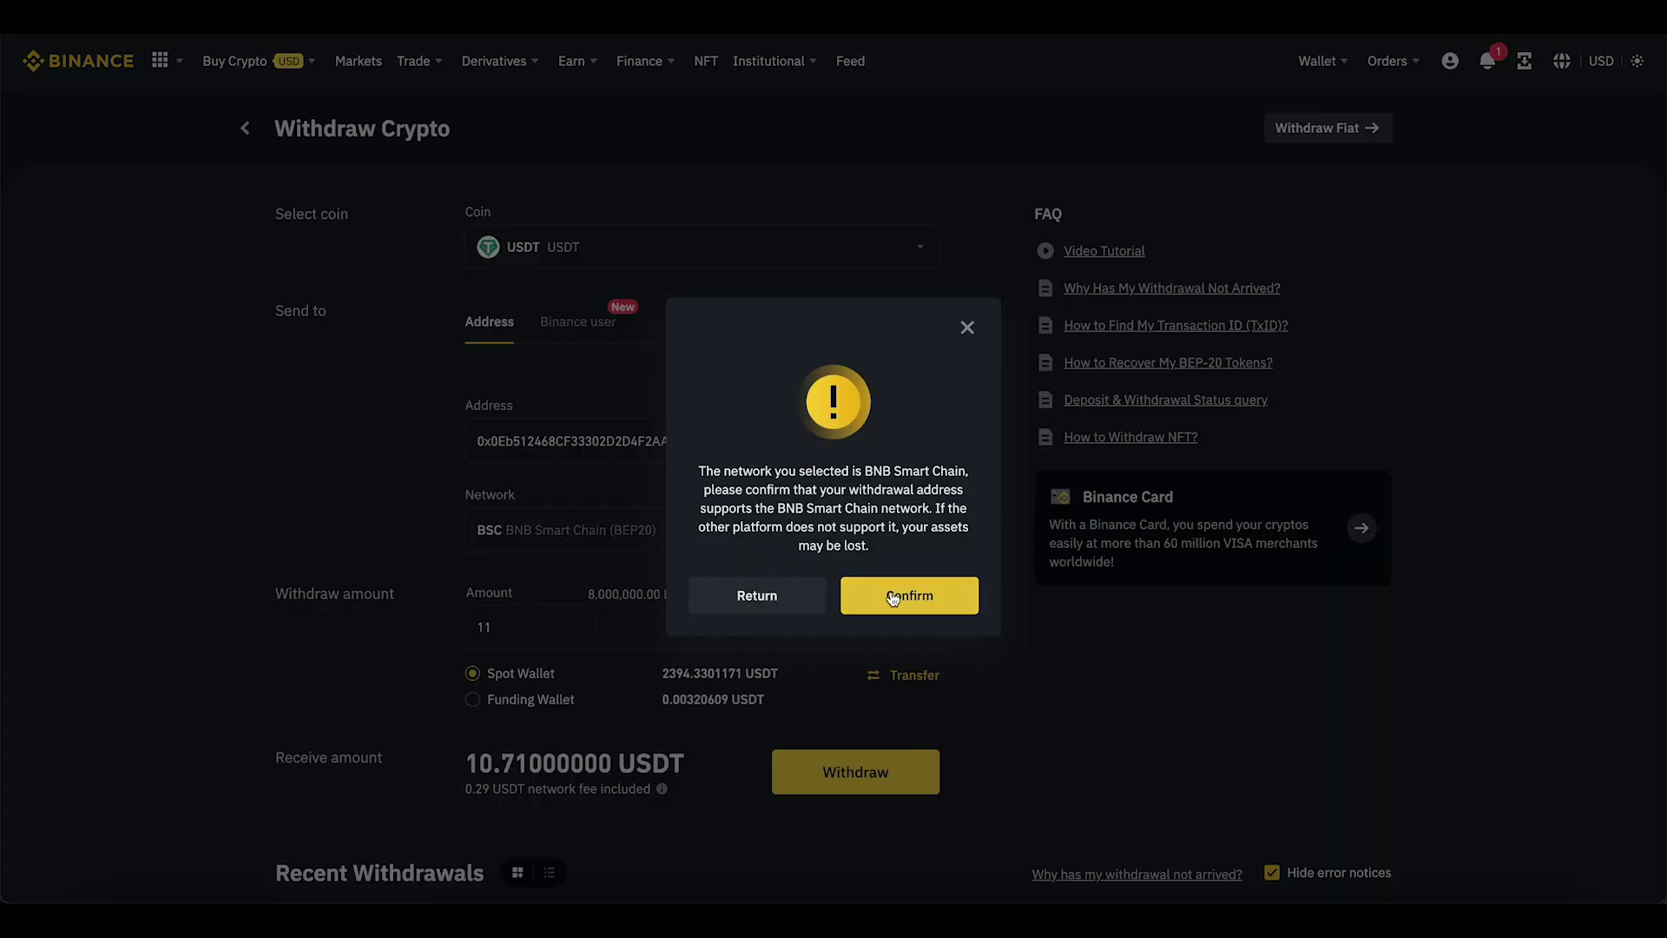
left_click(893, 597)
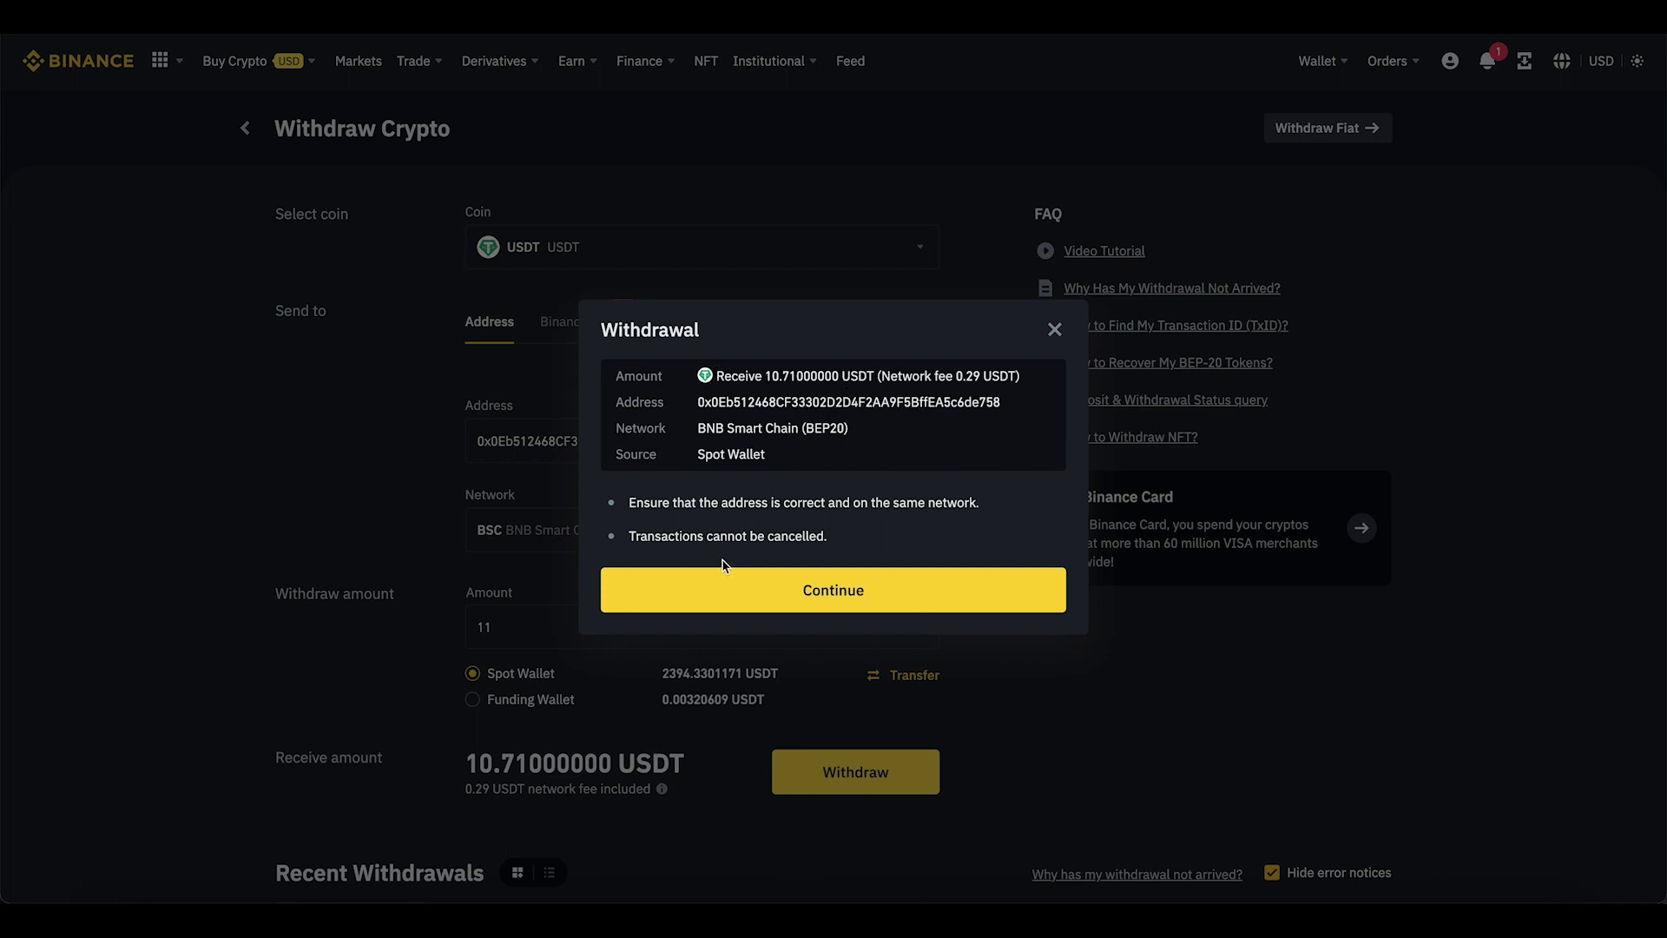
Accept the 10.71 USDT withdrawal summary, complete security verification, and dismiss the Awaiting Approval notice.
left_click(770, 588)
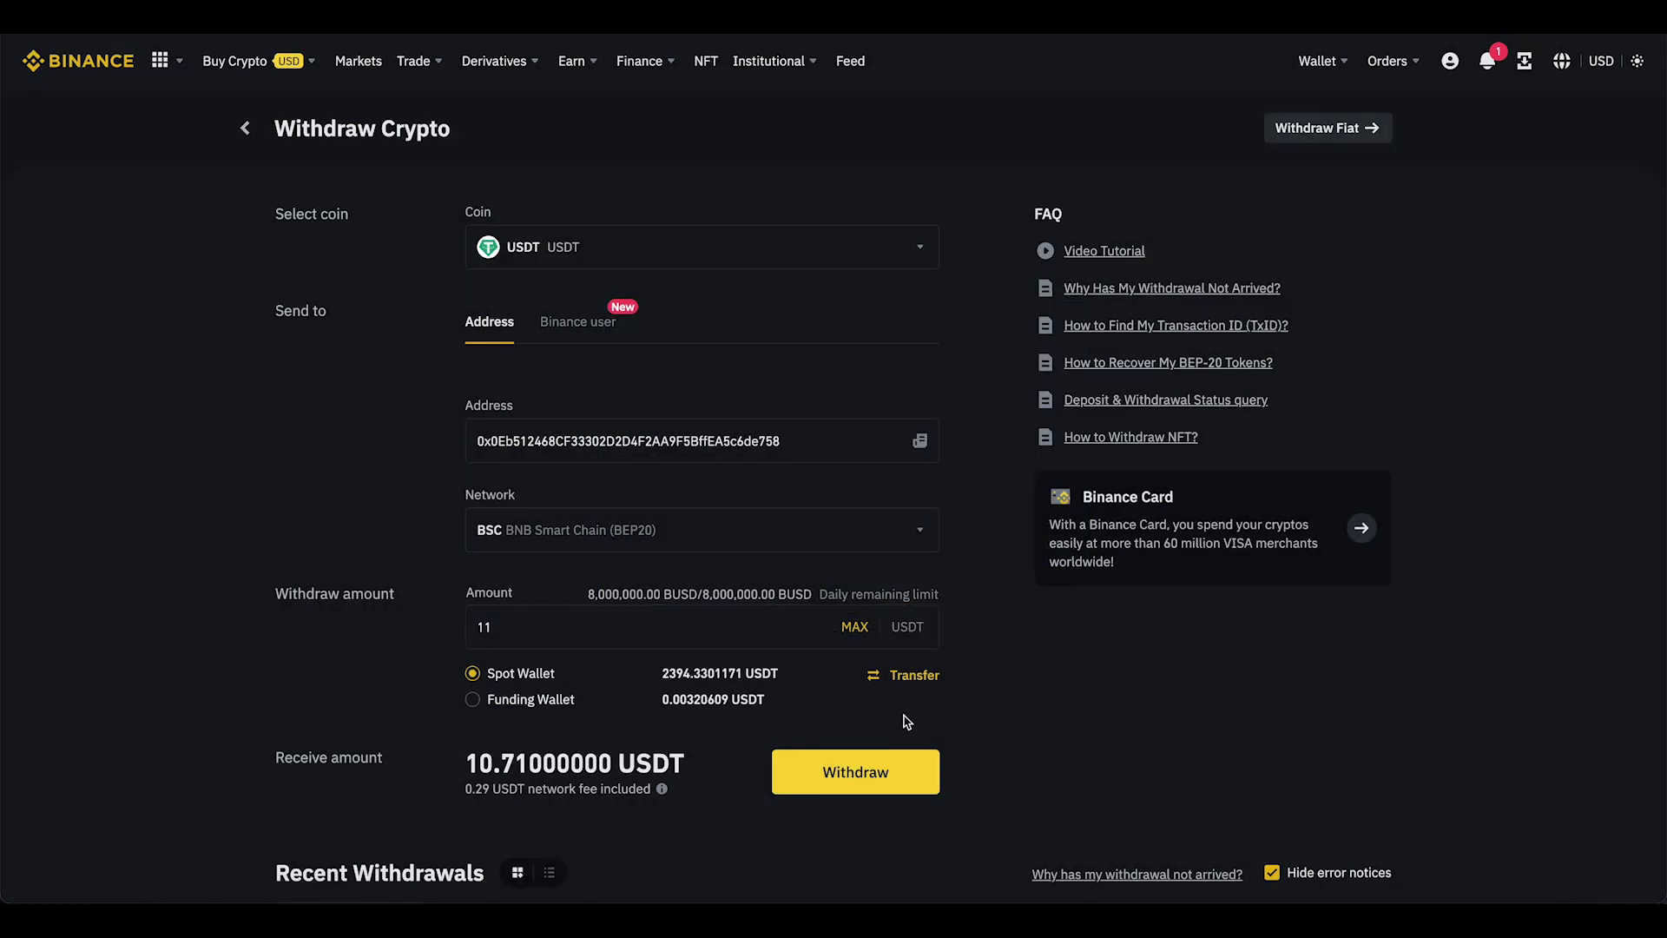
left_click(879, 772)
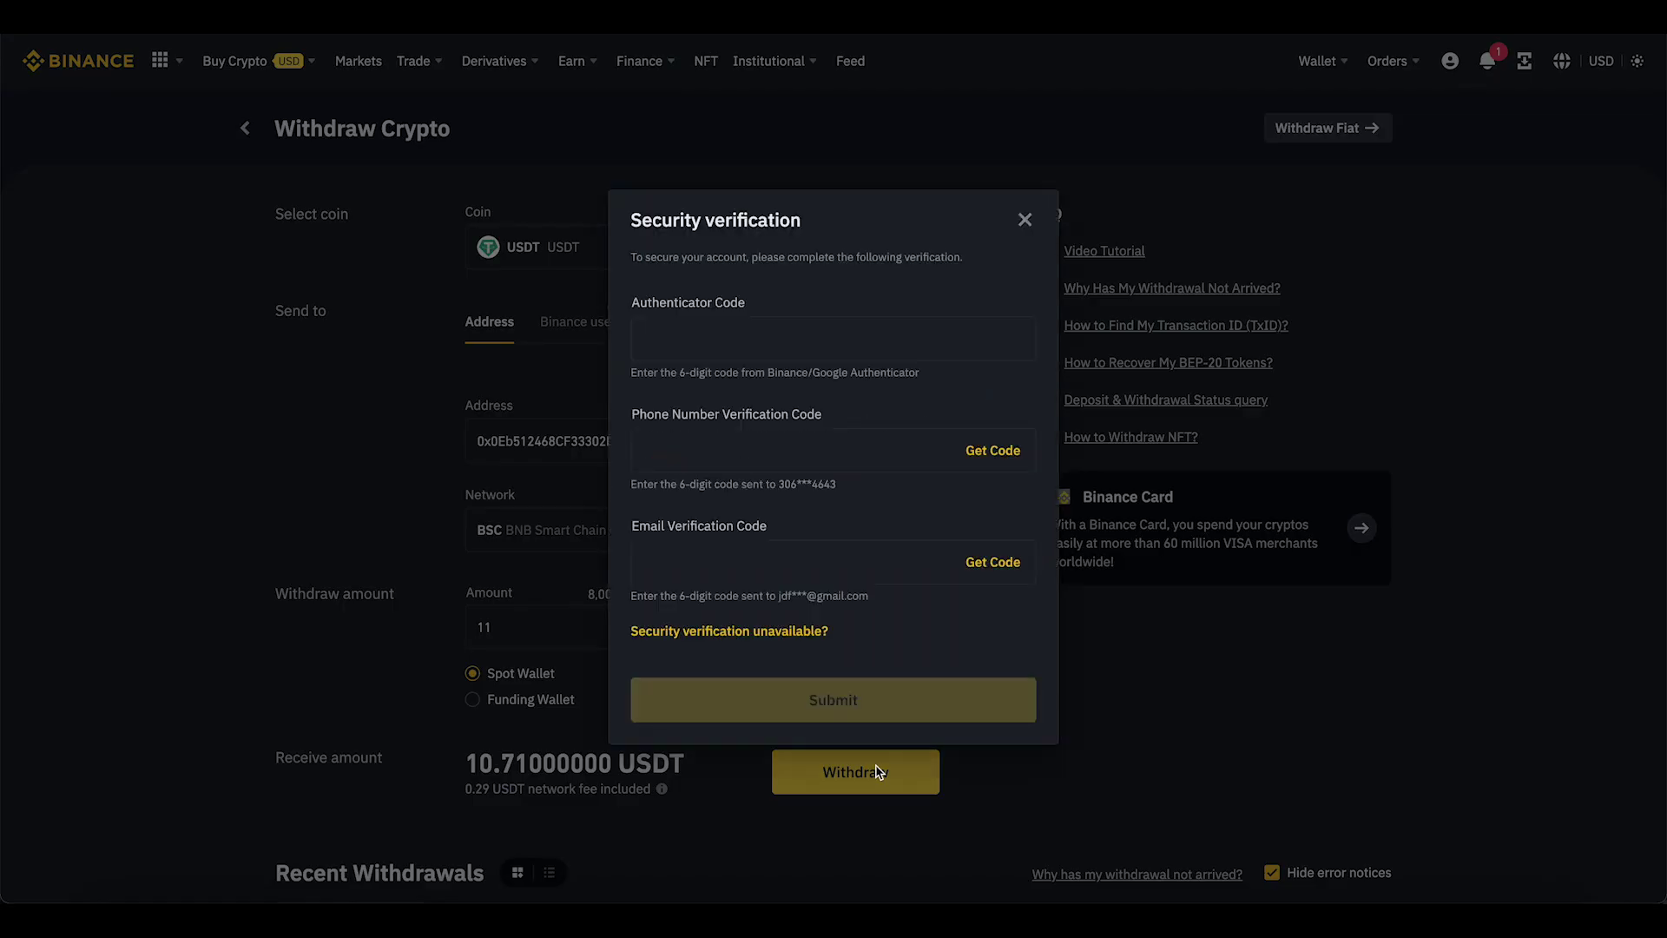
left_click(766, 334)
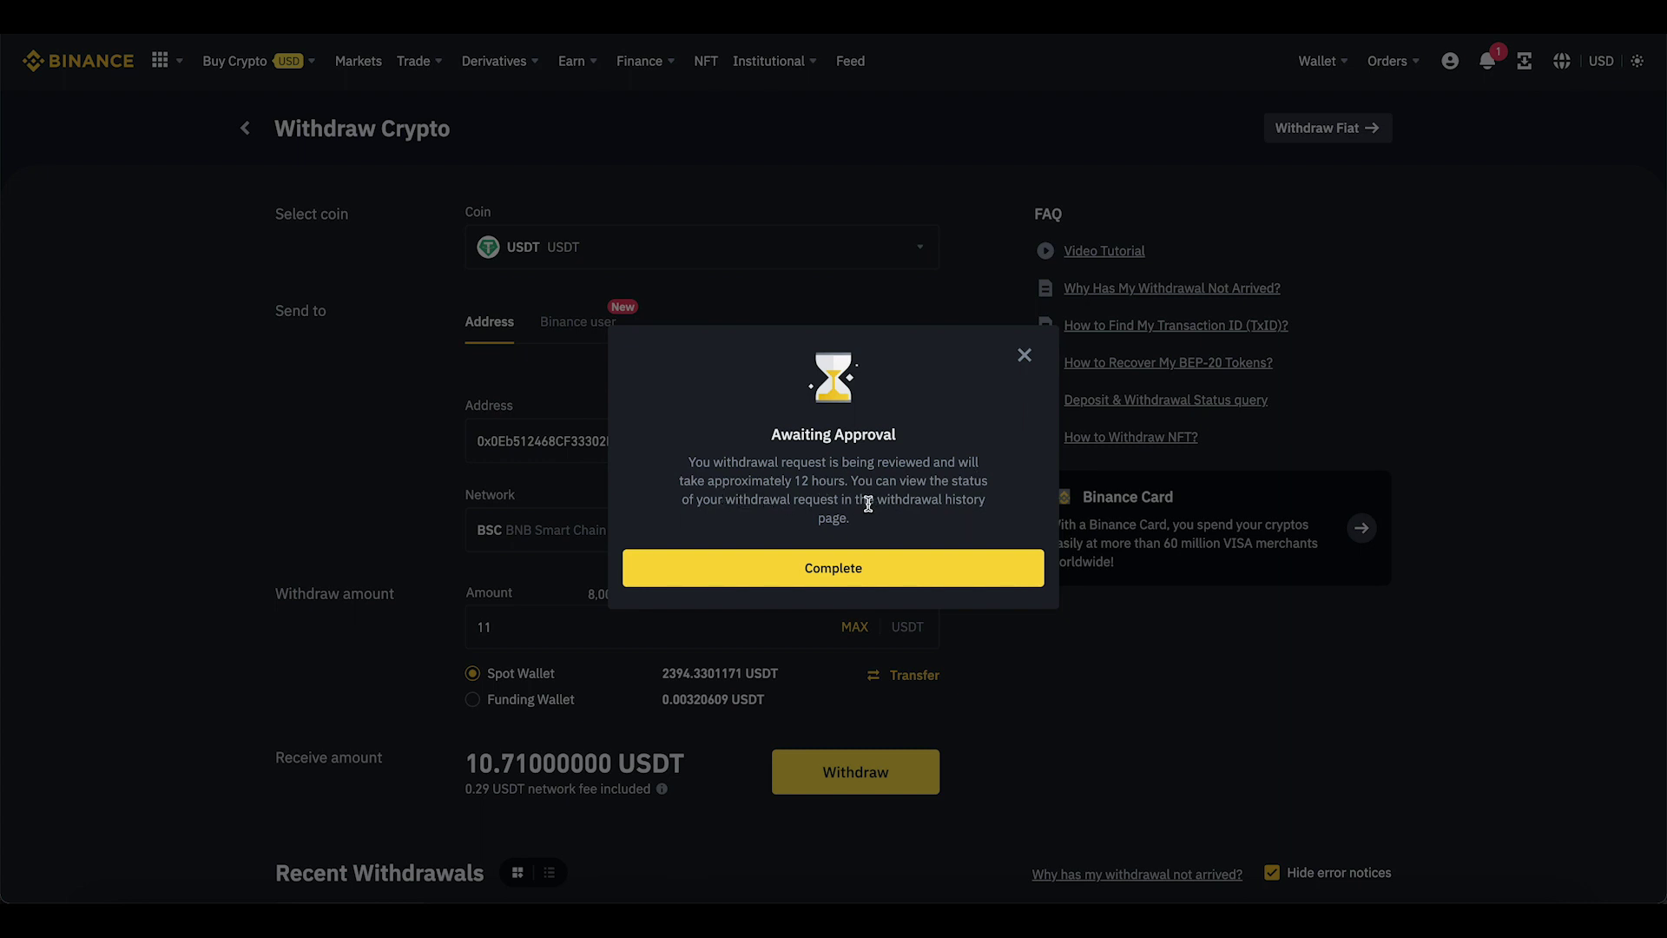
left_click(880, 579)
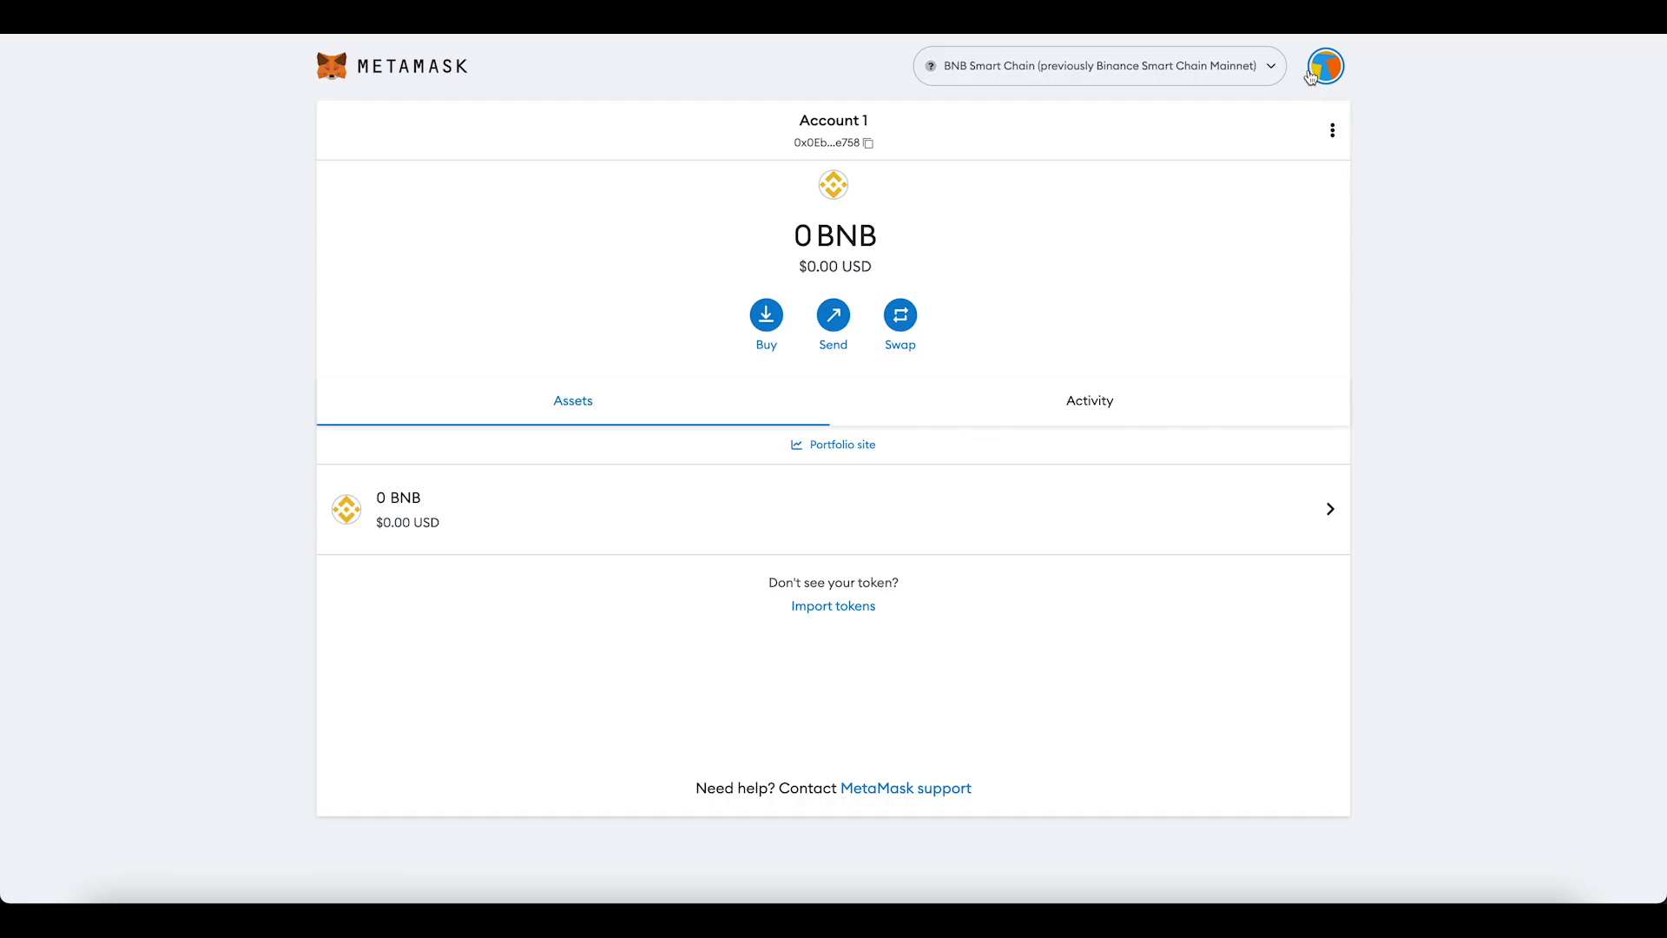
Toggle the account list open and closed, then start importing a custom token from Assets.
left_click(1325, 71)
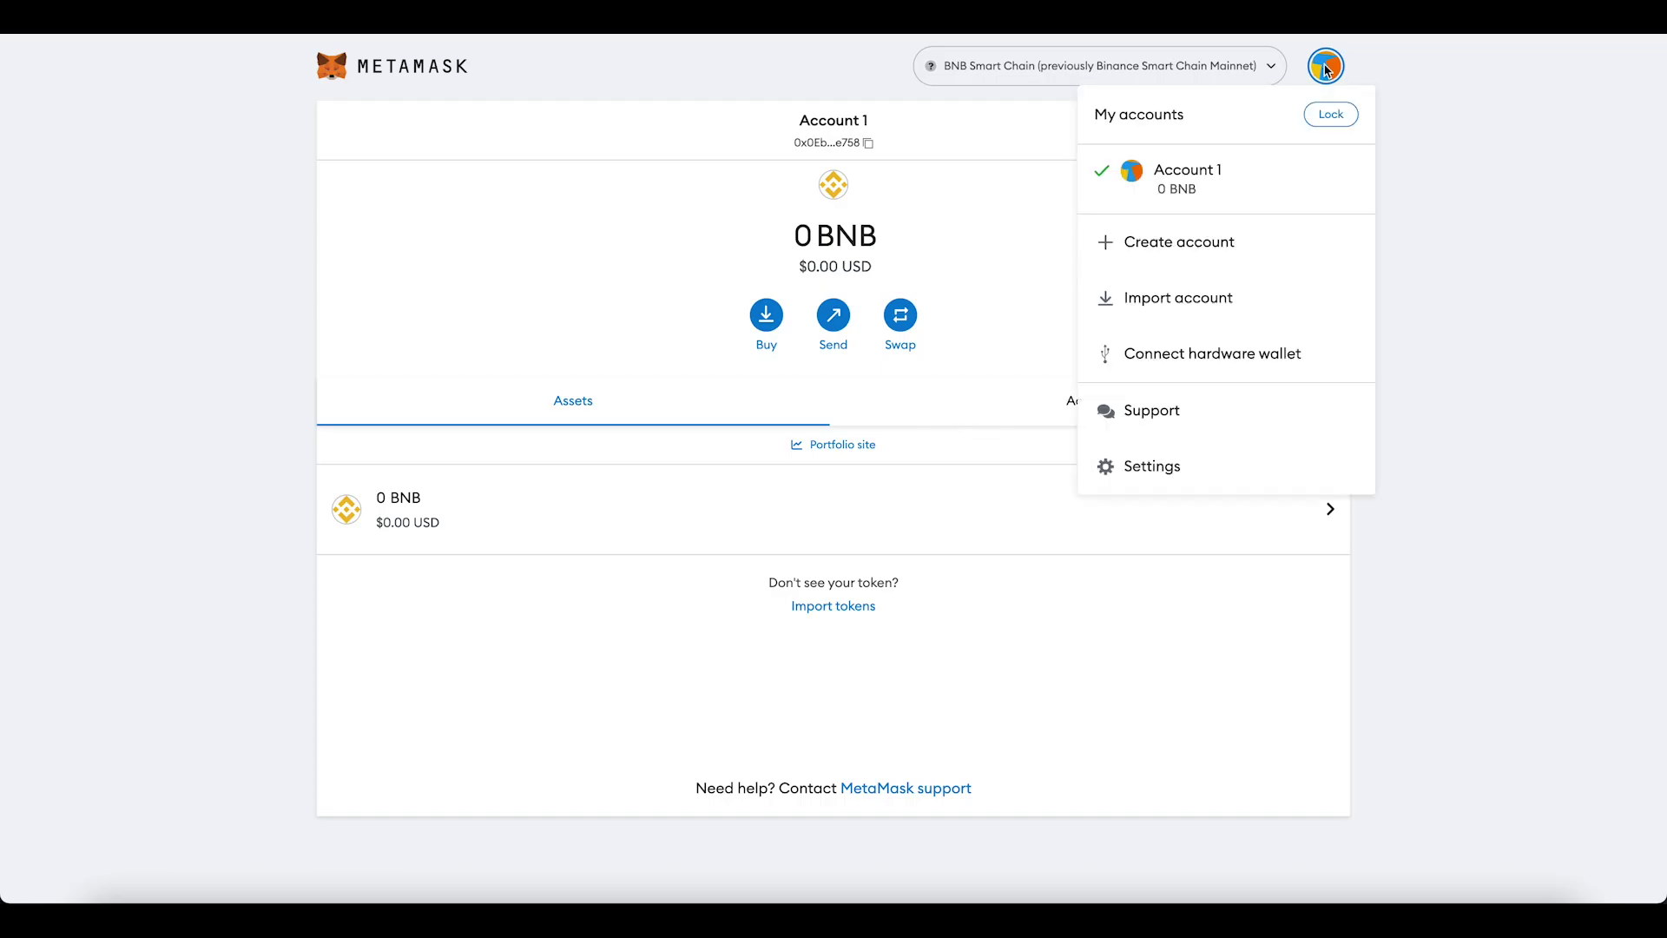
left_click(1325, 71)
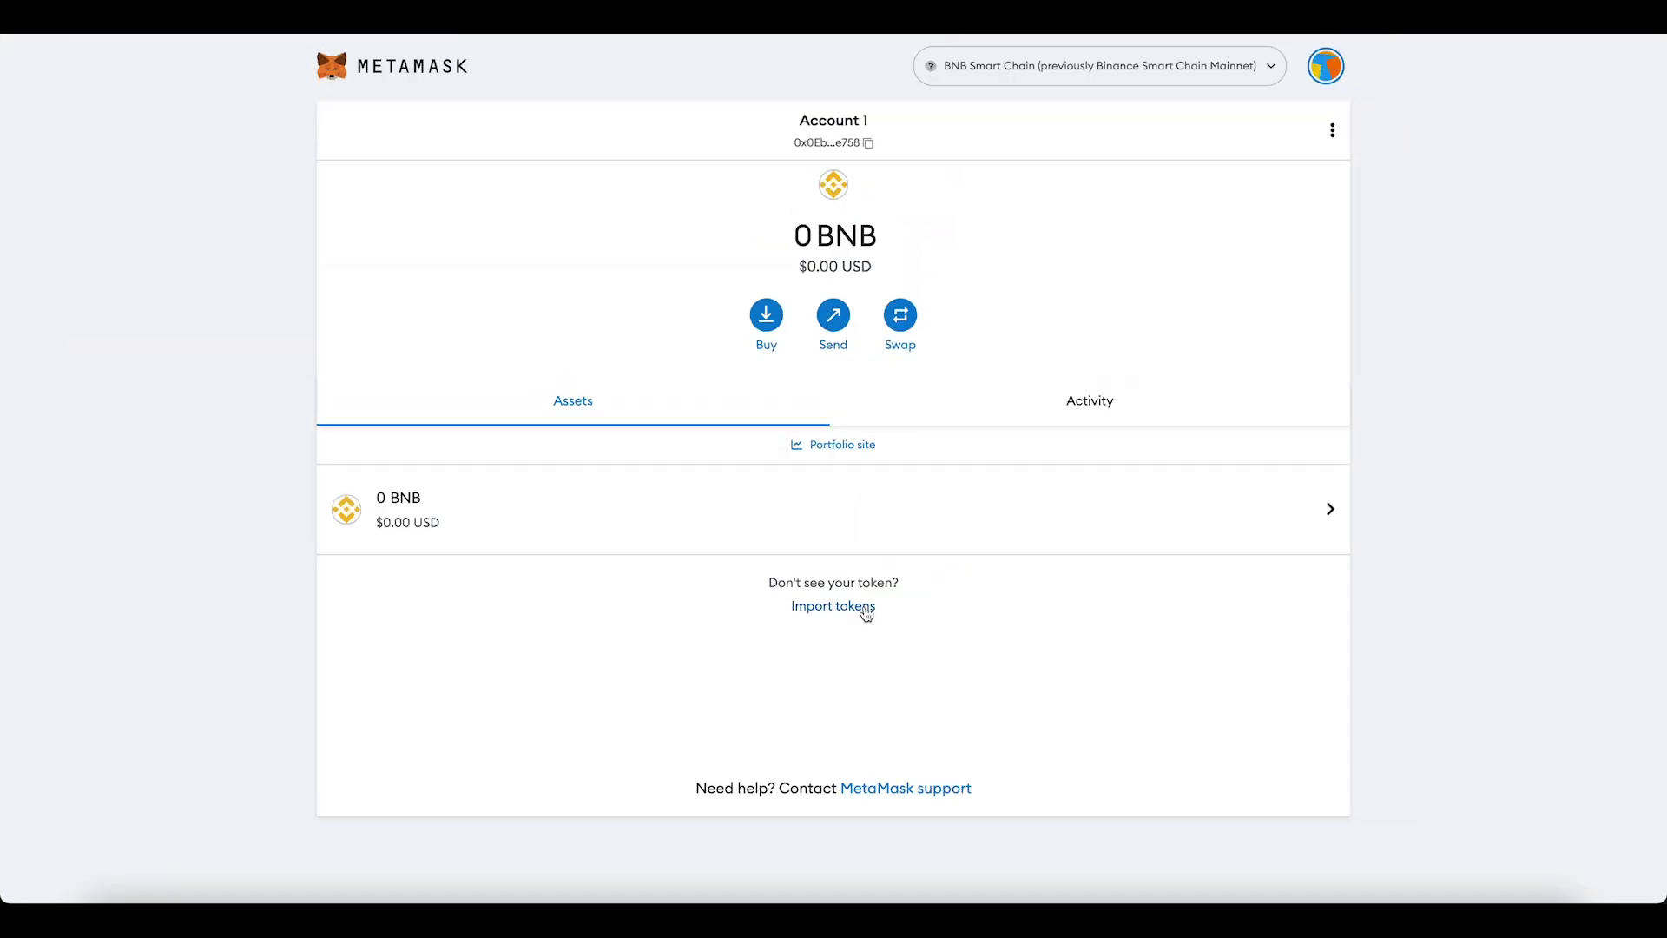
left_click(866, 610)
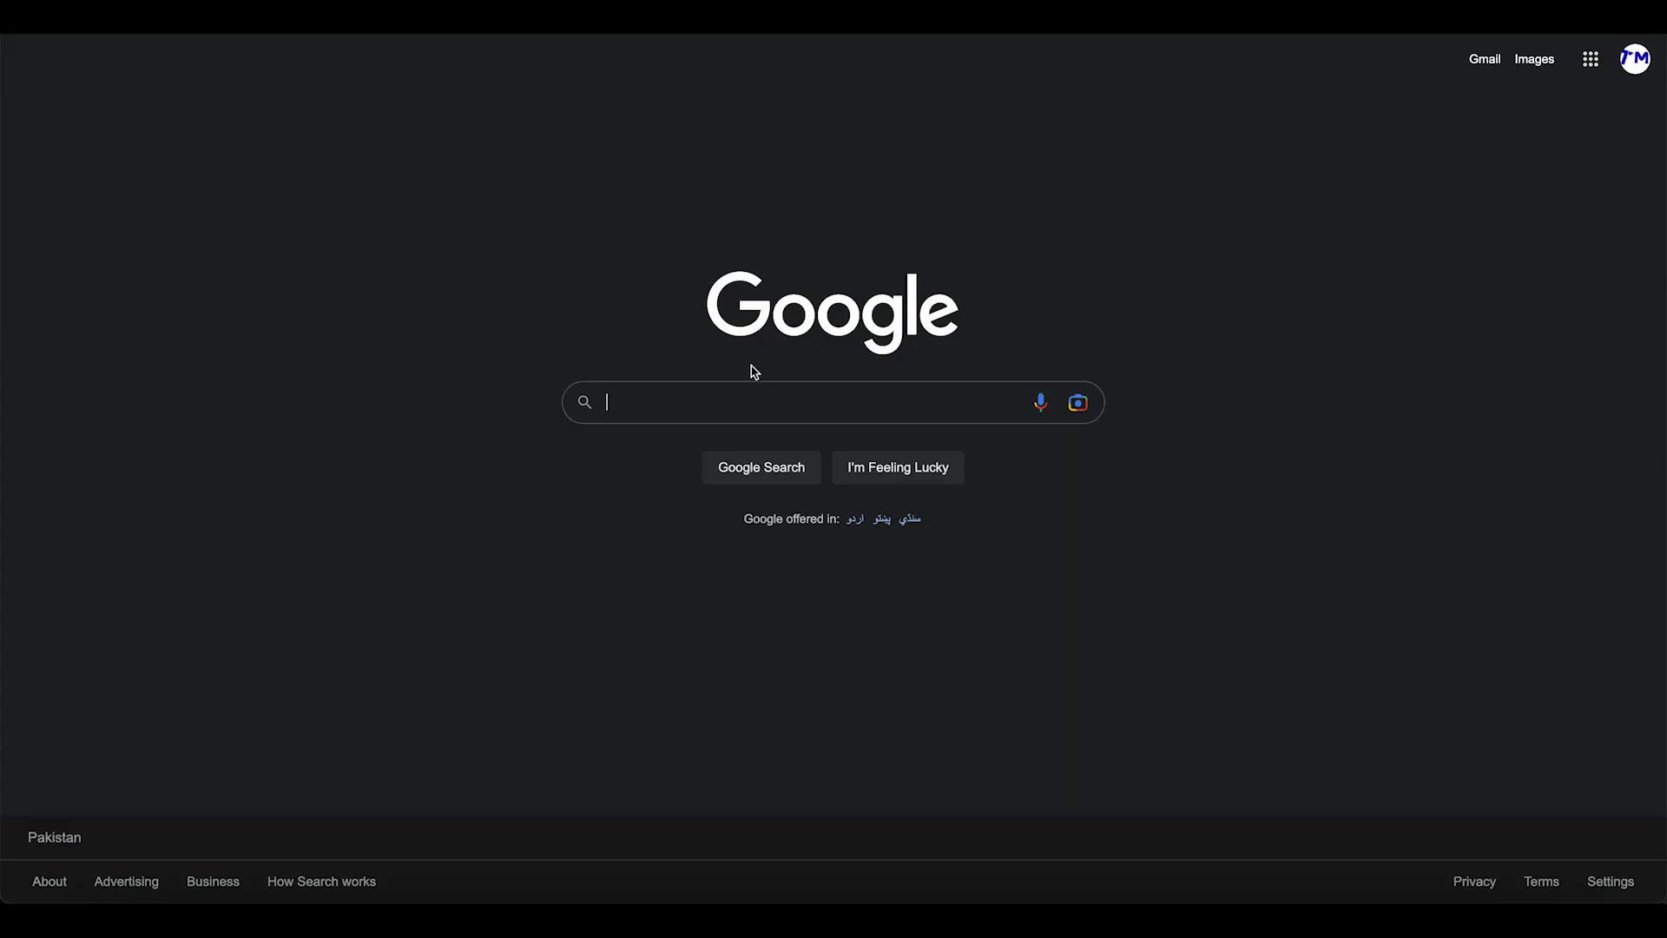
Search Google for 'usdt bep20 contract address' and select Tether's BEP-20 contract address in the snippet.
left_click(754, 398)
type("us")
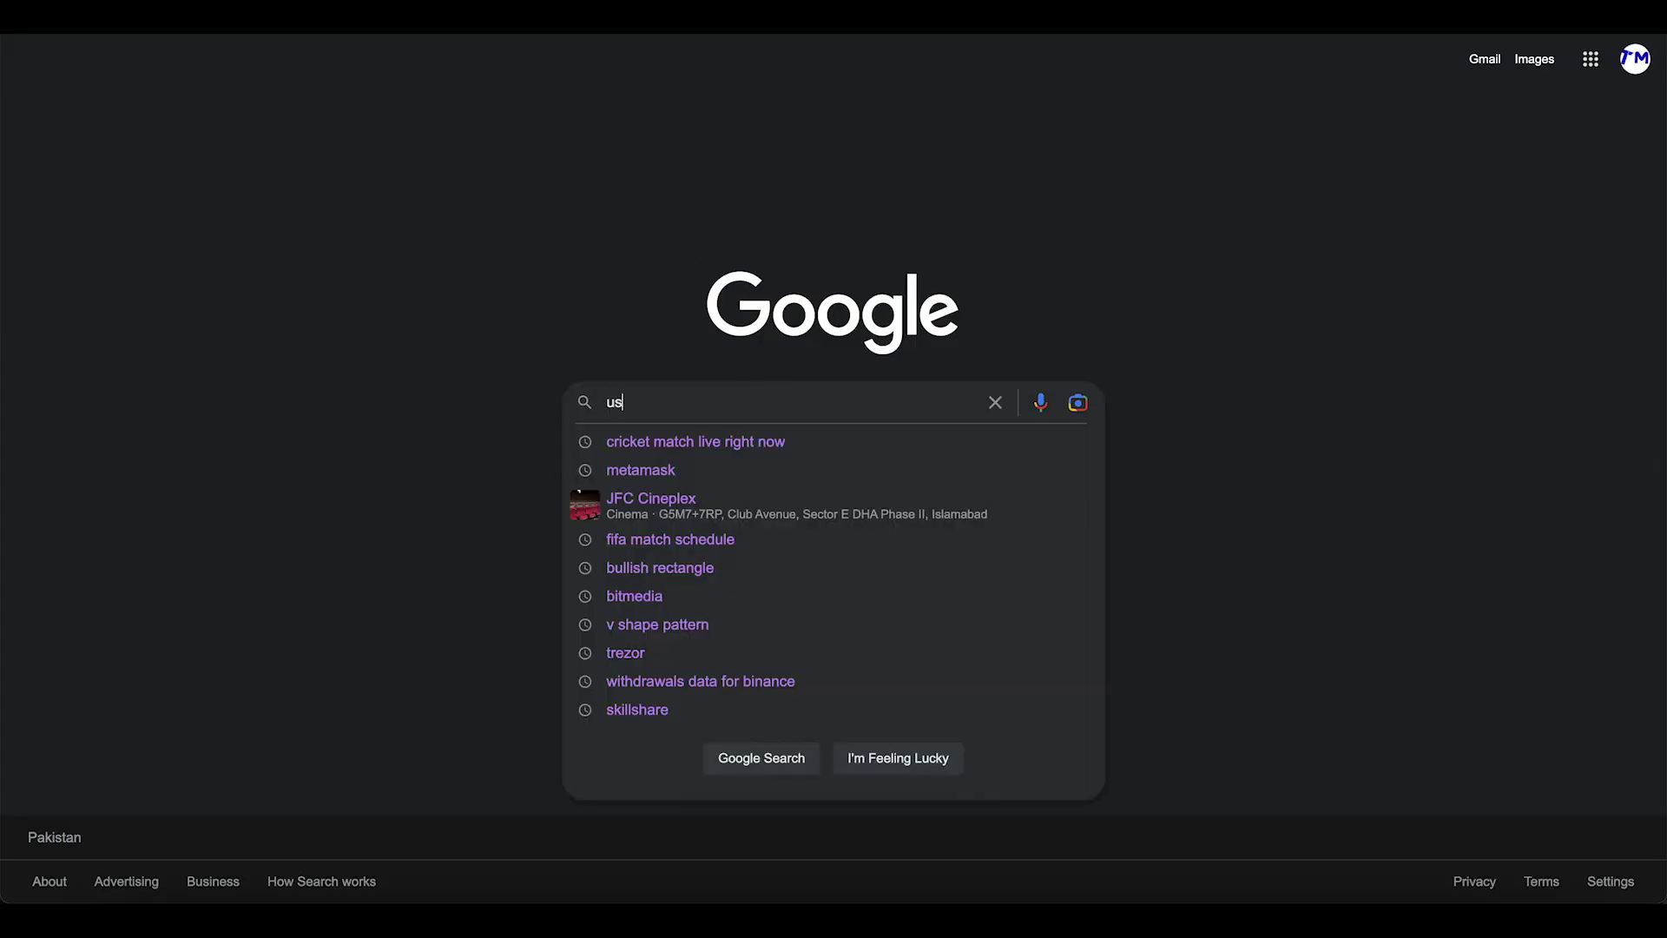
type("dt bep20")
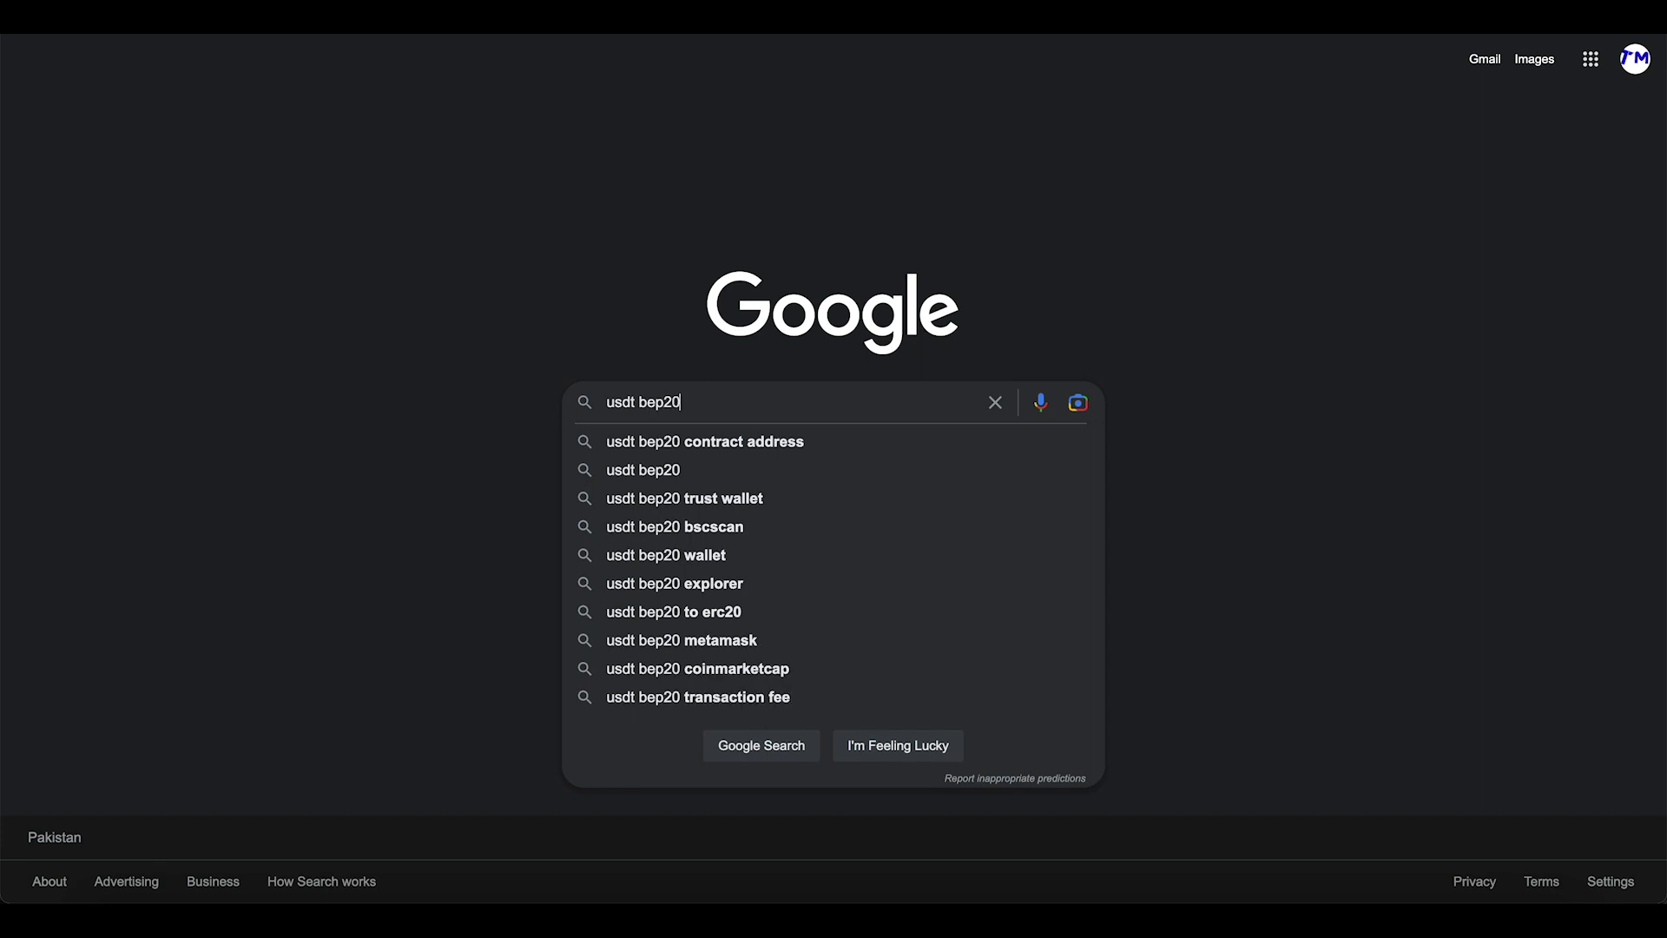
key("Down")
key("Return")
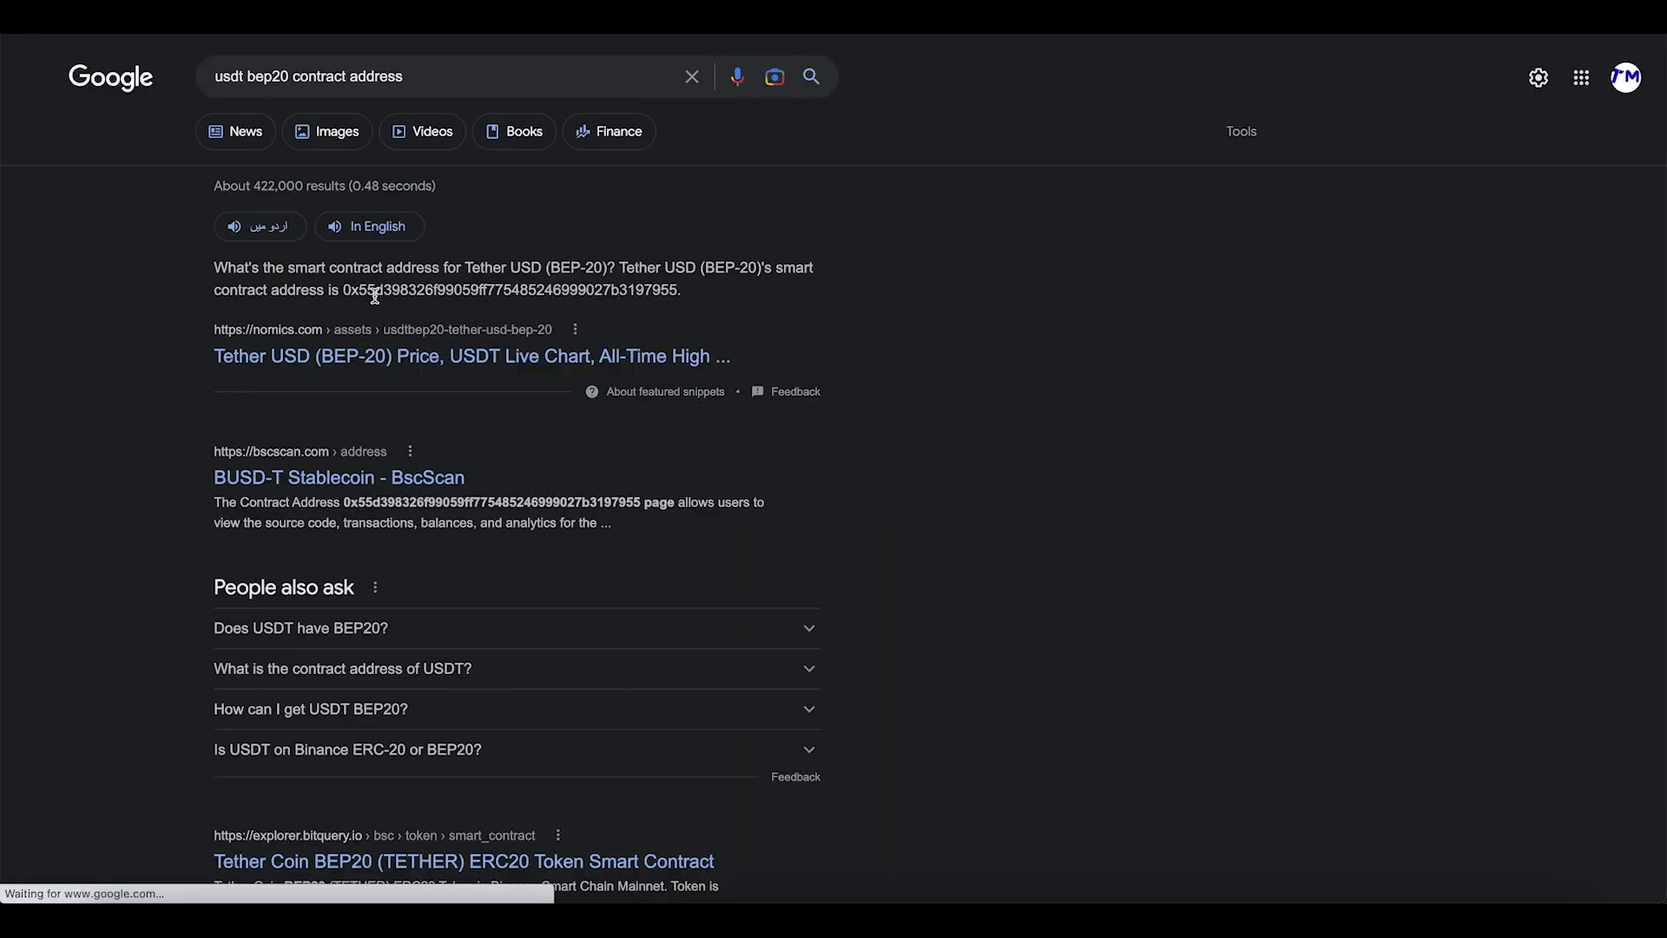
left_click_drag(345, 289, 654, 284)
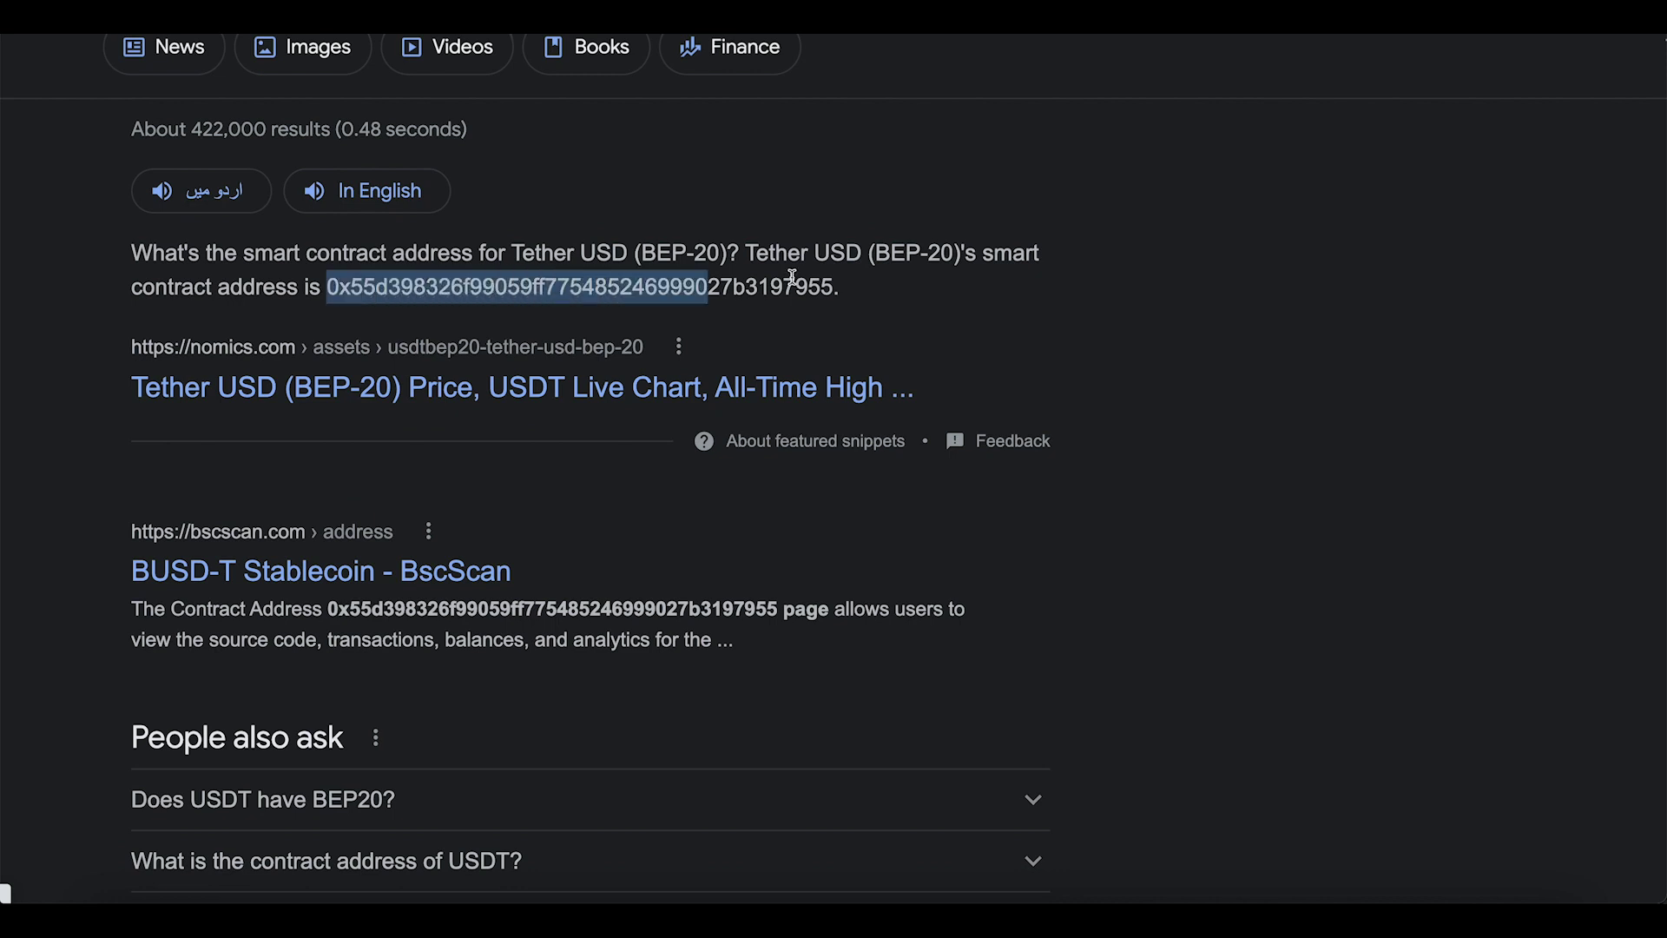
left_click_drag(792, 278, 833, 283)
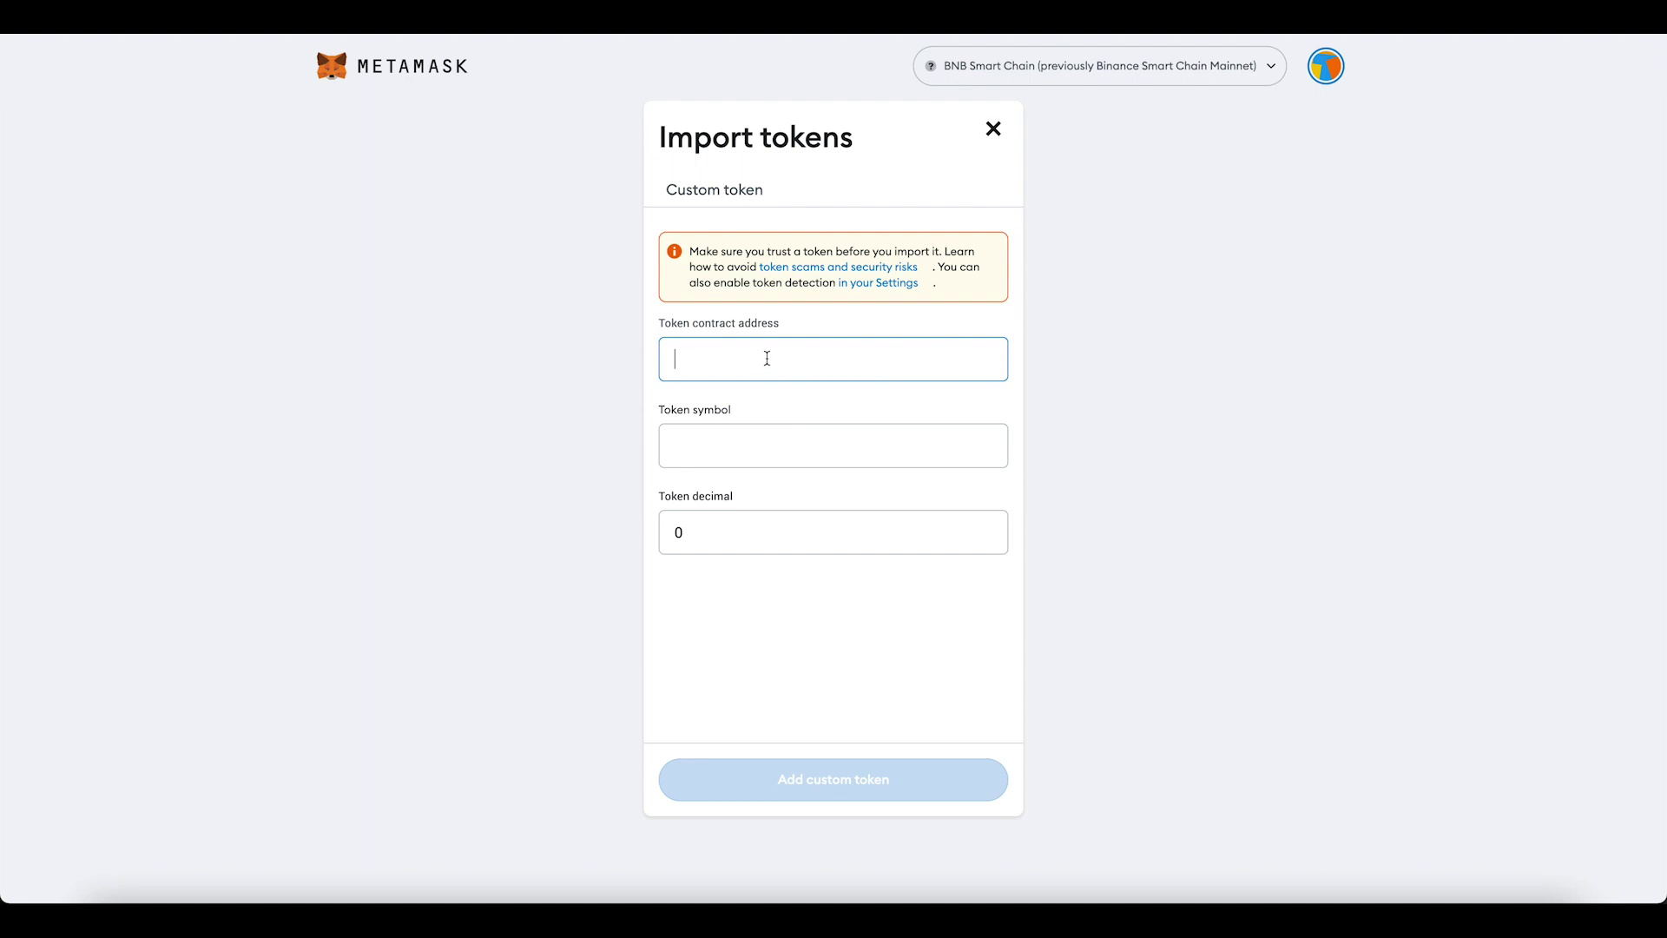
Paste the USDT contract address into the token form and check the 10.71 USDT balance.
key("ctrl+v")
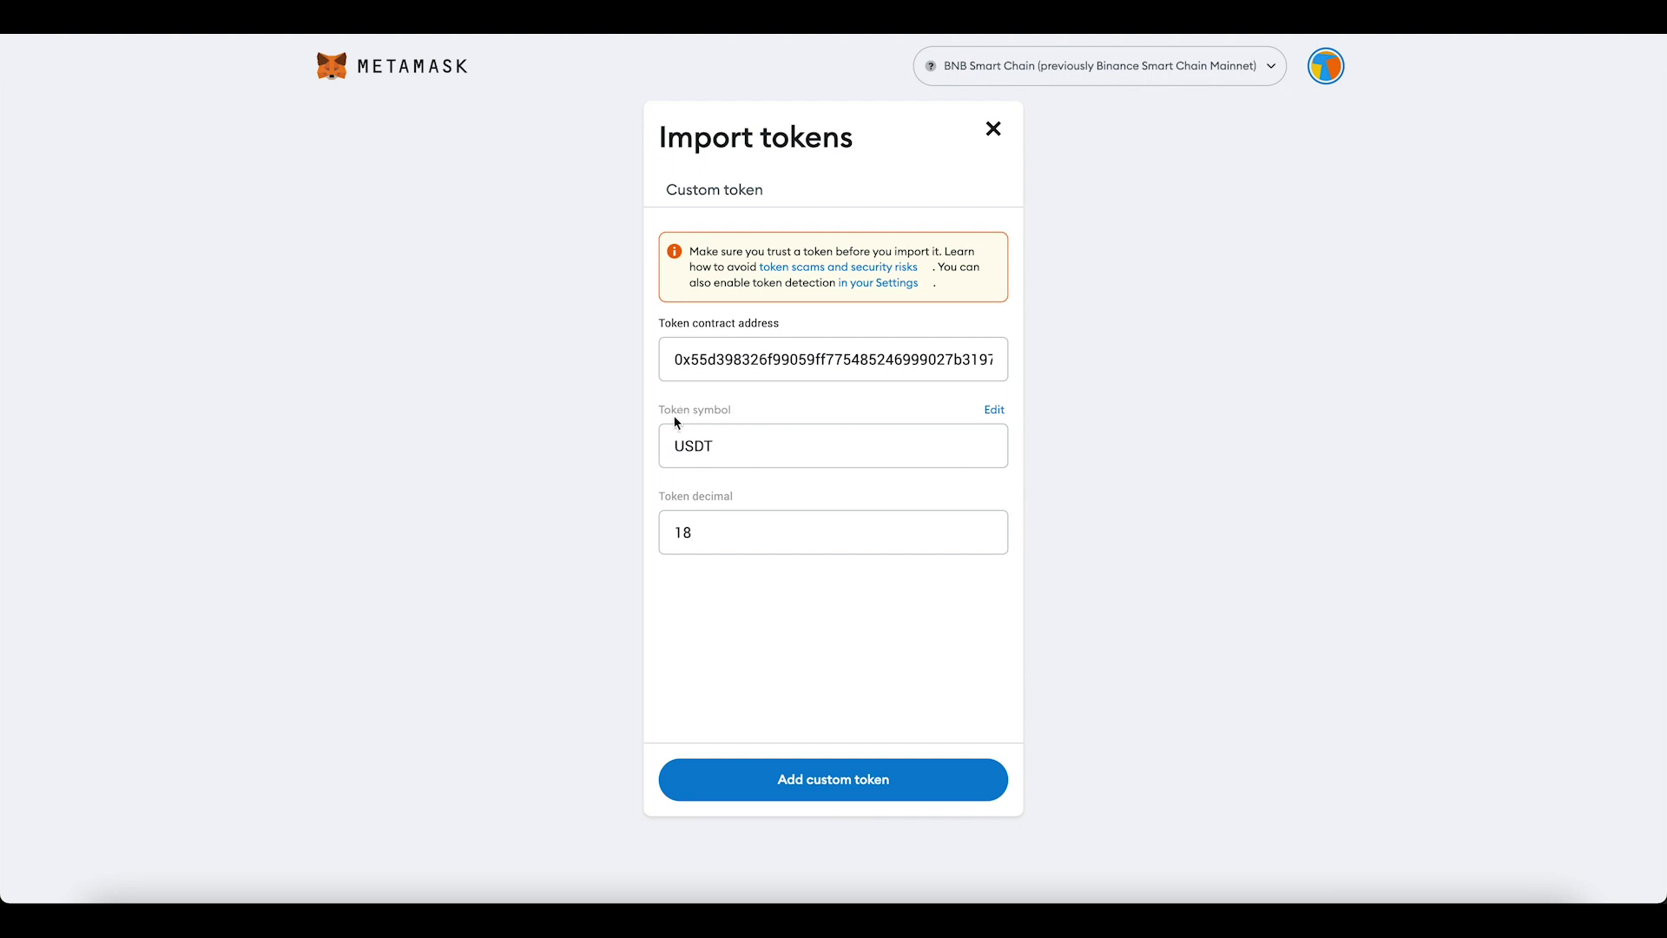
left_click_drag(666, 416, 751, 417)
left_click(642, 461)
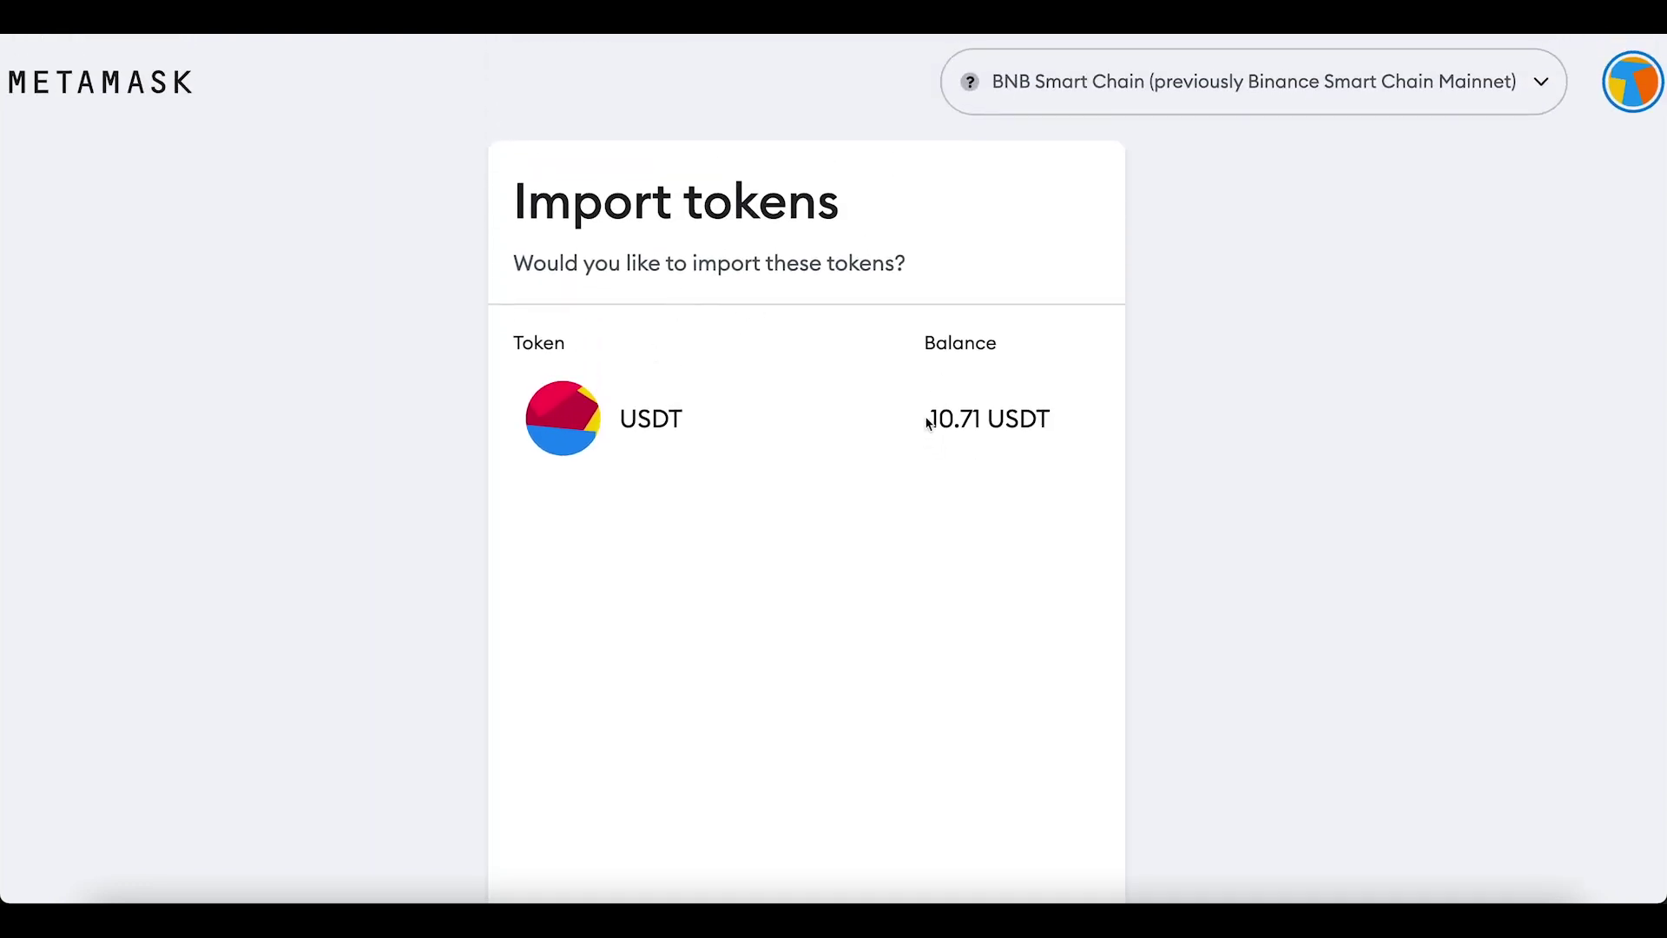
left_click_drag(934, 420, 970, 423)
left_click(996, 422)
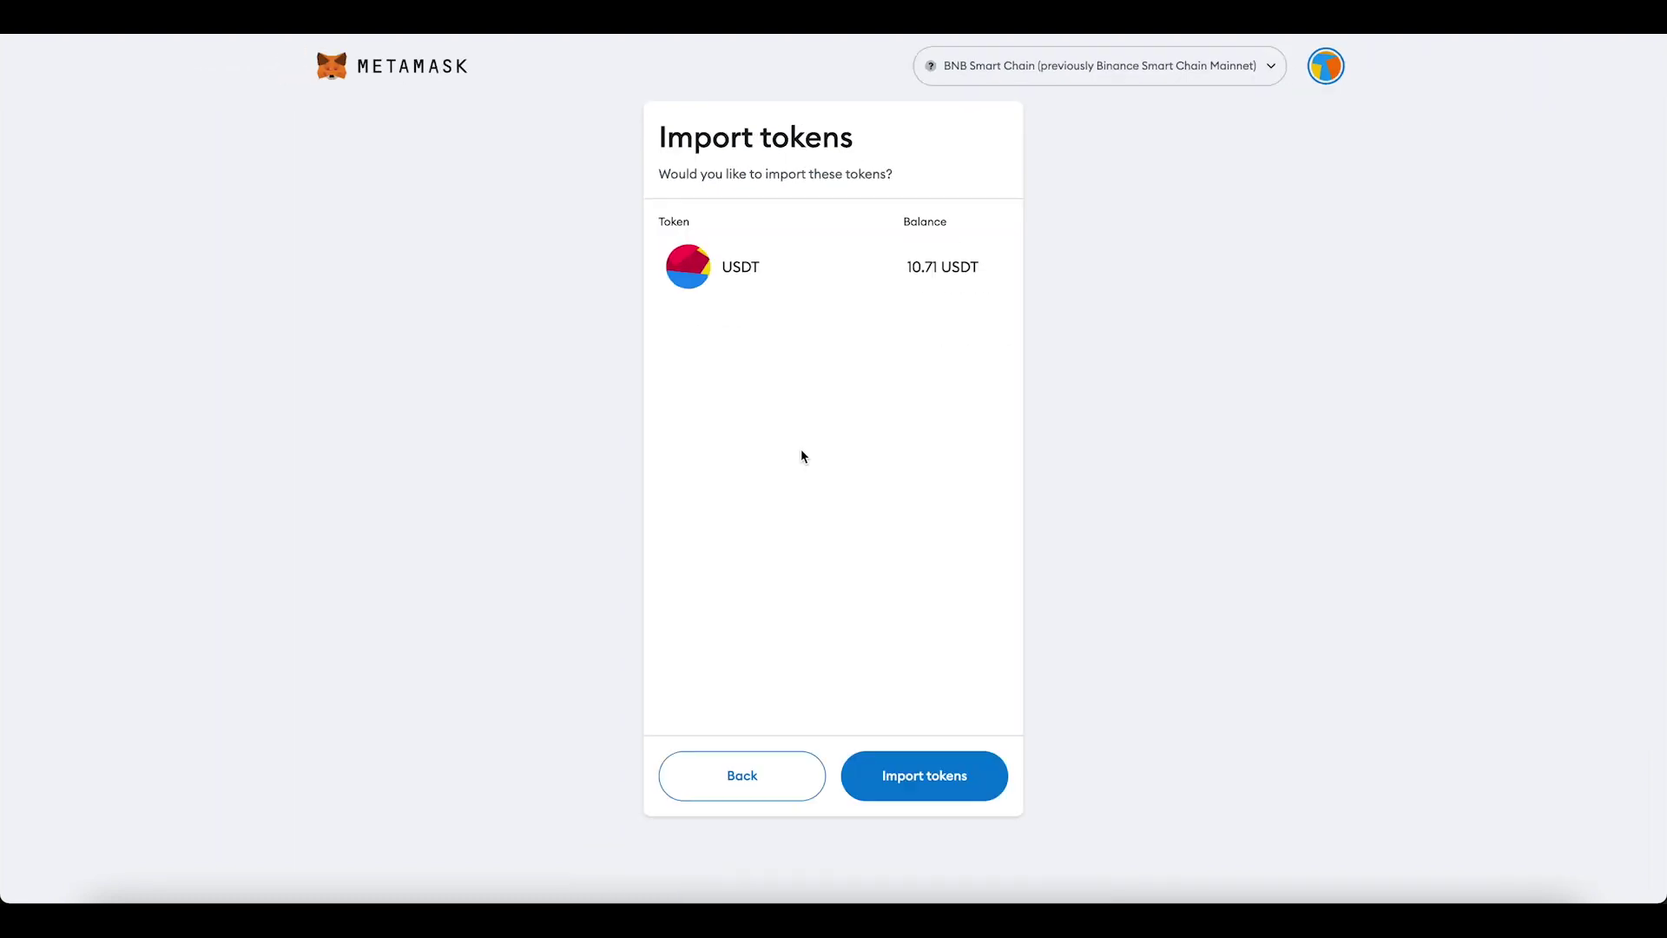
Import USDT, confirm its 10.71 USDT balance, and start a swap from it.
left_click(937, 780)
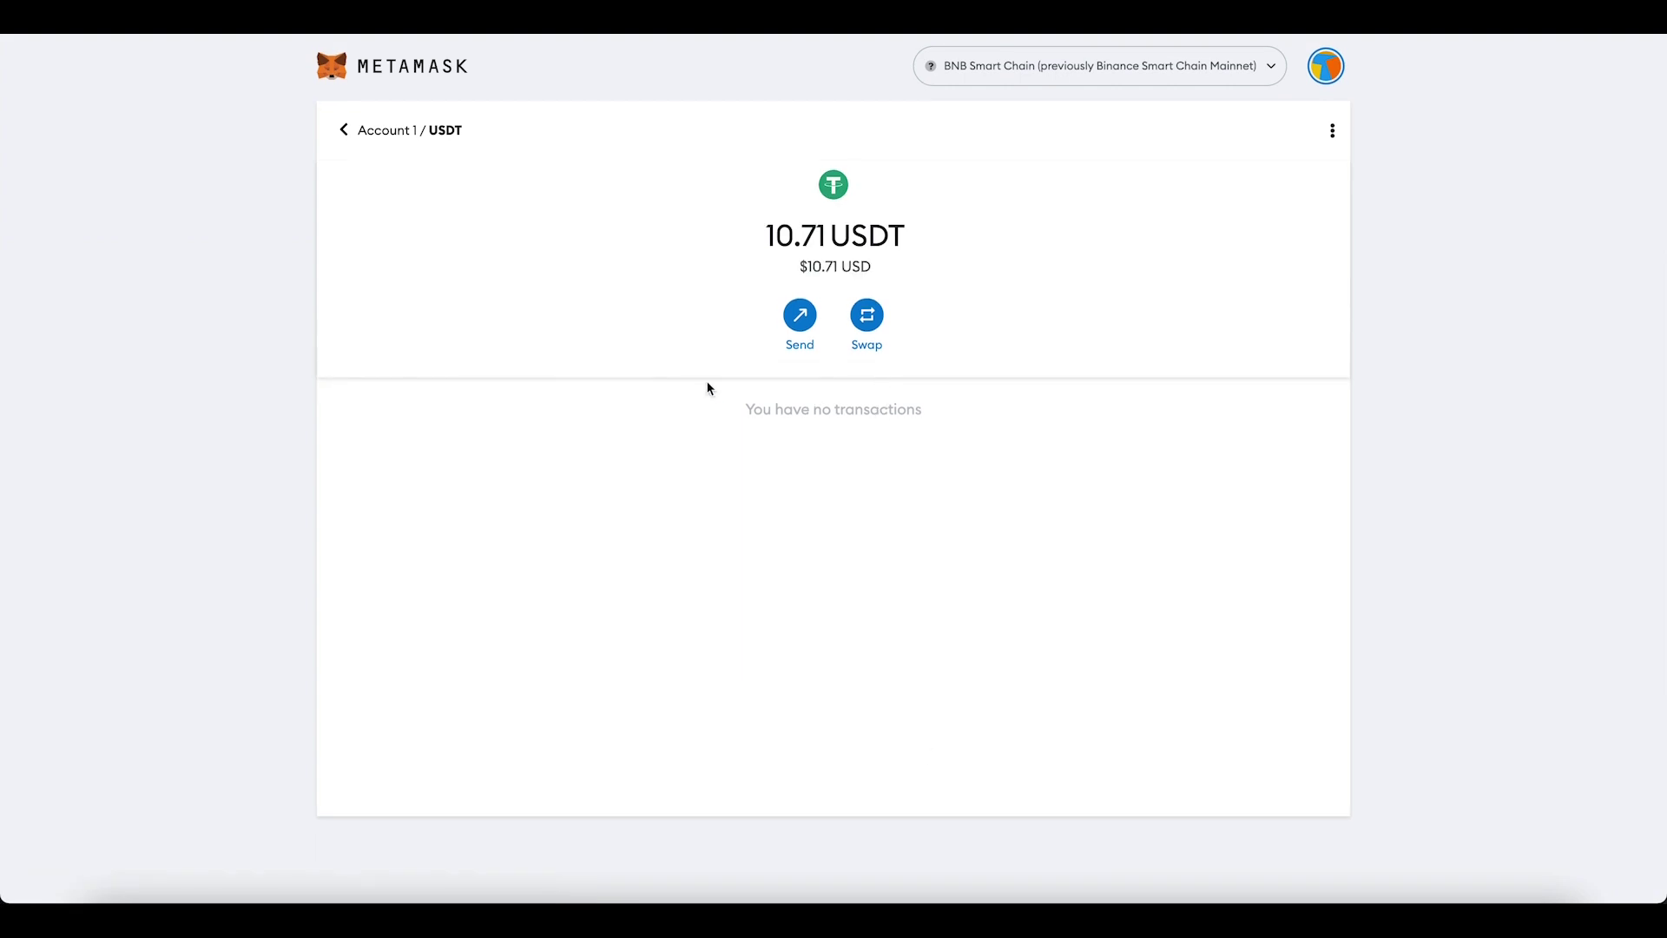
left_click_drag(773, 230, 875, 236)
left_click(933, 259)
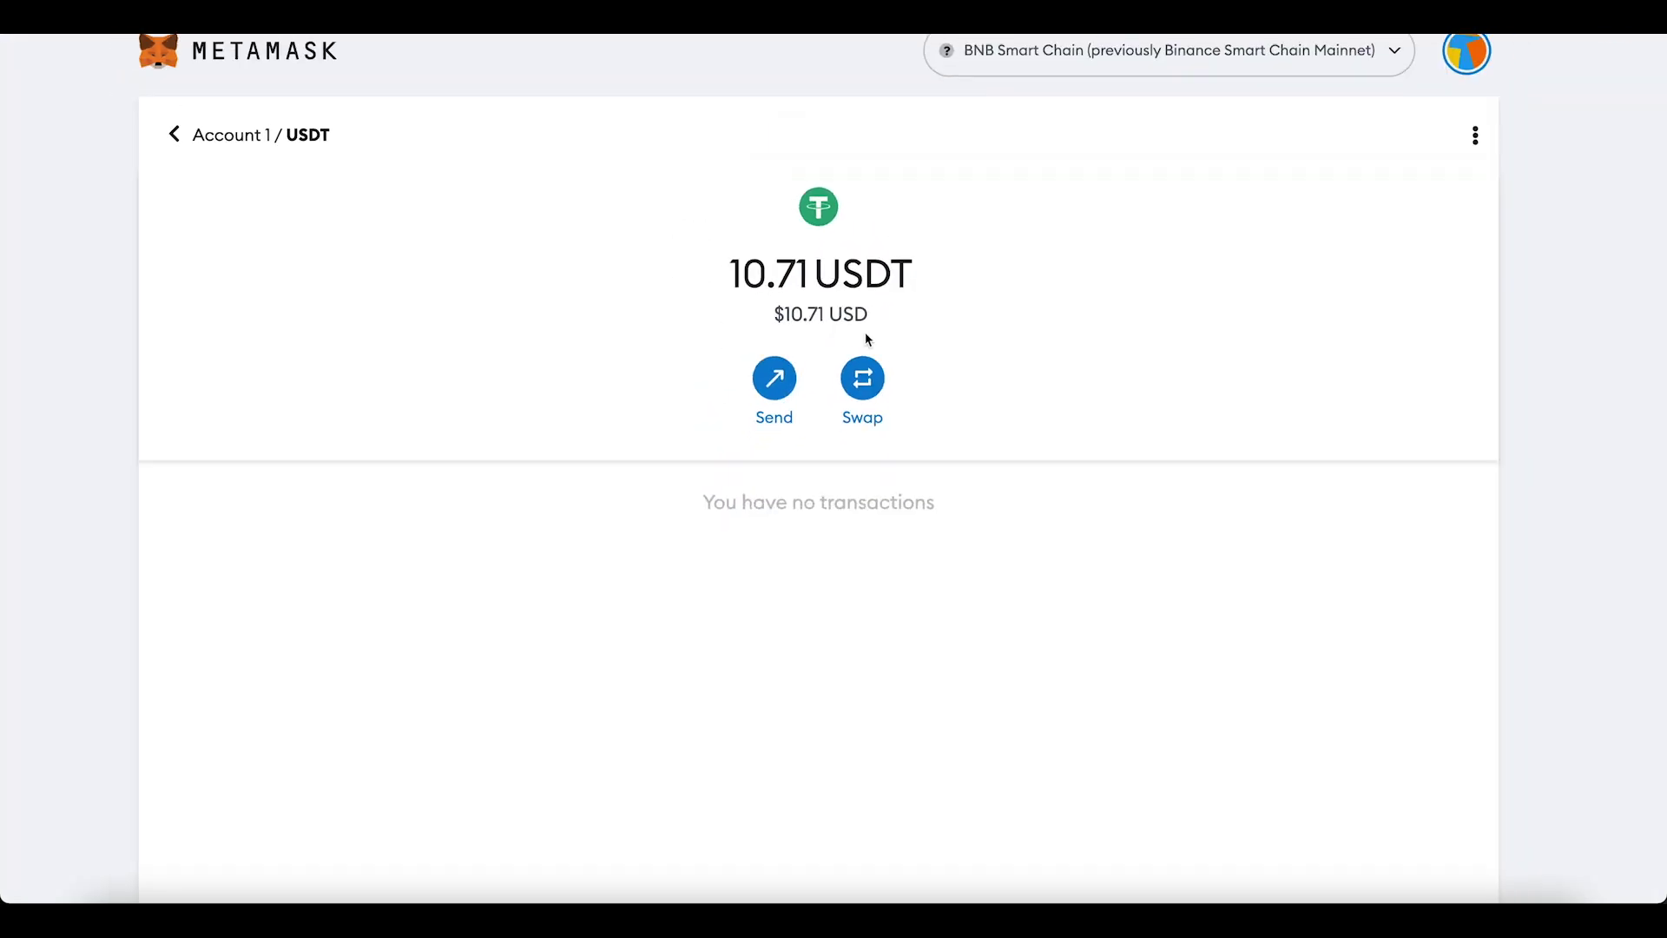
left_click(866, 375)
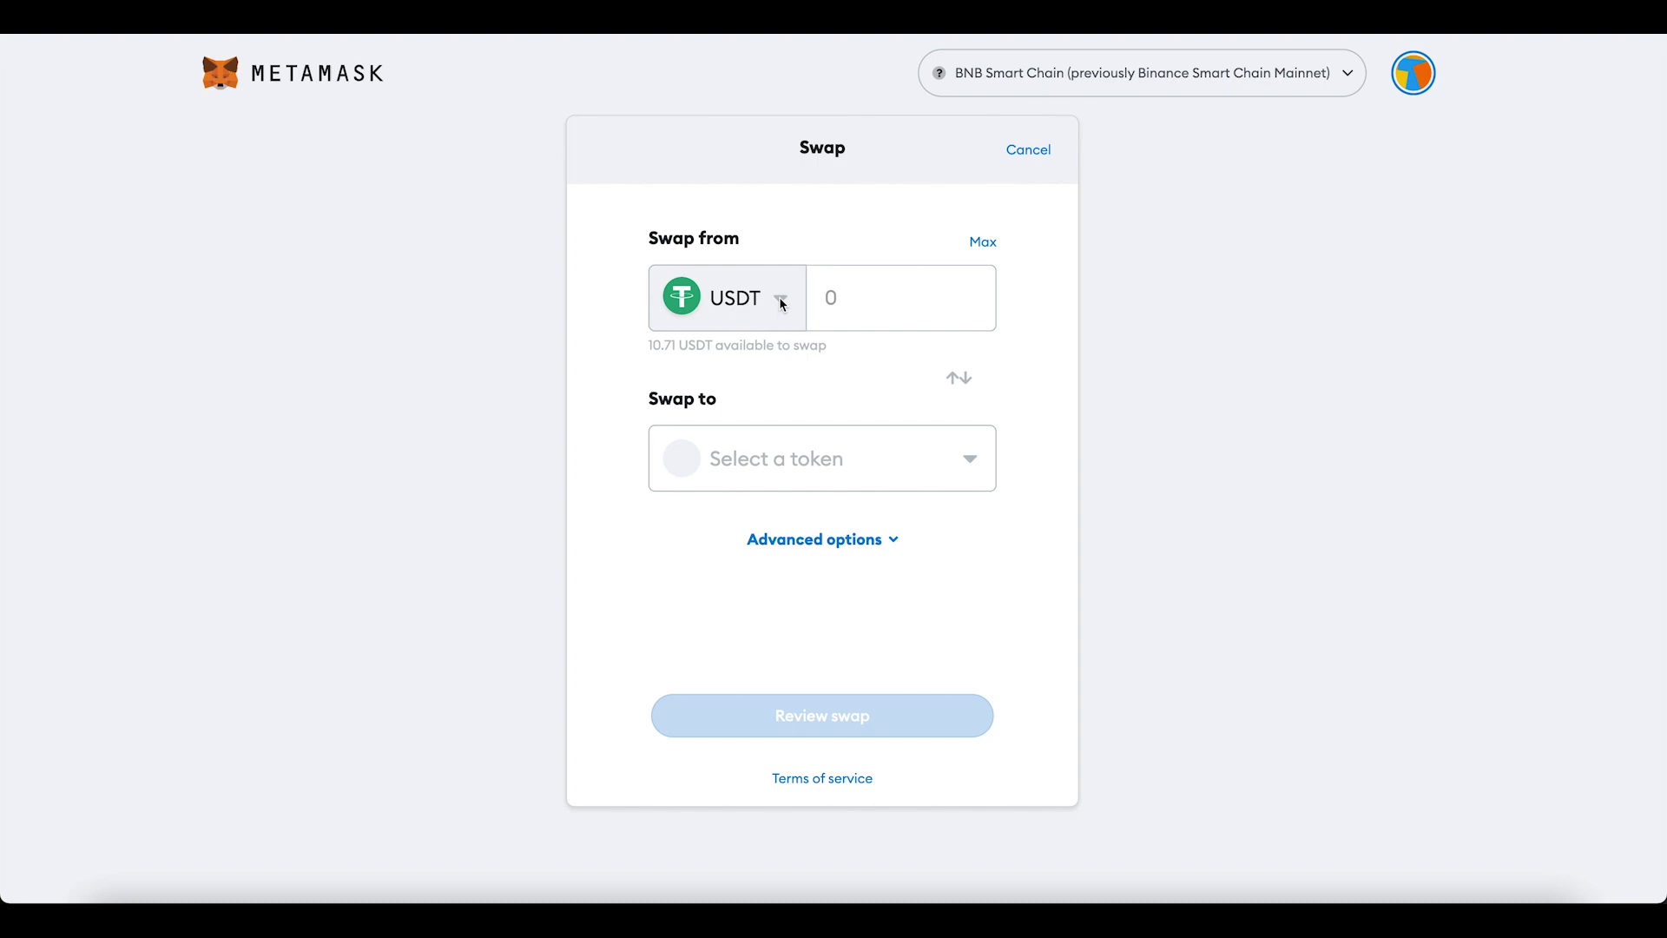
Request a quote to swap 10.7 USDT into DOGE.
type("1")
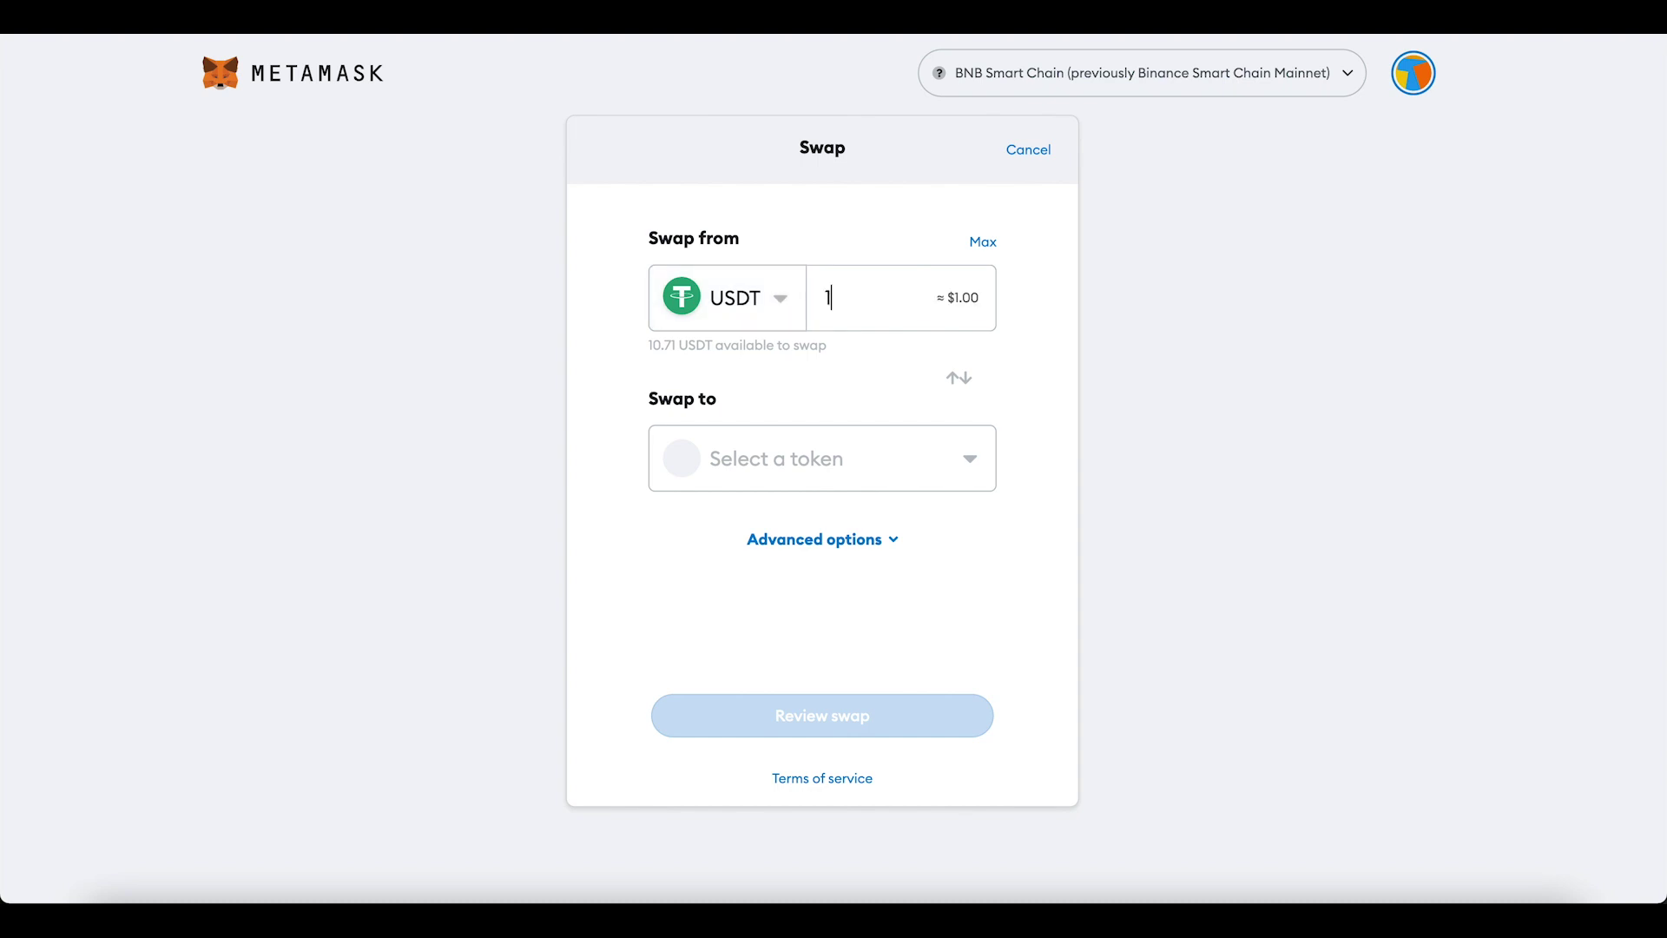
type("0.7")
left_click(877, 466)
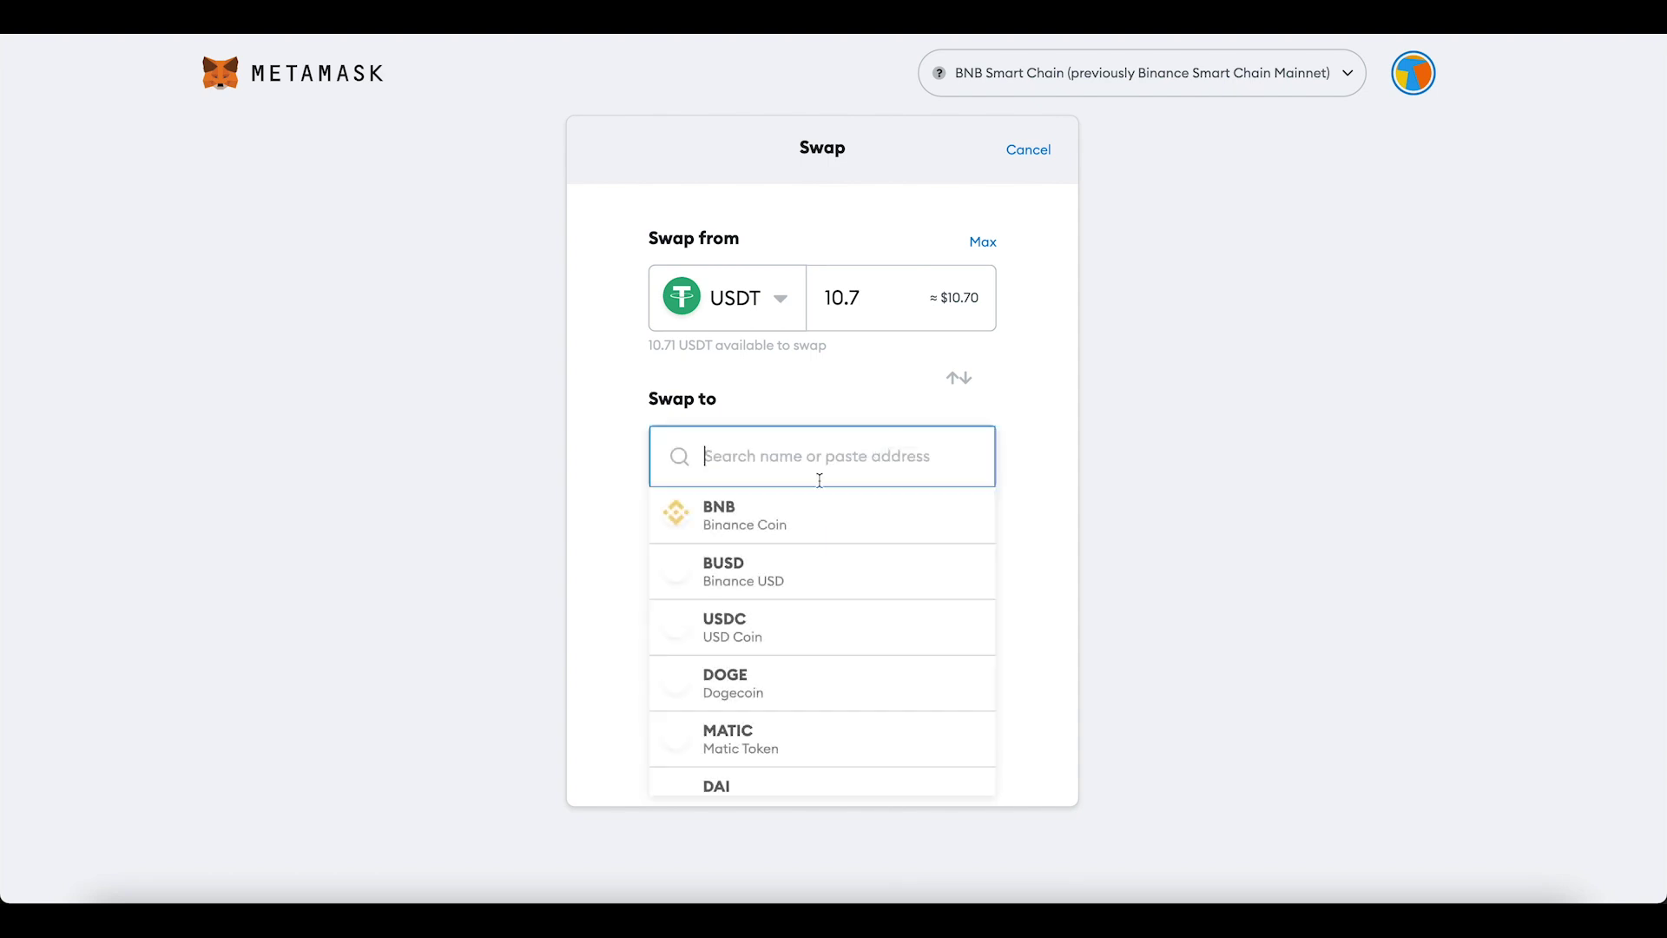
scroll(791, 556, "down", 2)
left_click(791, 580)
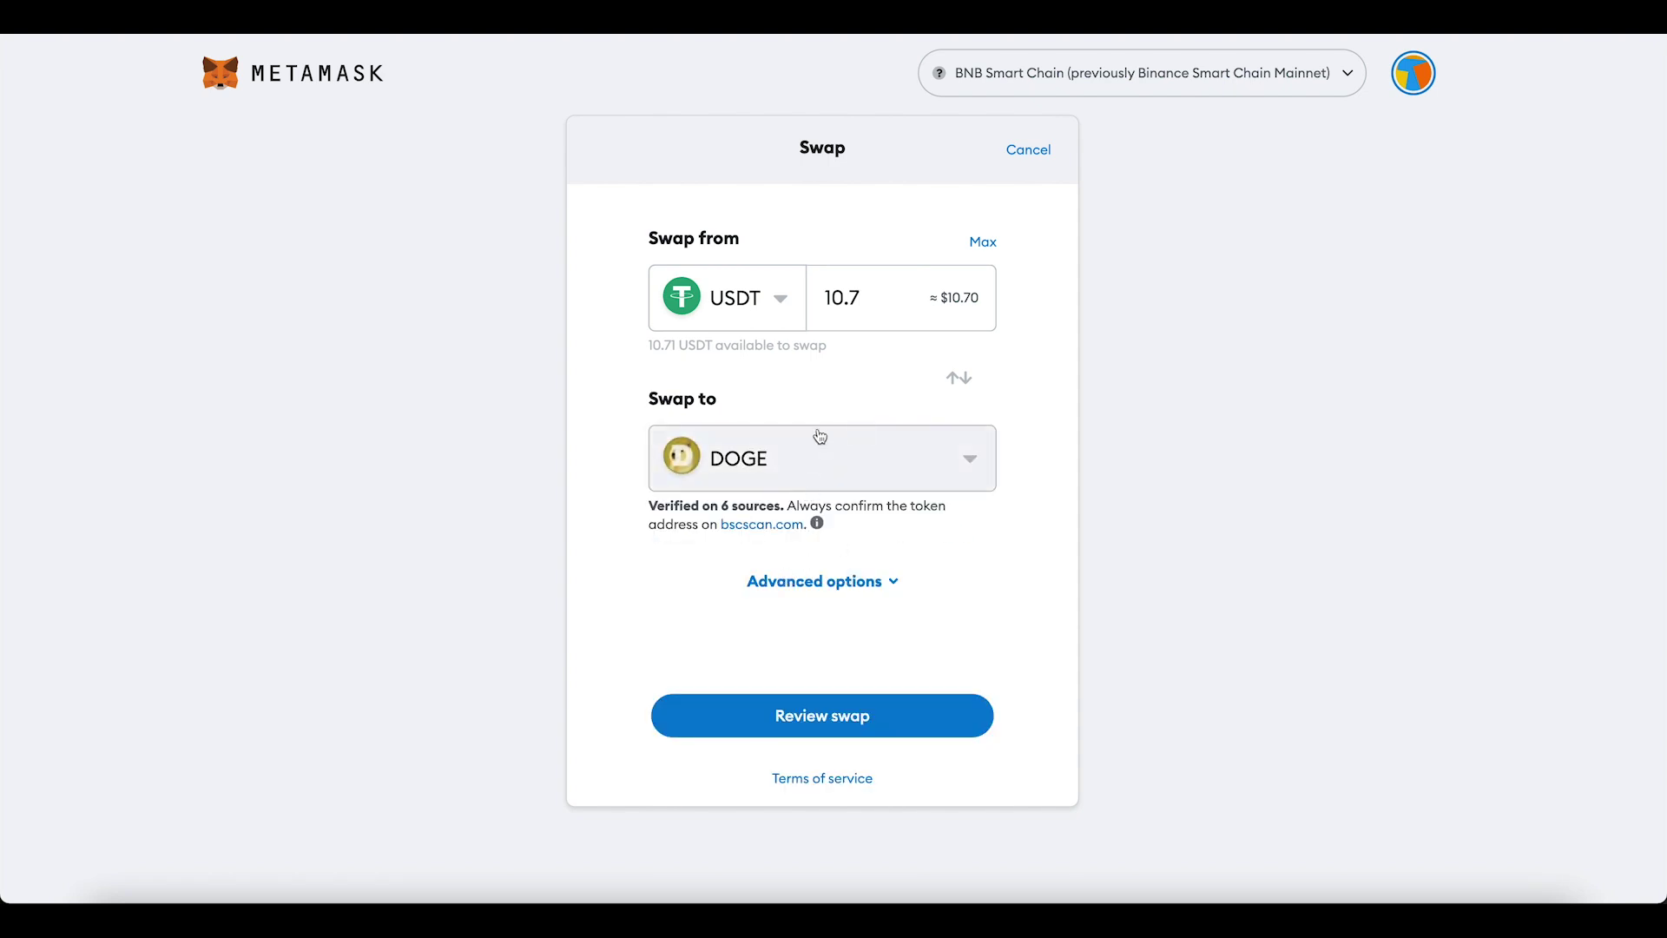
left_click(896, 713)
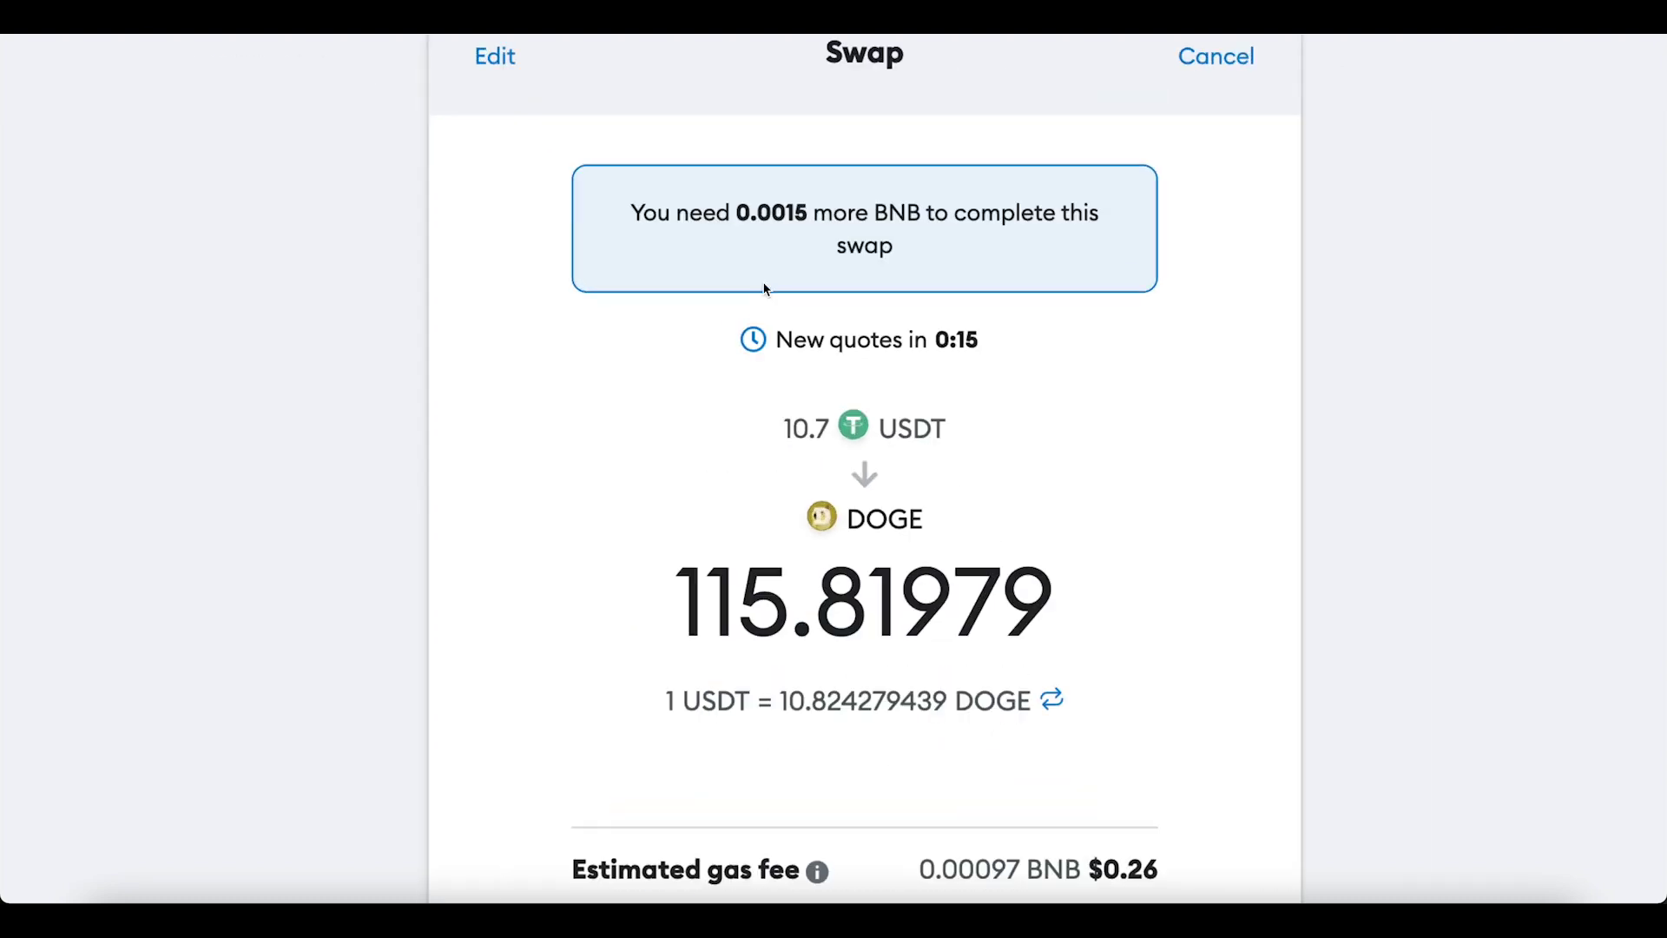
Review the quote's missing-BNB notice, gas fee amount and MetaMask fee percentage.
left_click_drag(726, 198, 841, 207)
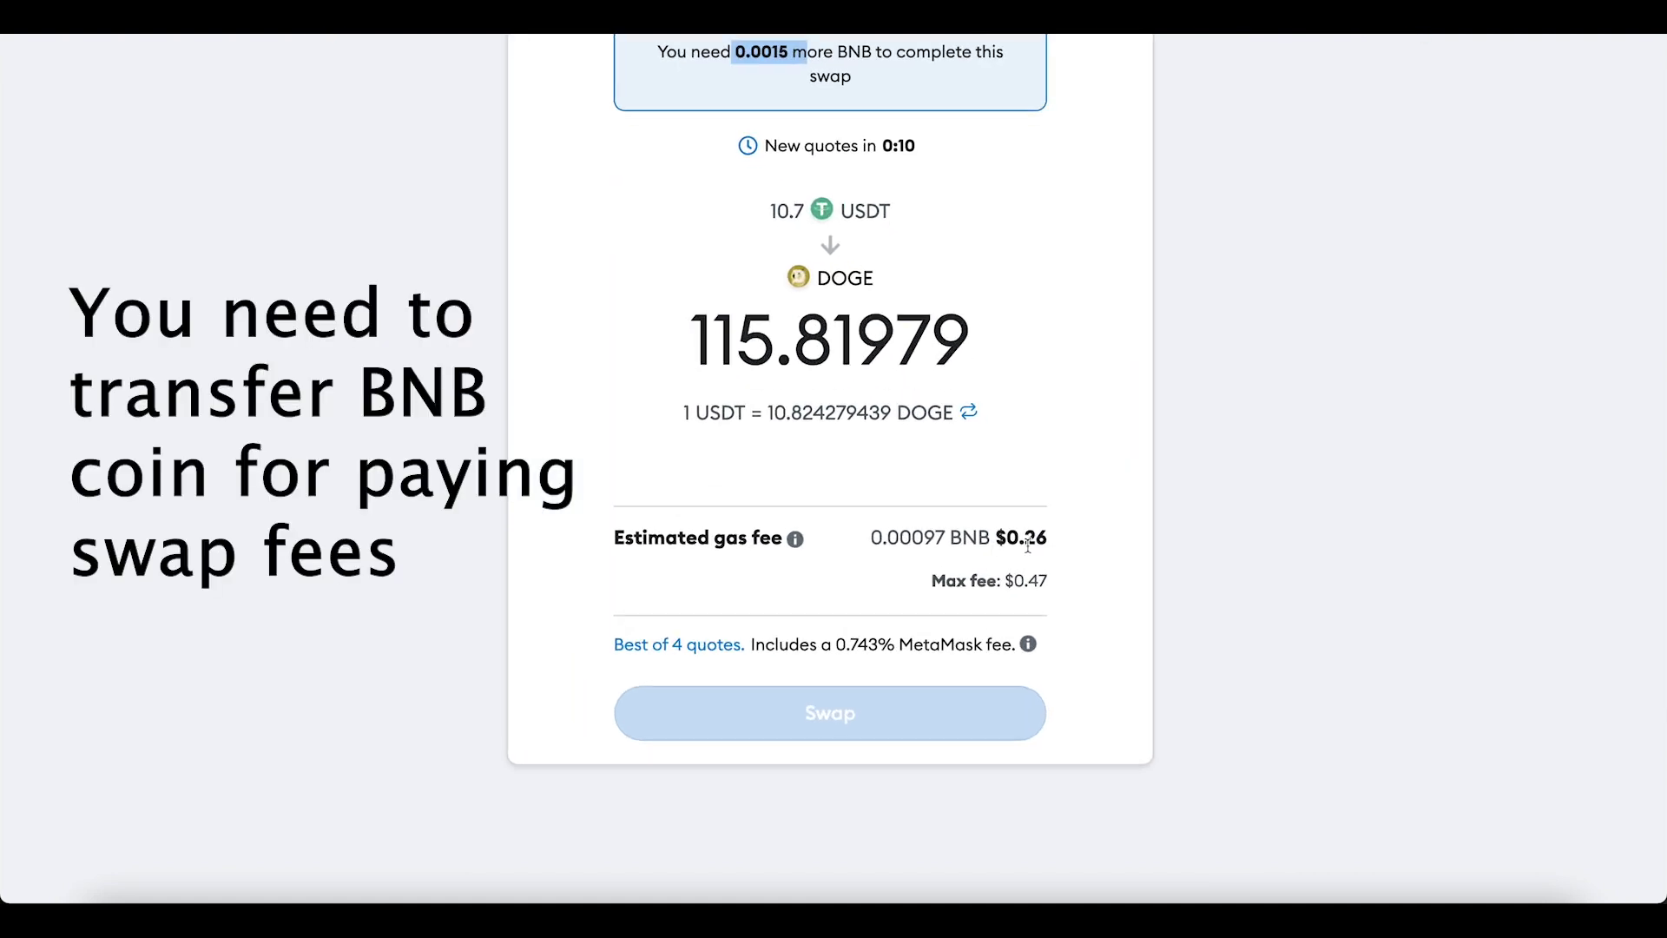
left_click_drag(1006, 540, 1061, 542)
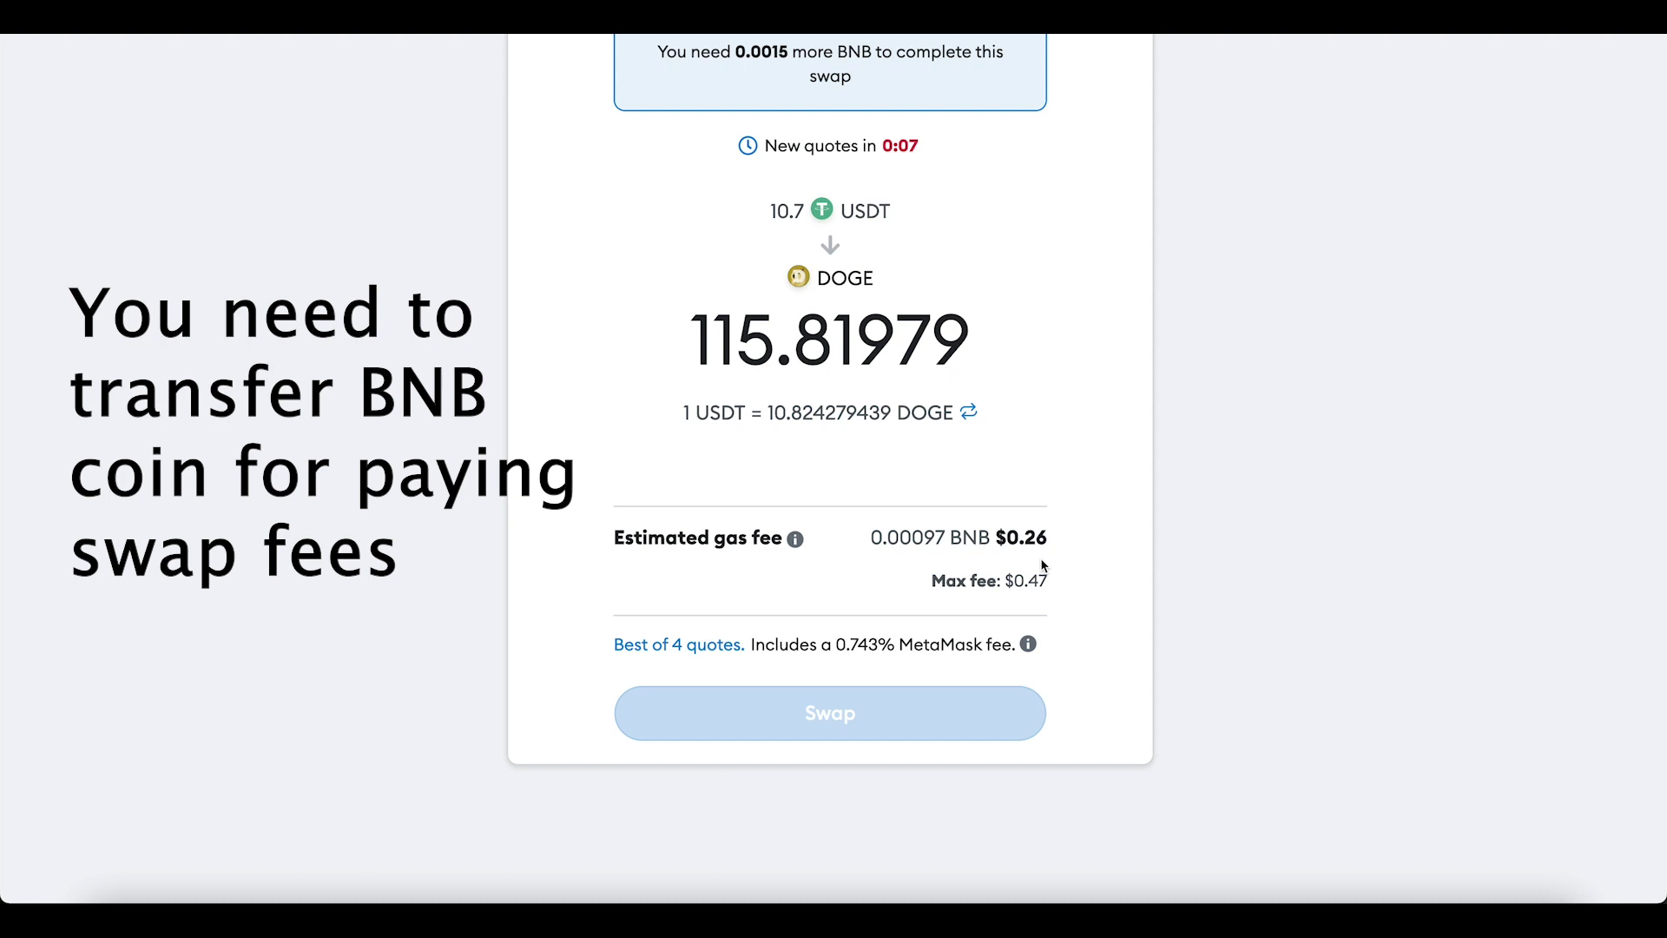
scroll(869, 387, "up", 1)
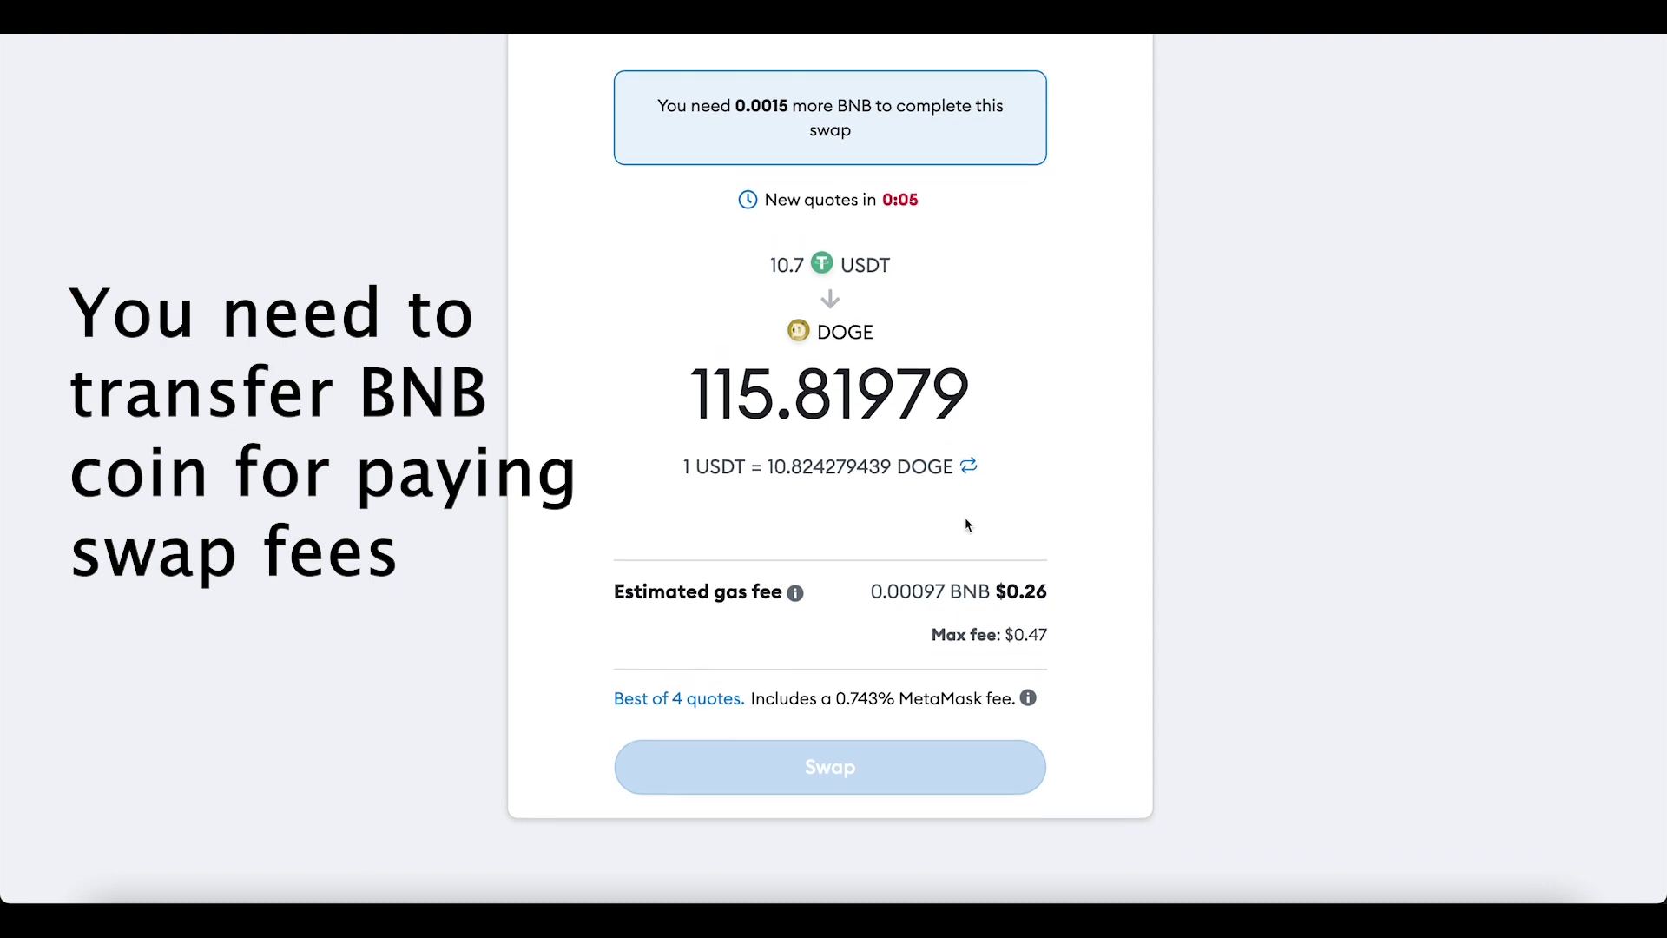
scroll(955, 527, "up", 1)
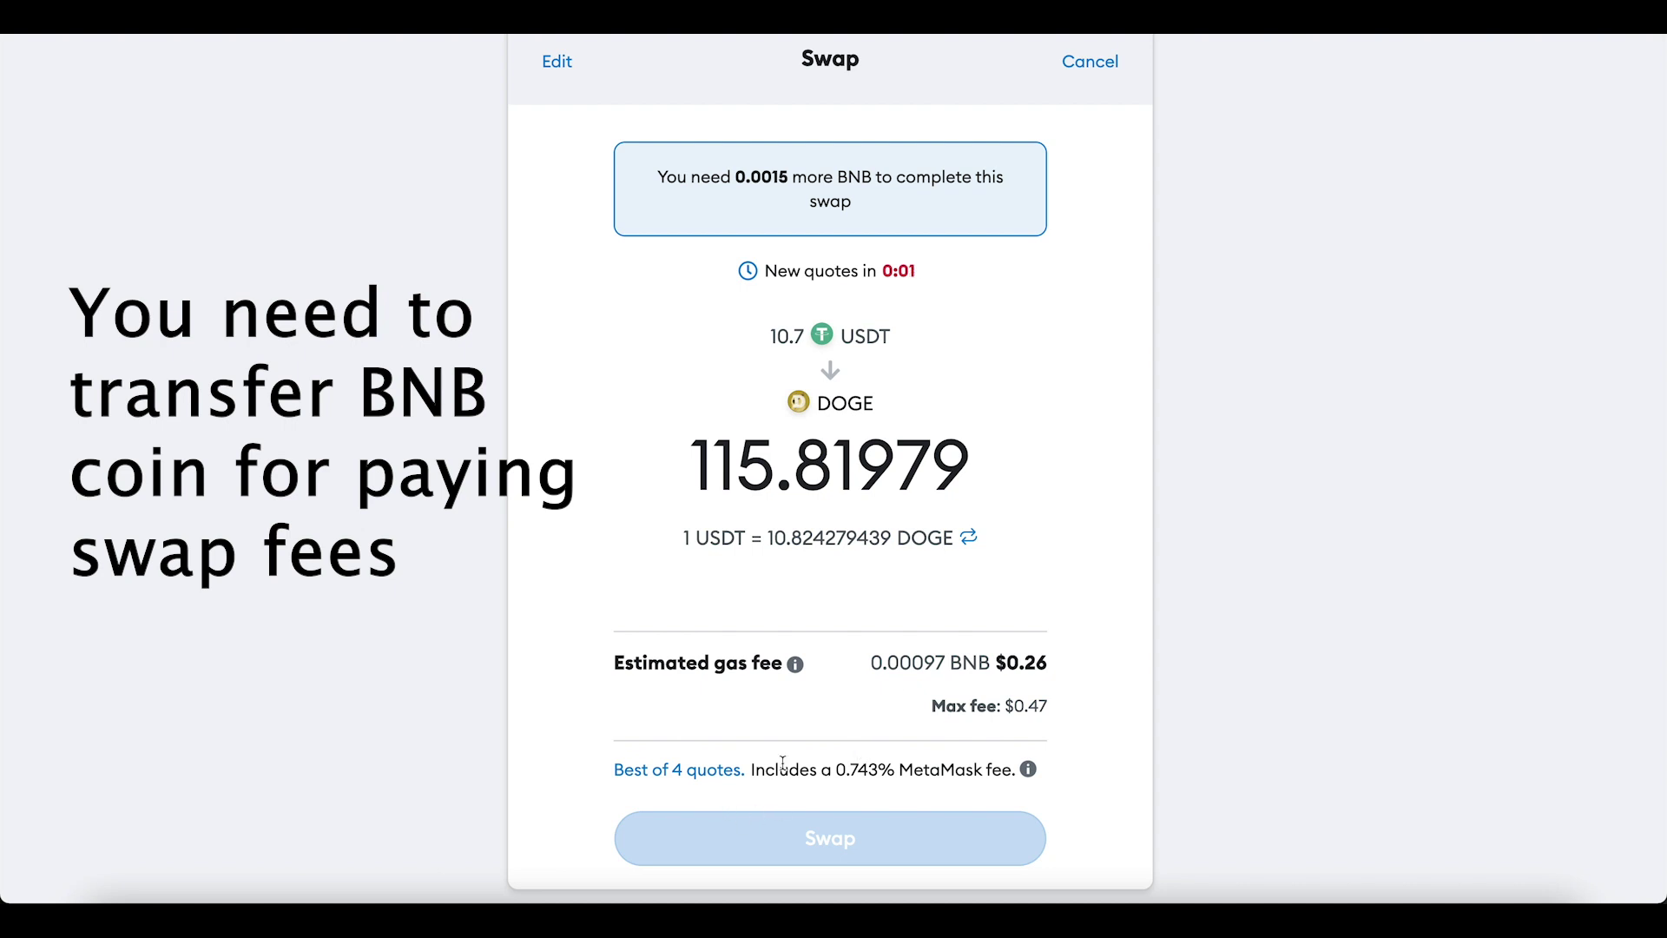
left_click_drag(780, 768, 990, 761)
left_click(914, 831)
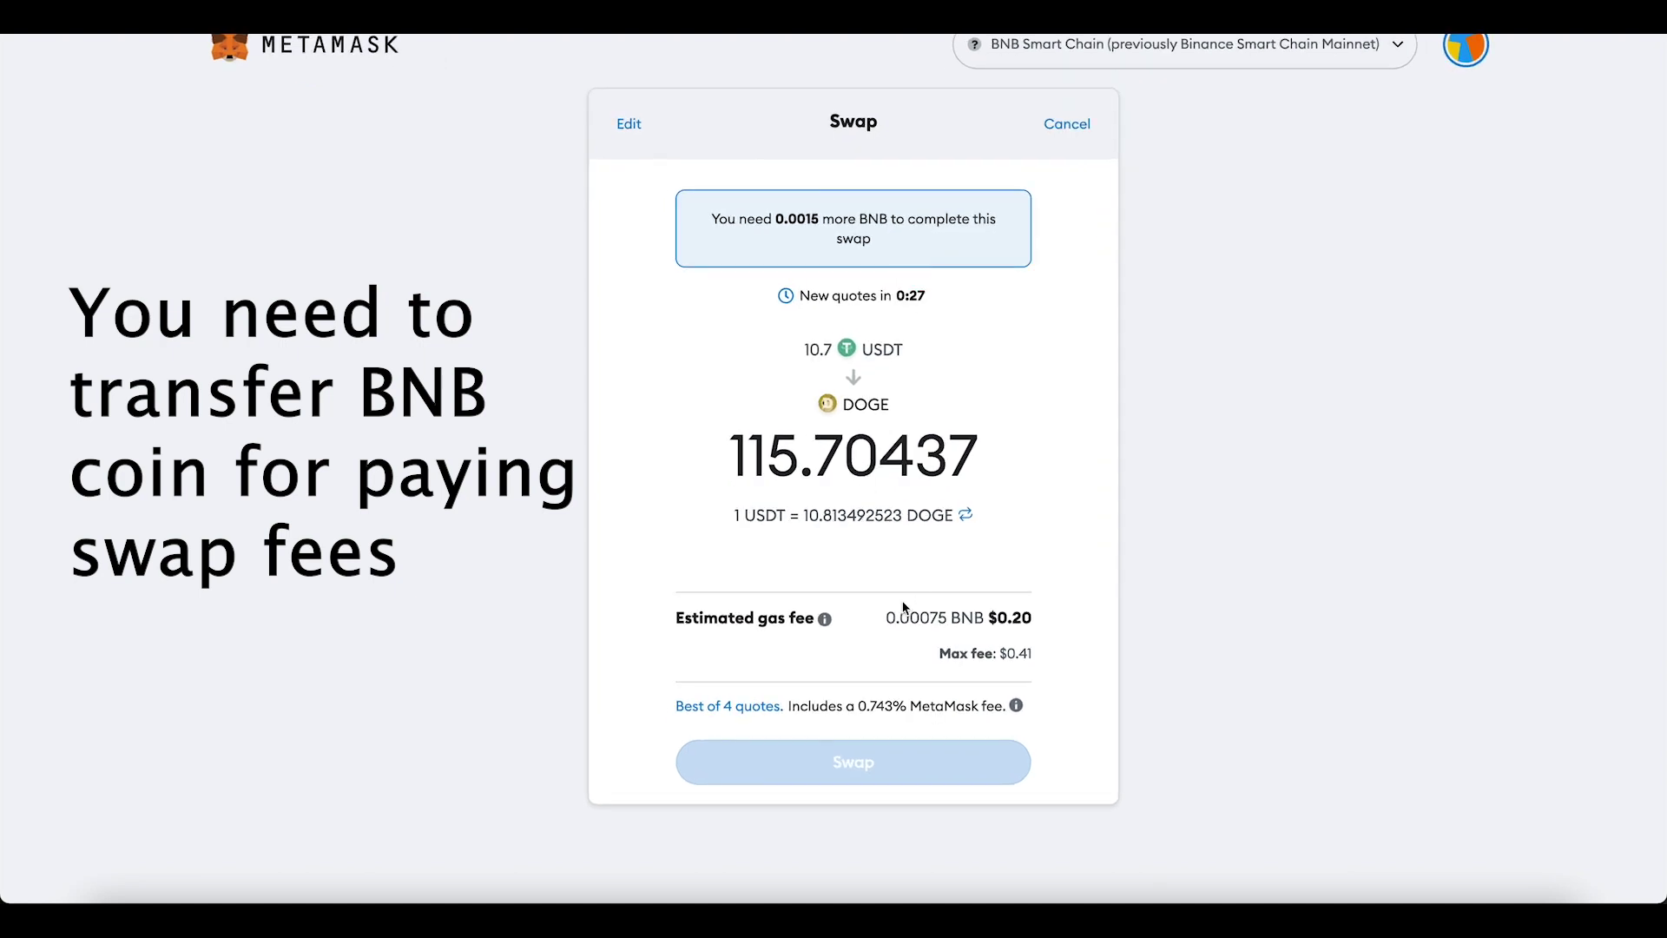
Check the 10.7 USDT swap amount, then cancel back to the wallet home.
mouse_move(827, 625)
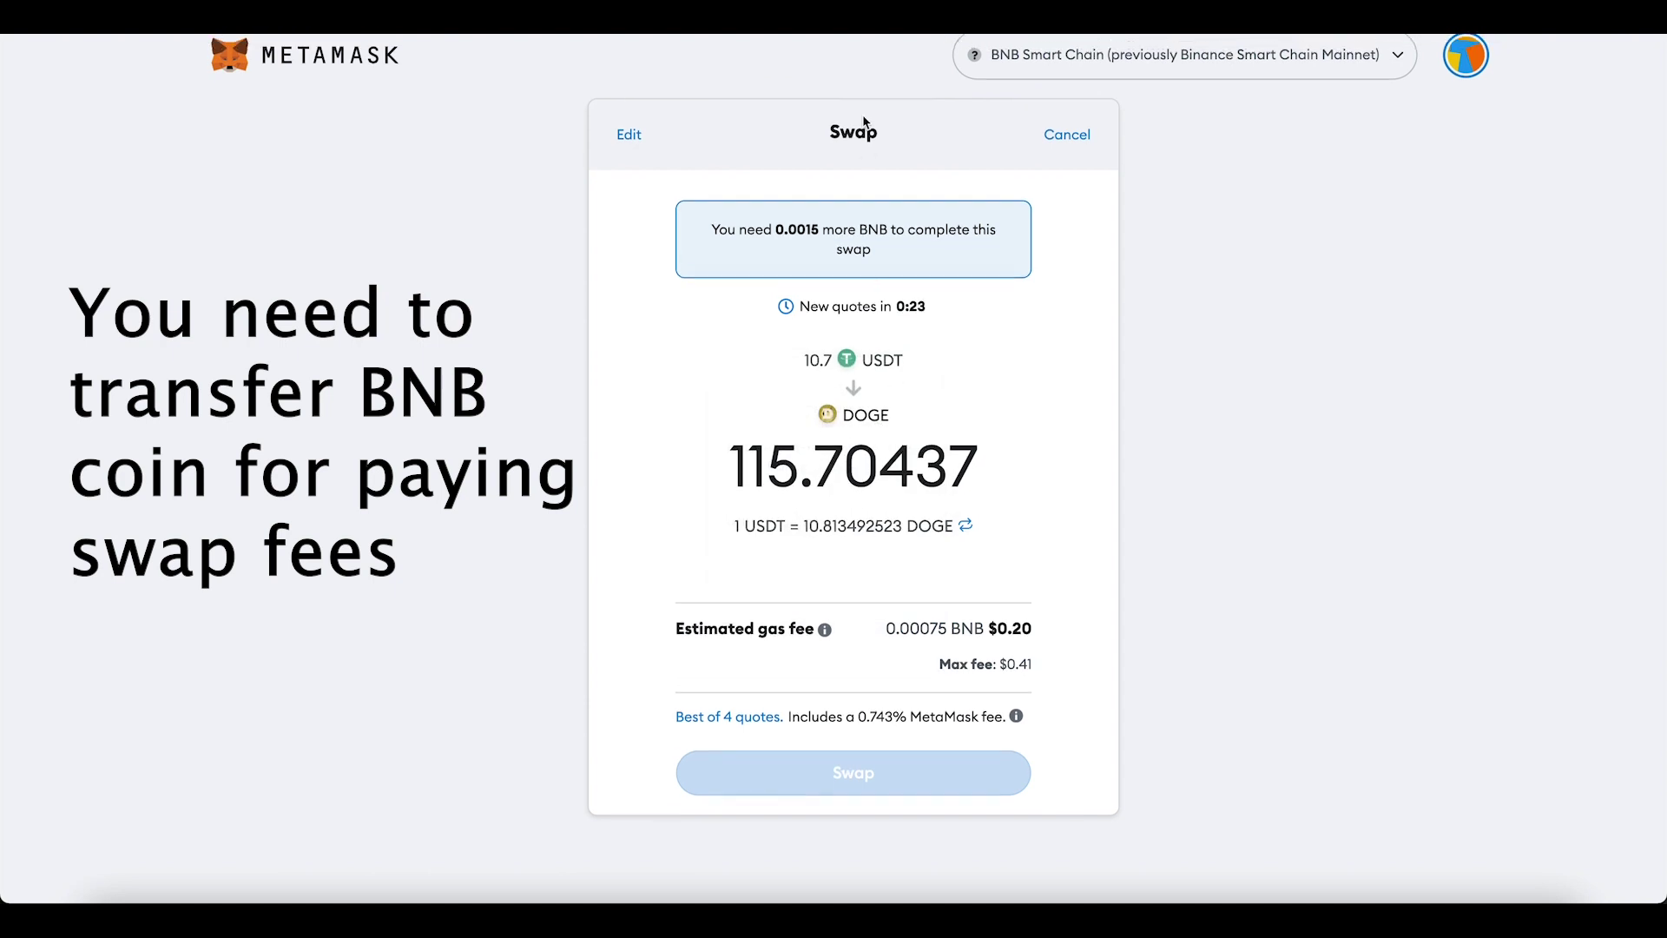
left_click_drag(807, 358, 857, 361)
left_click(1028, 429)
left_click(1055, 134)
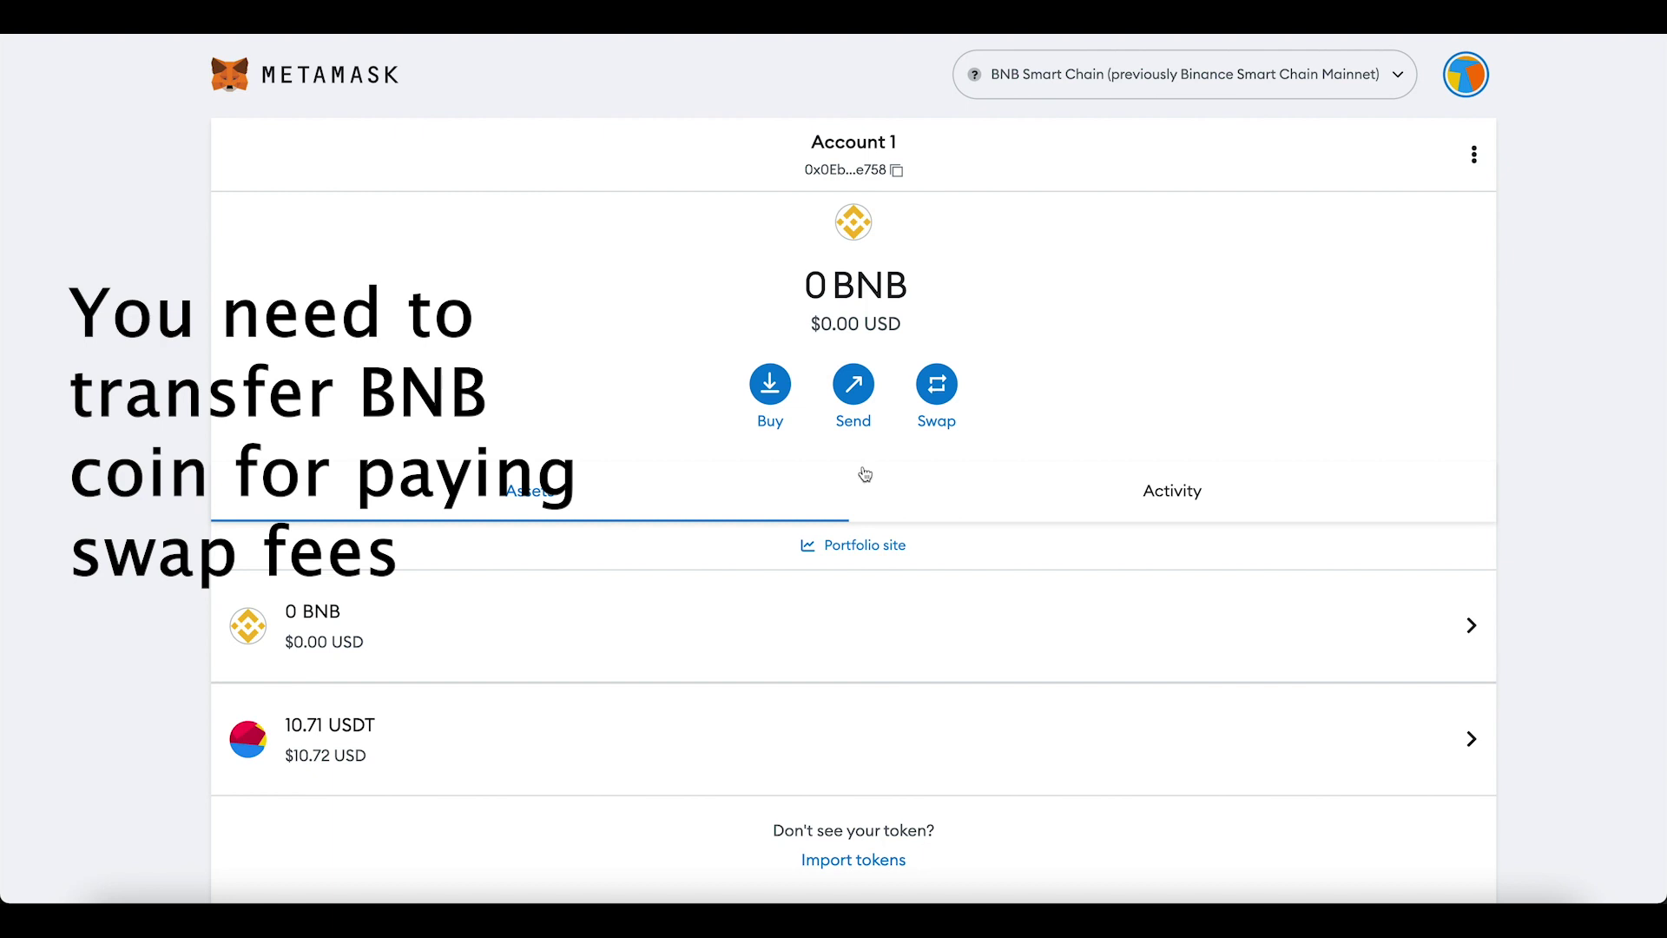
From the USDT asset, request a swap of 9 USDT into DOGE, searching 'doge'.
left_click(305, 738)
left_click(914, 386)
left_click(899, 305)
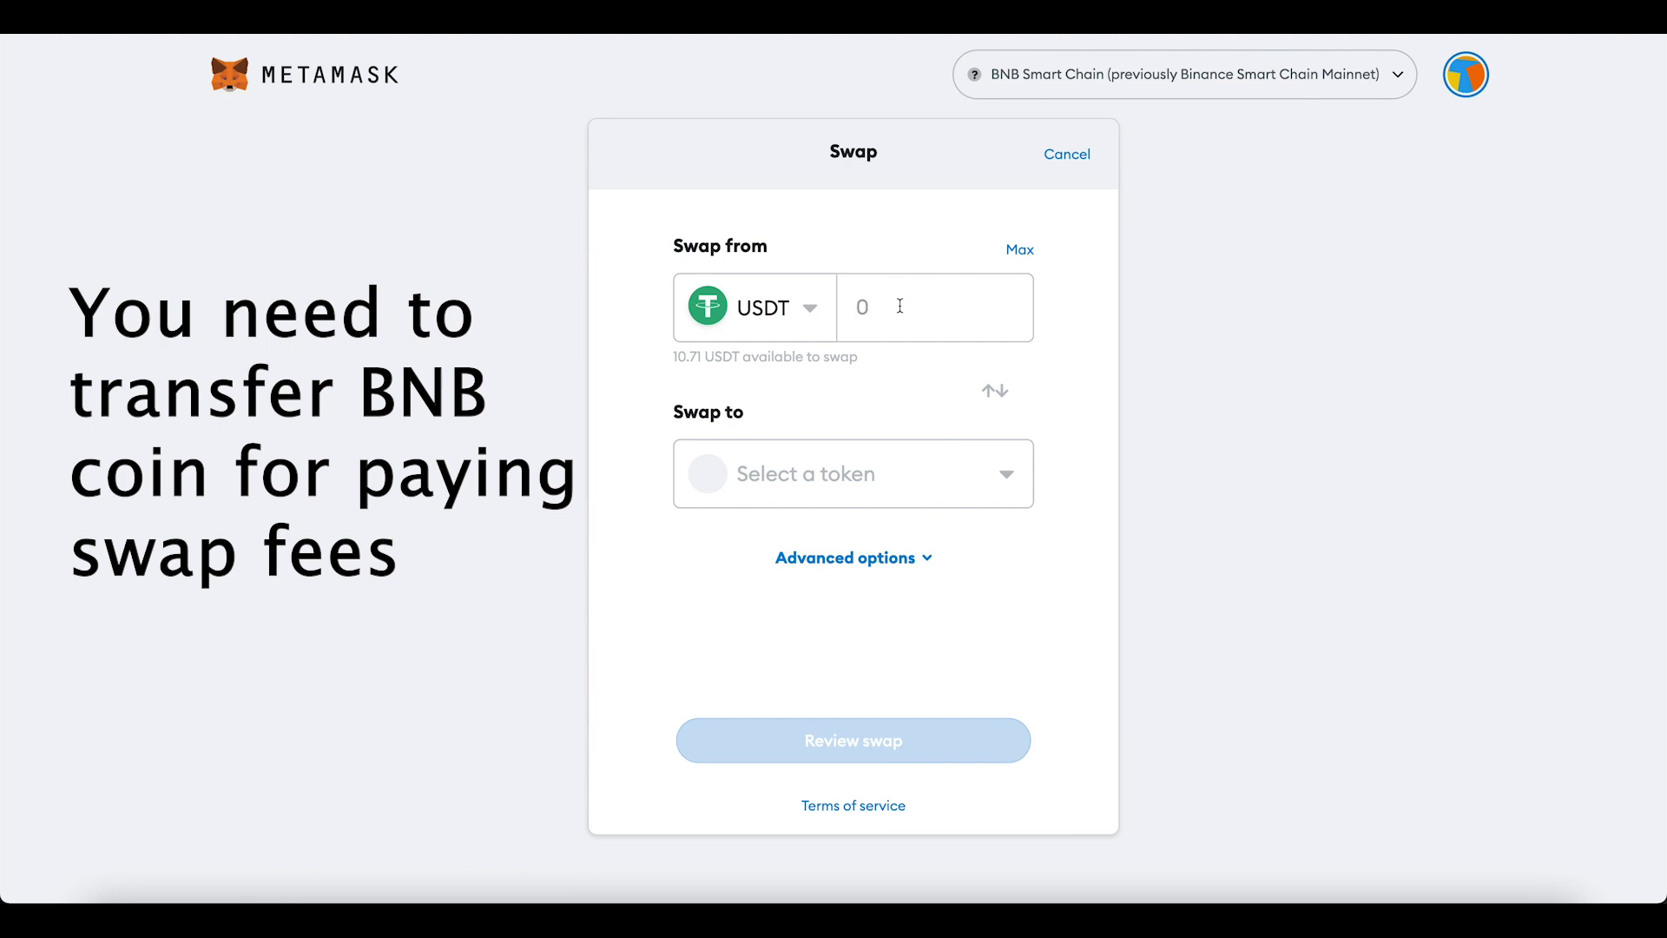
type("9")
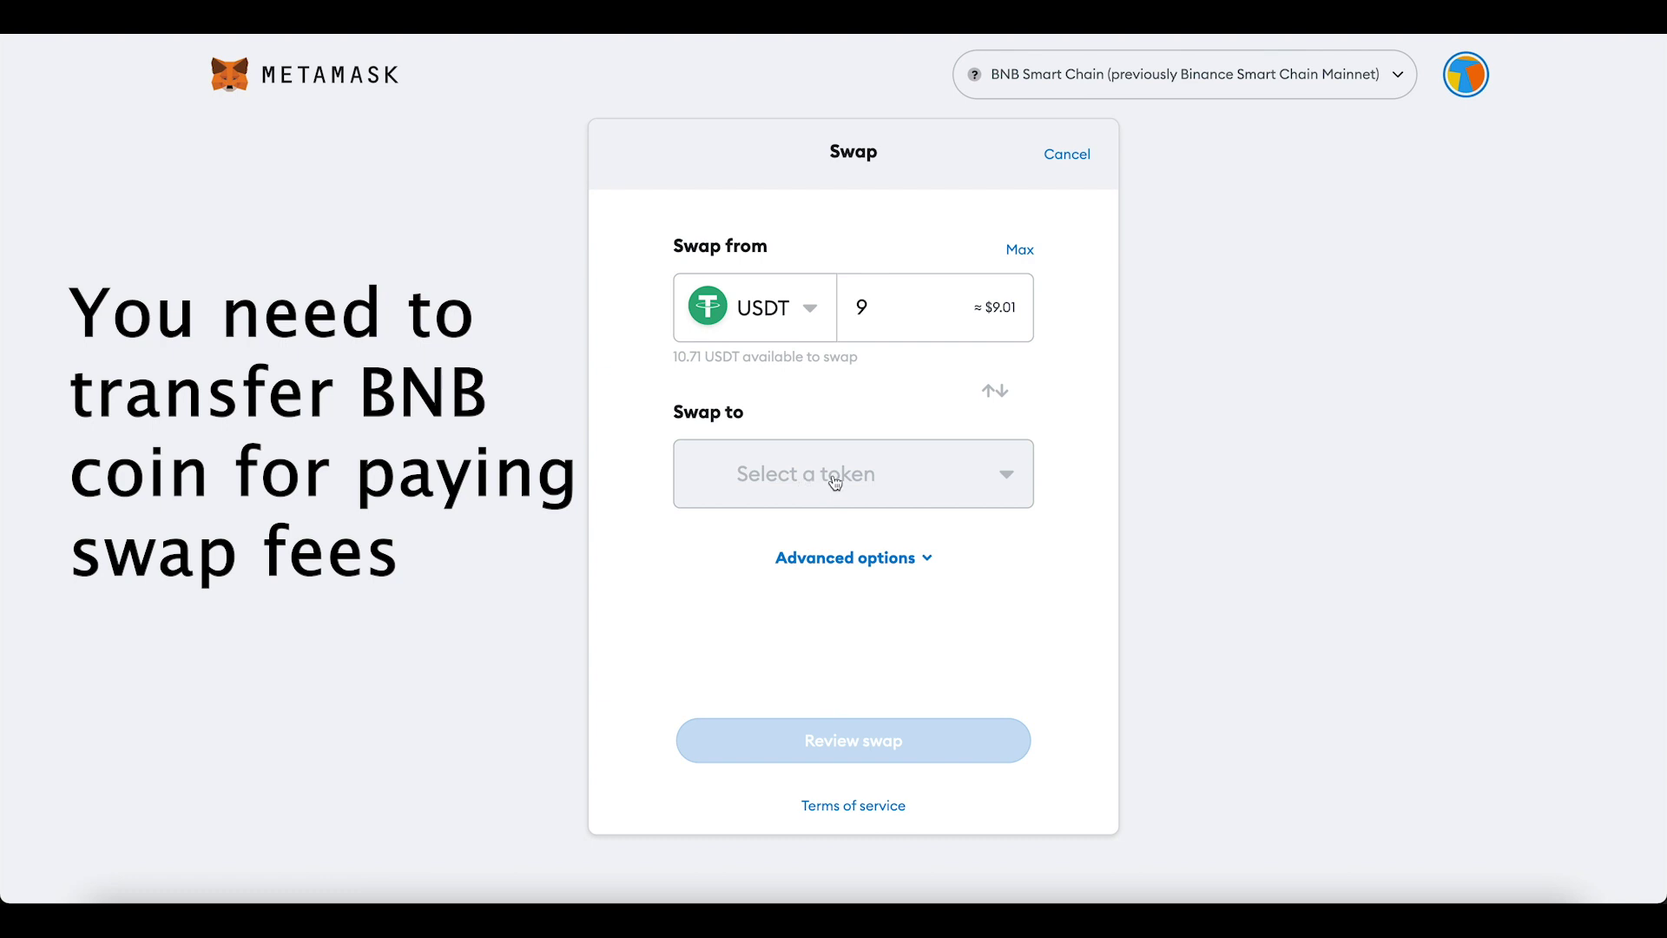
left_click(806, 486)
type("doge")
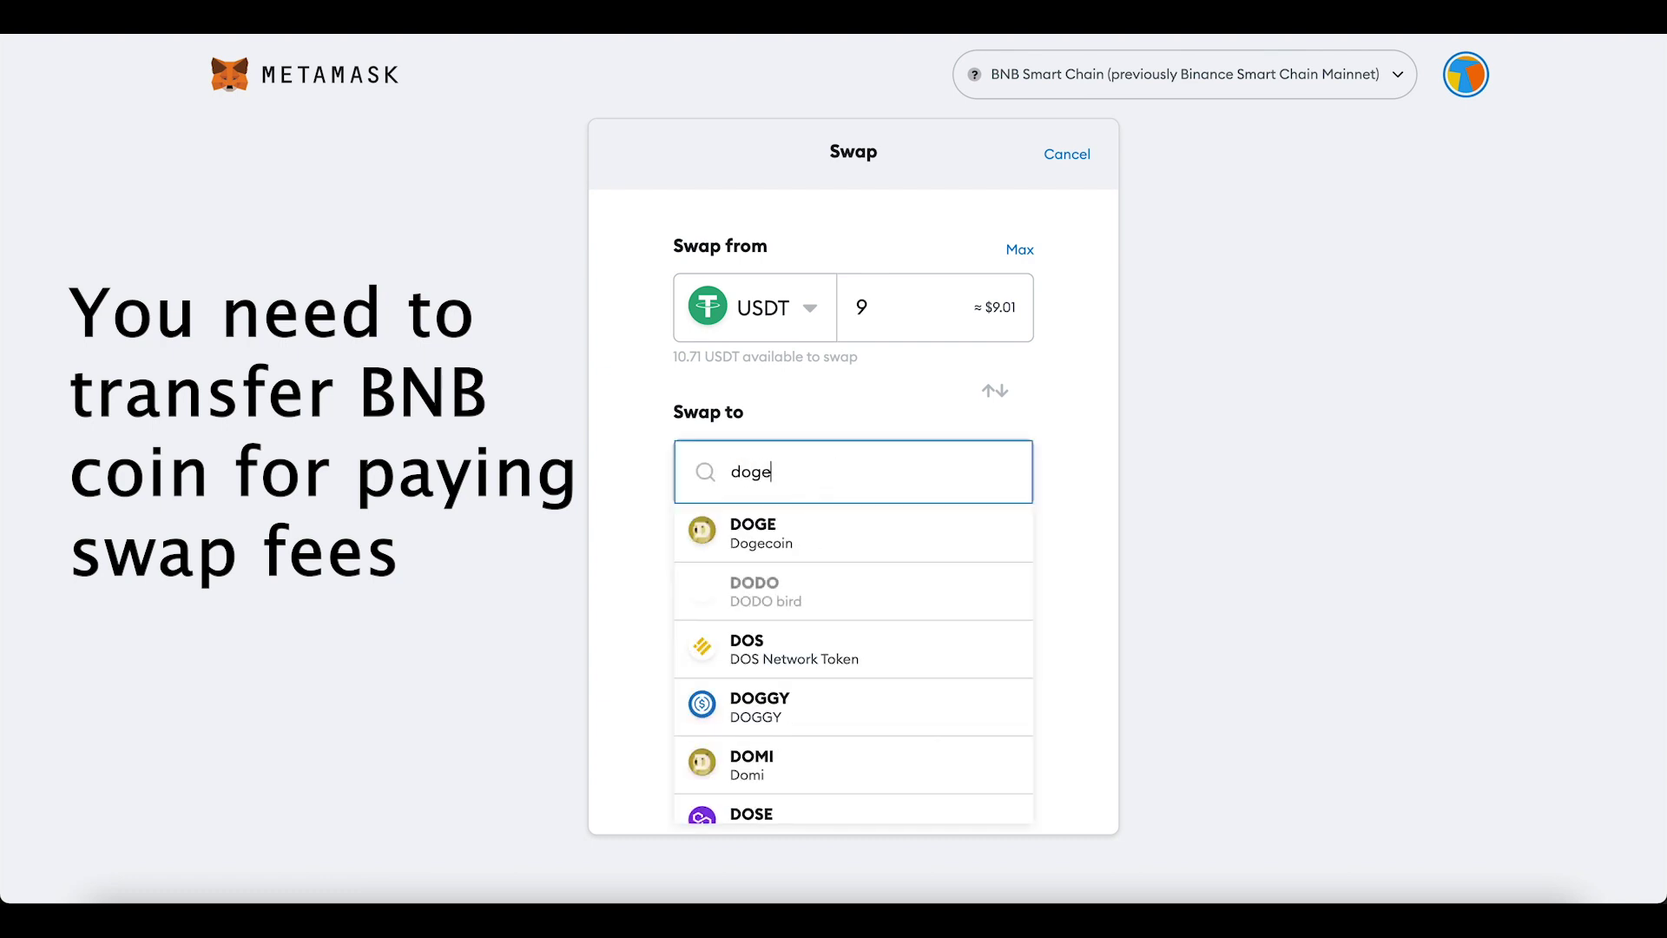
left_click(792, 521)
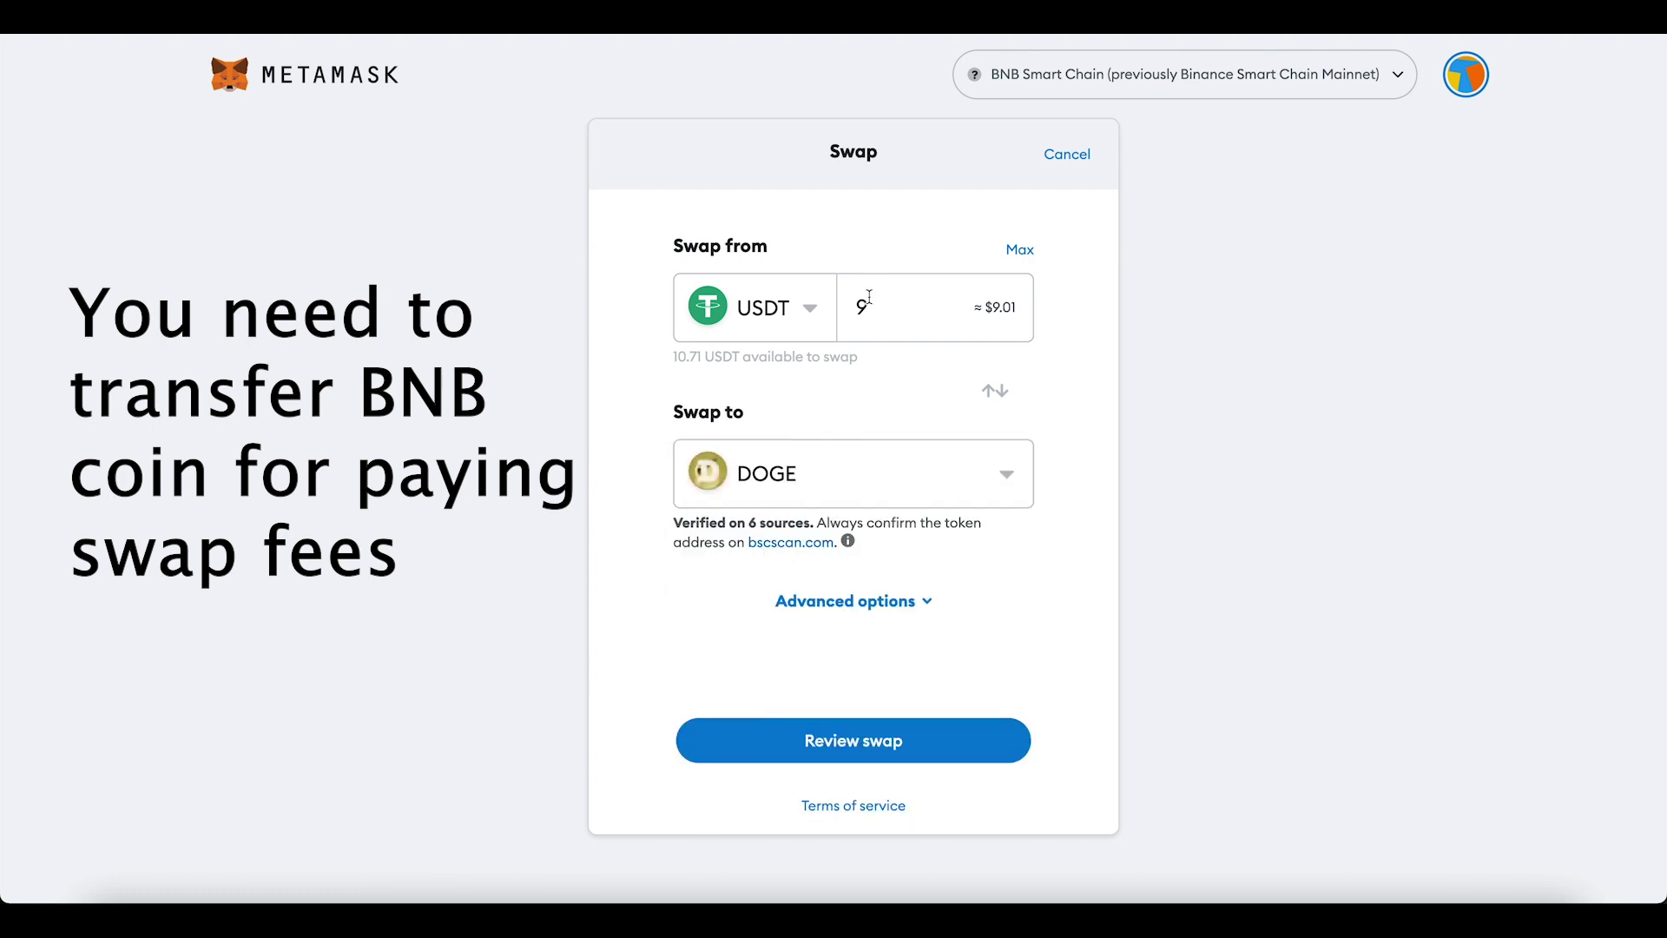
left_click(882, 739)
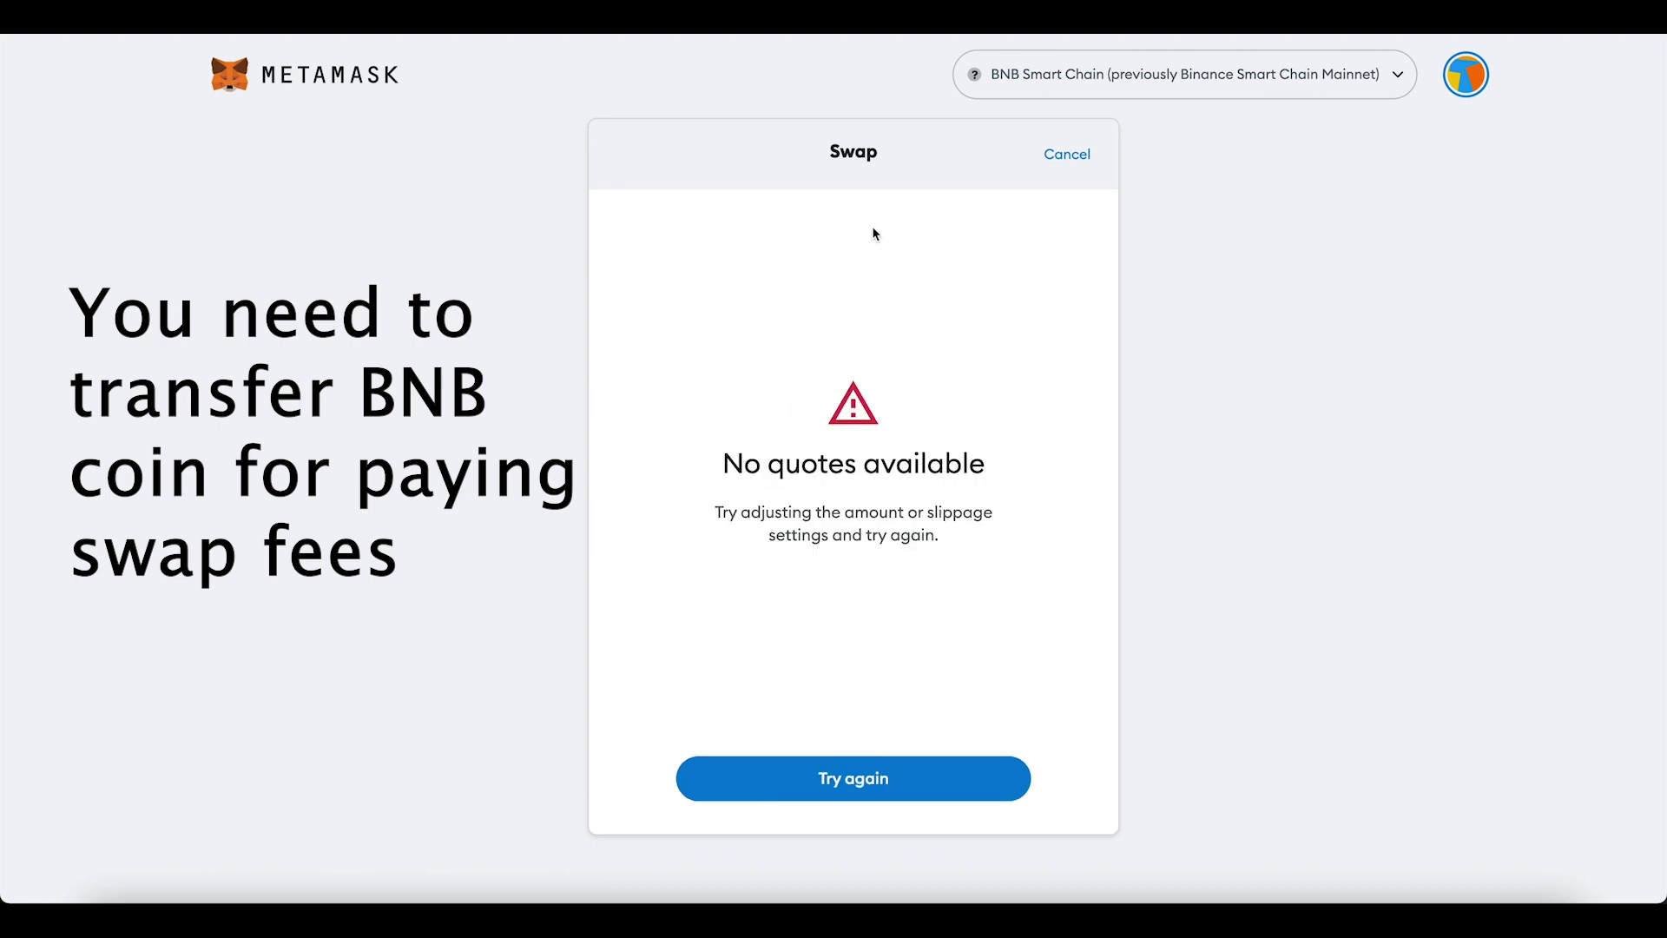
Retry the quote, reselect DOGE as the token to receive, and review the 9 USDT swap again.
left_click(901, 780)
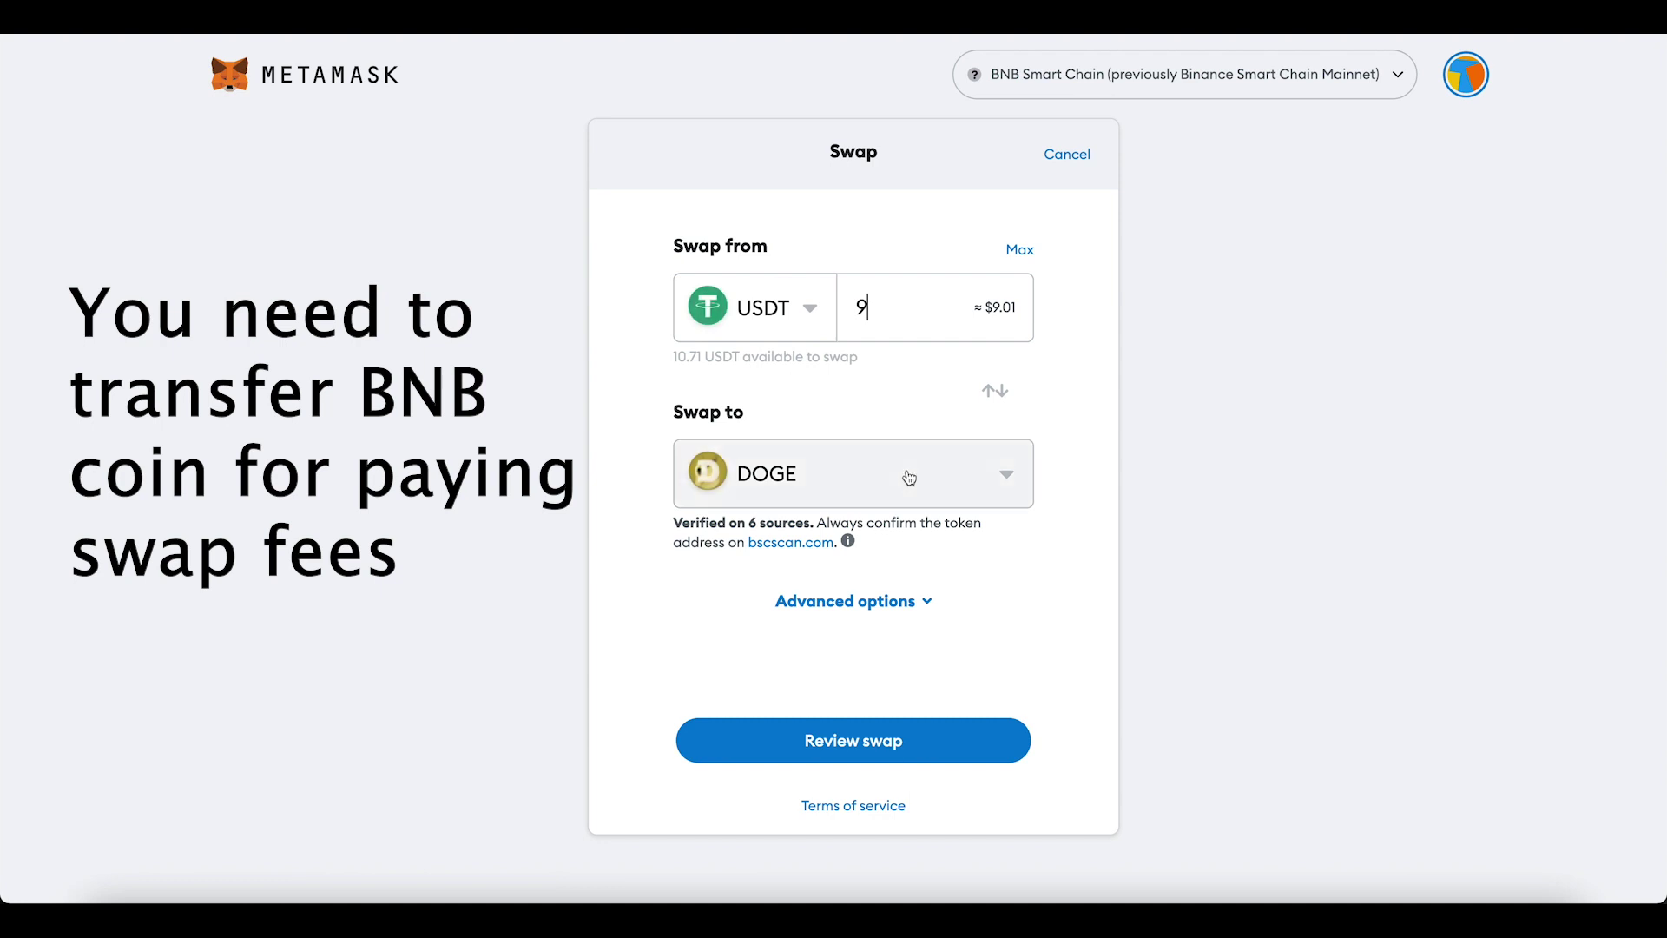
left_click(862, 480)
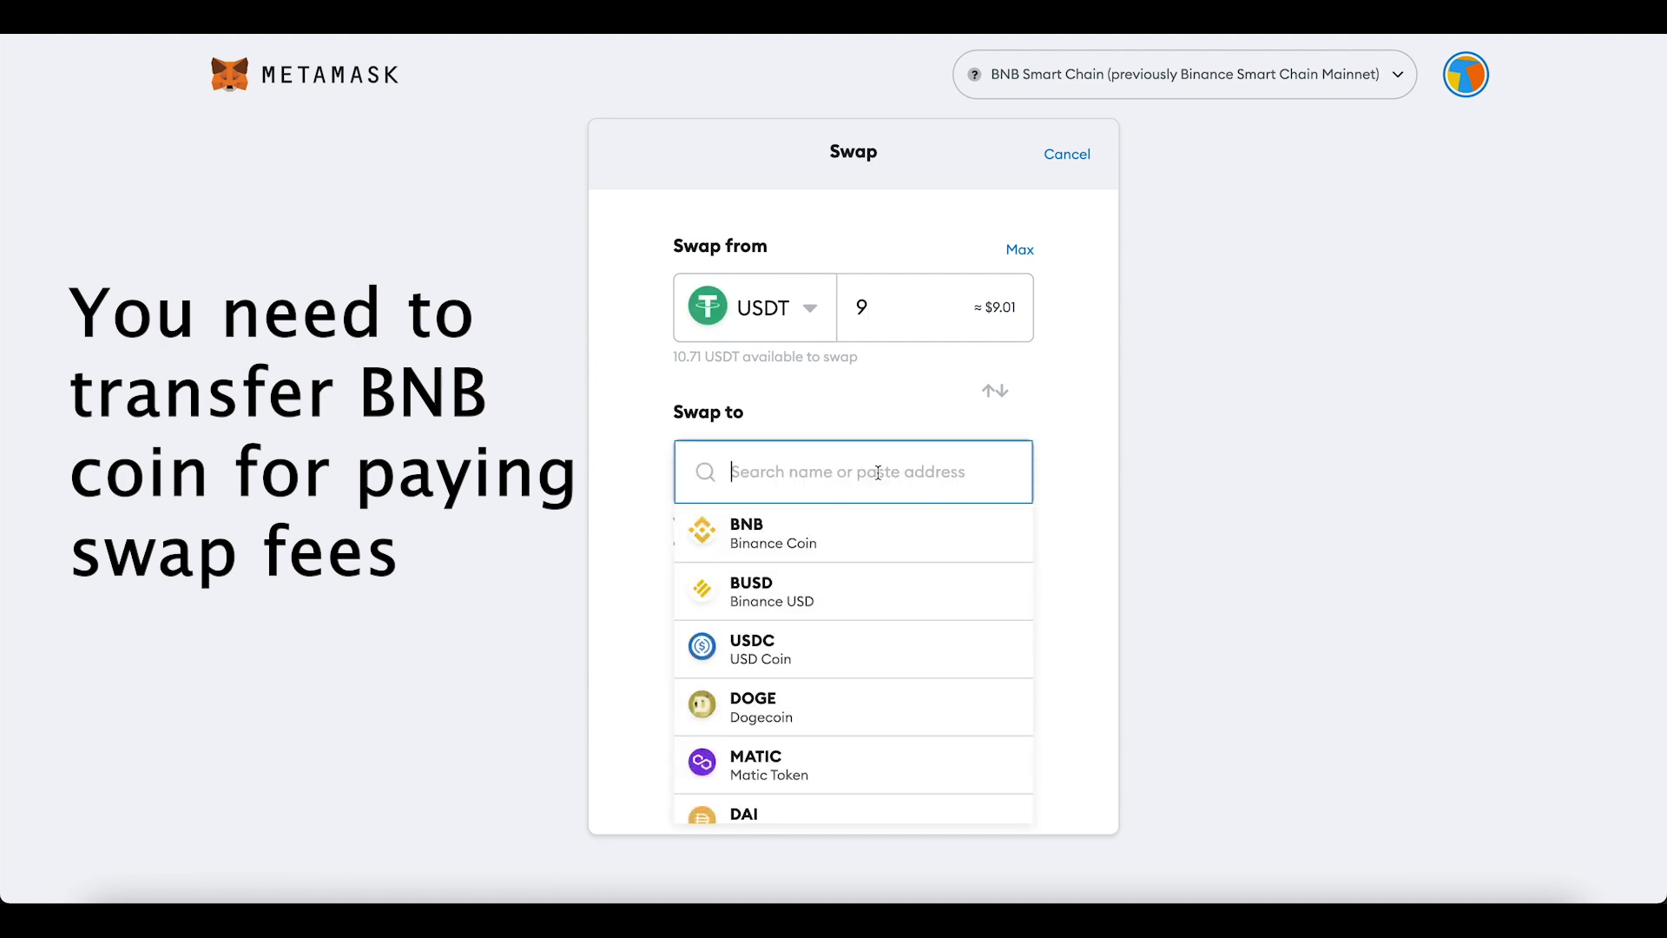
type("doge")
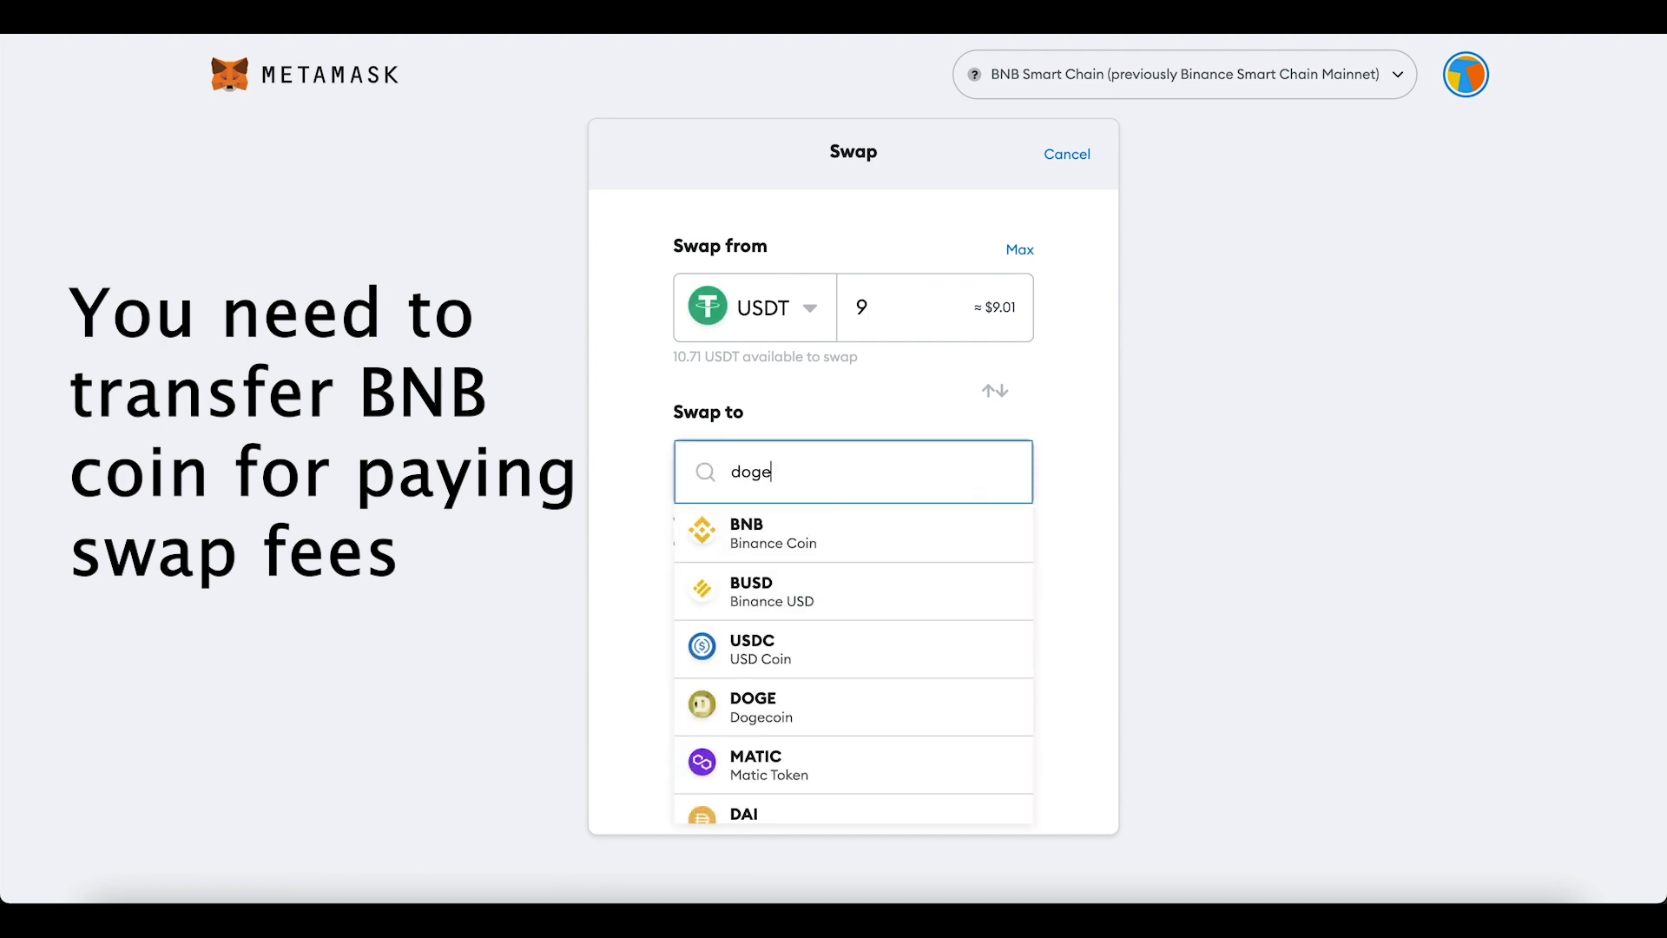
left_click(808, 525)
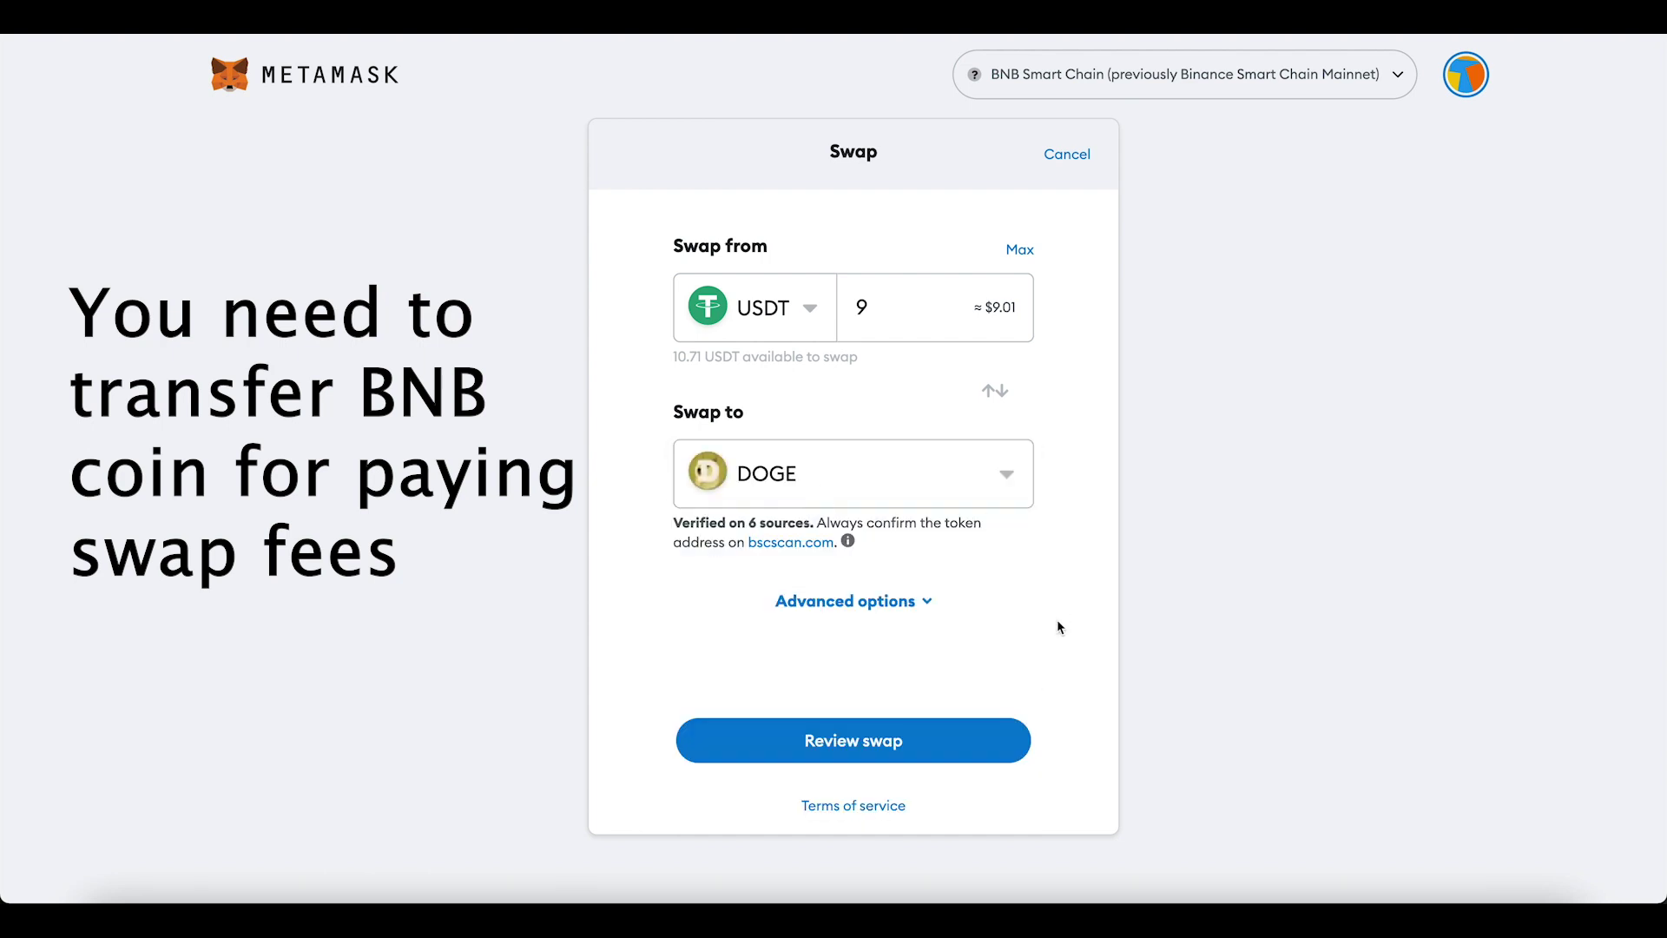
scroll(990, 686, "down", 1)
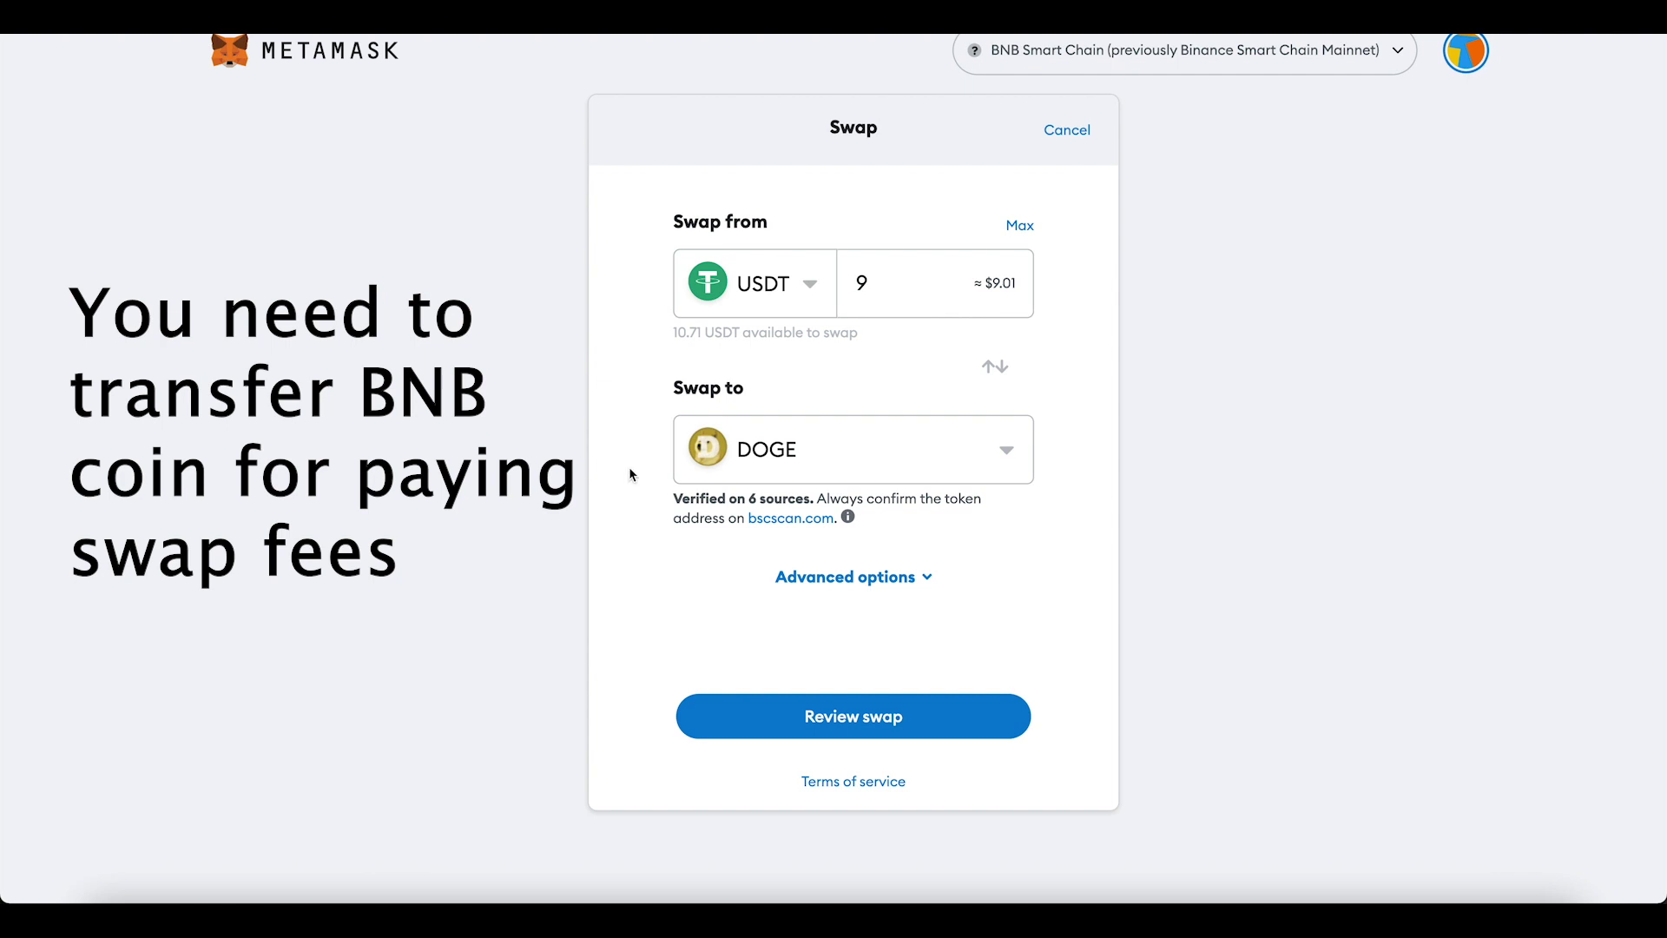
left_click(892, 716)
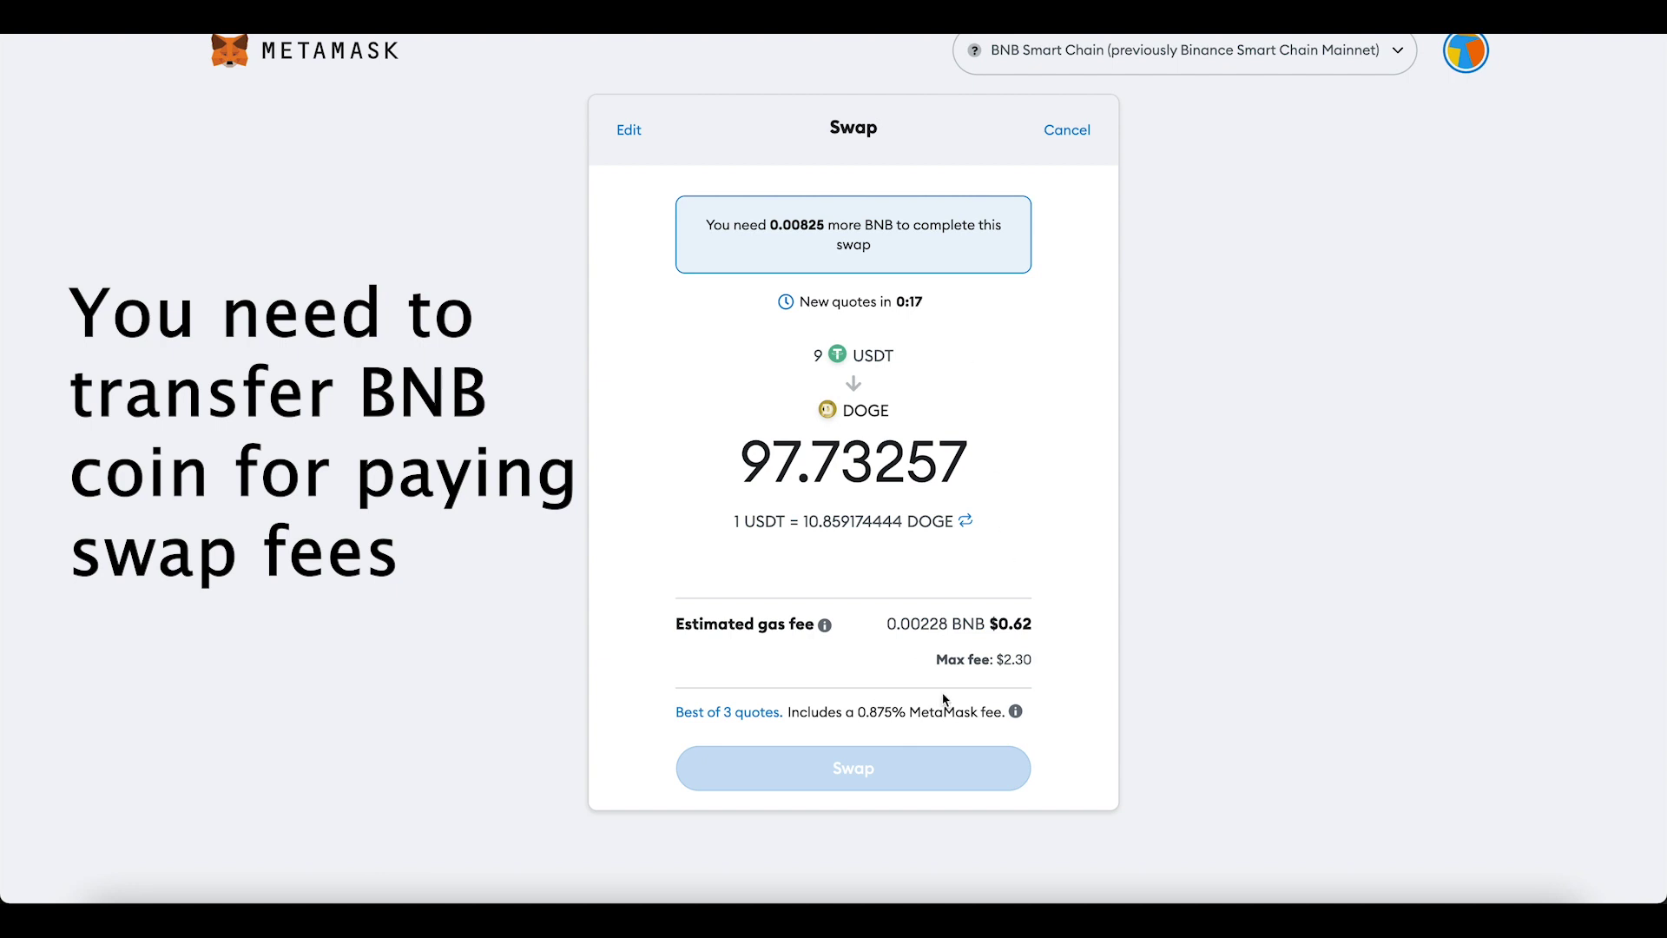
Inspect the 0.00825 BNB shortfall notice and the quote details down to the gas fee.
left_click_drag(704, 219, 1050, 253)
left_click(1008, 335)
scroll(1009, 337, "down", 1)
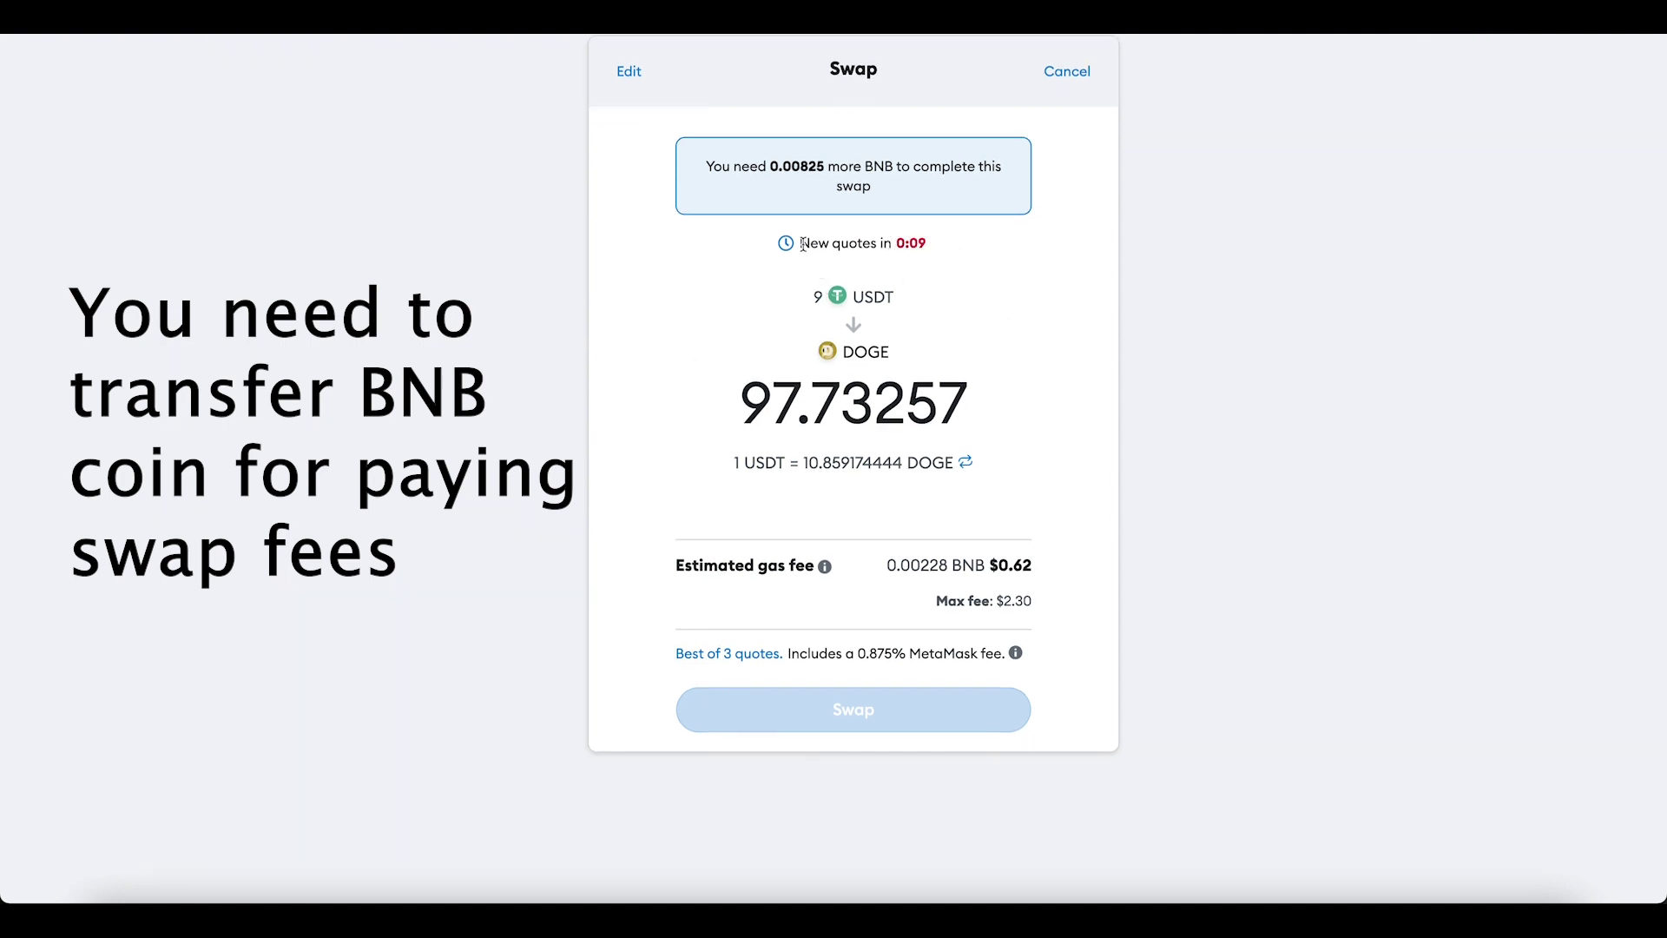
left_click_drag(799, 244, 1129, 557)
left_click(1027, 541)
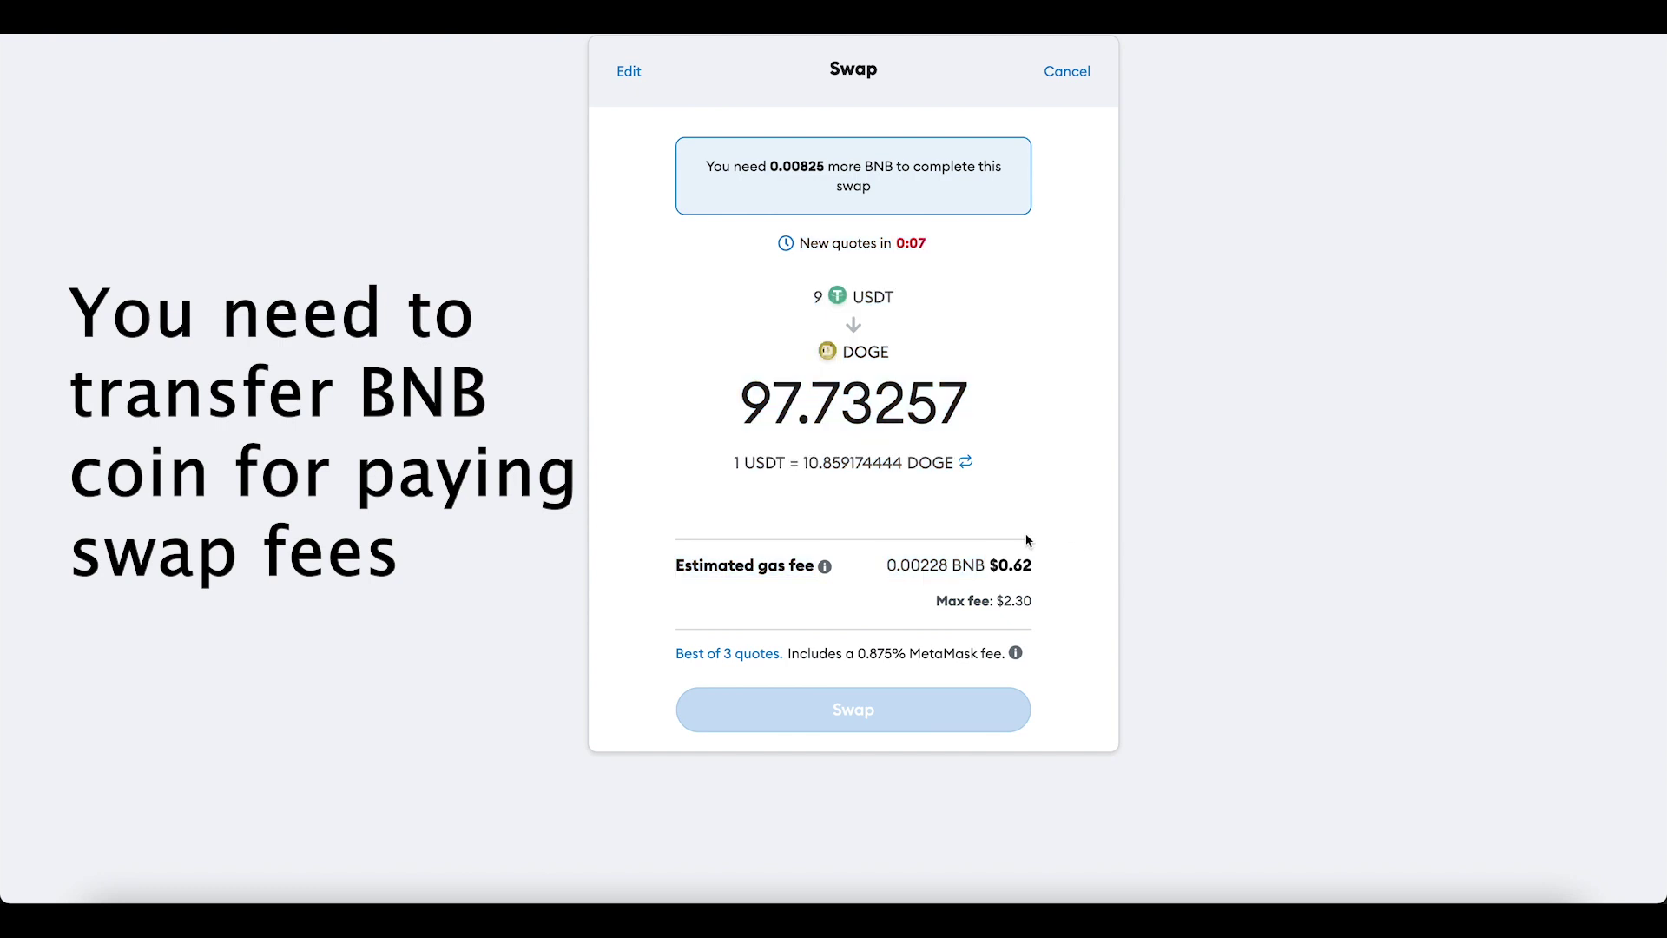